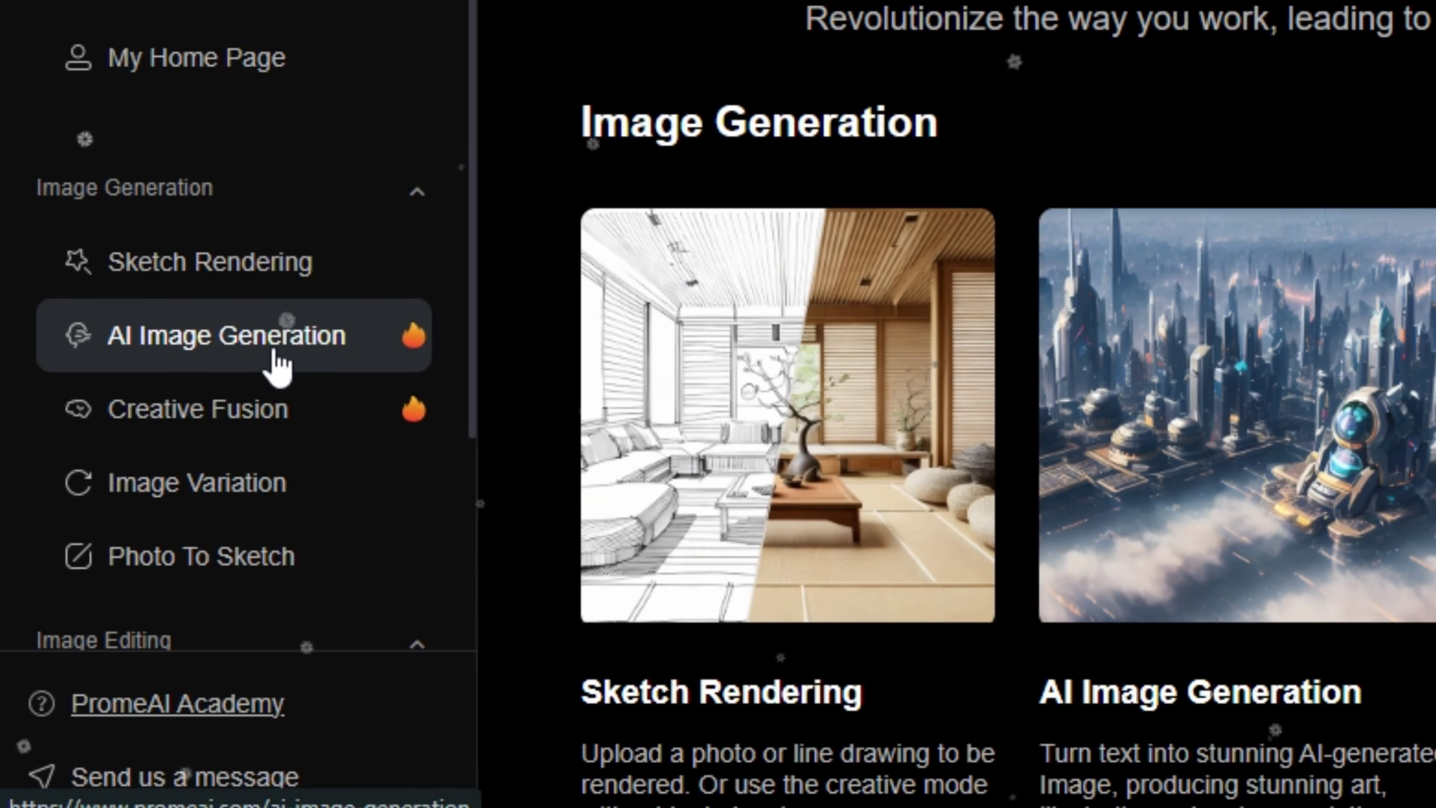
- Scroll the PromeAI home page down to the Video tools, including Text to Video
{"action": "scroll", "coordinate": [278, 365], "scroll_direction": "down", "scroll_amount": 3}
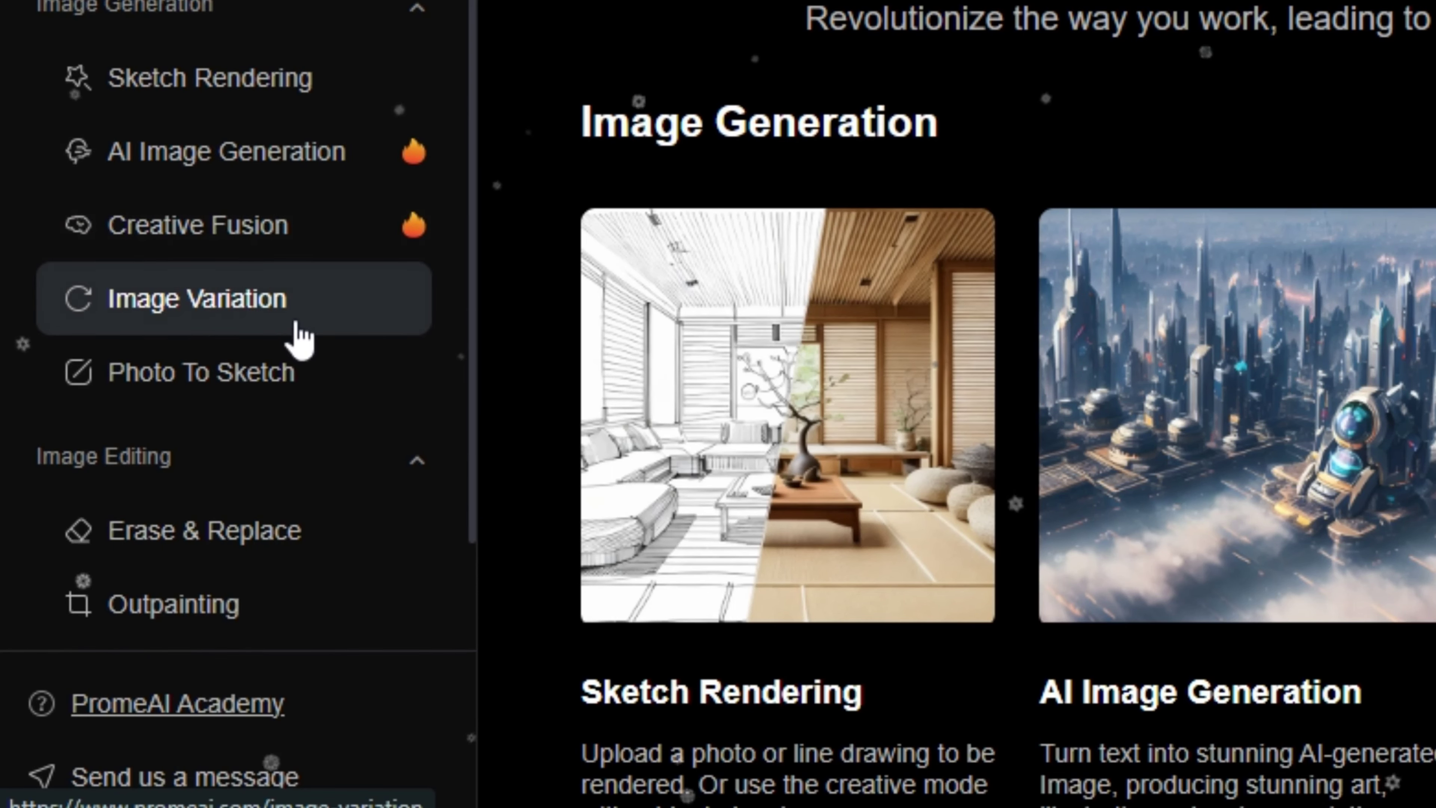
{"action": "scroll", "coordinate": [291, 417], "scroll_direction": "down", "scroll_amount": 3}
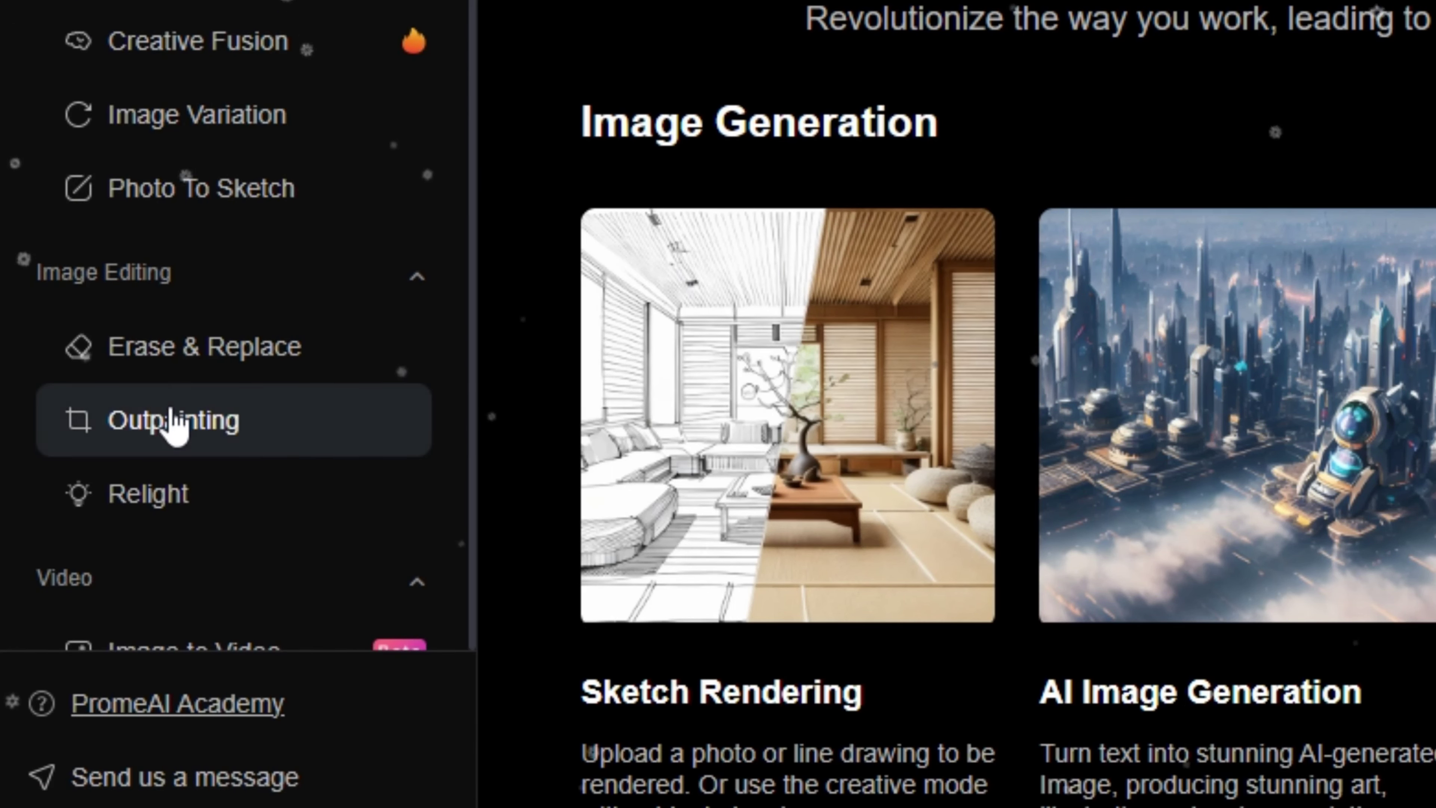
{"action": "scroll", "coordinate": [193, 417], "scroll_direction": "down", "scroll_amount": 3}
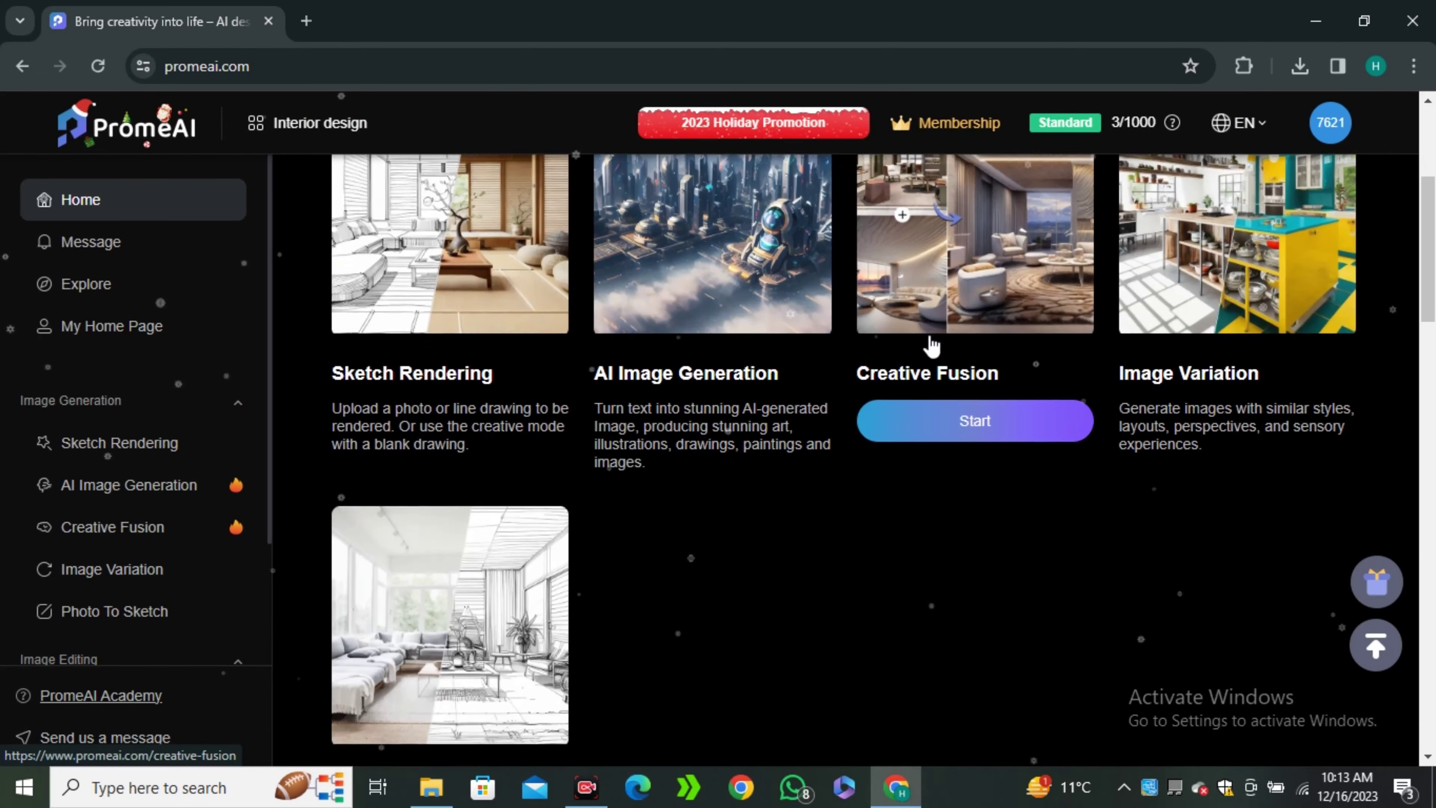
{"action": "scroll", "coordinate": [930, 346], "scroll_direction": "down", "scroll_amount": 3}
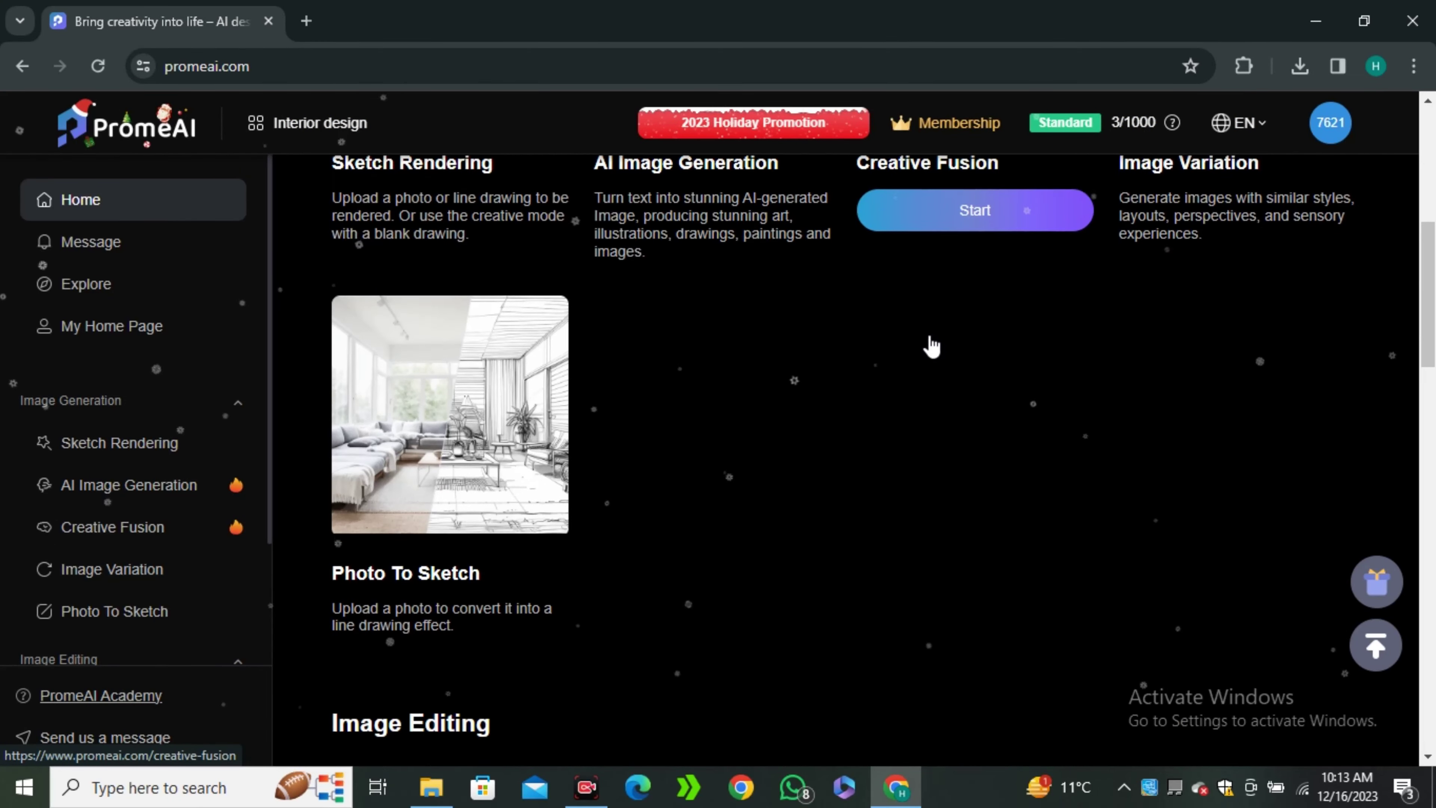
{"action": "scroll", "coordinate": [931, 347], "scroll_direction": "down", "scroll_amount": 3}
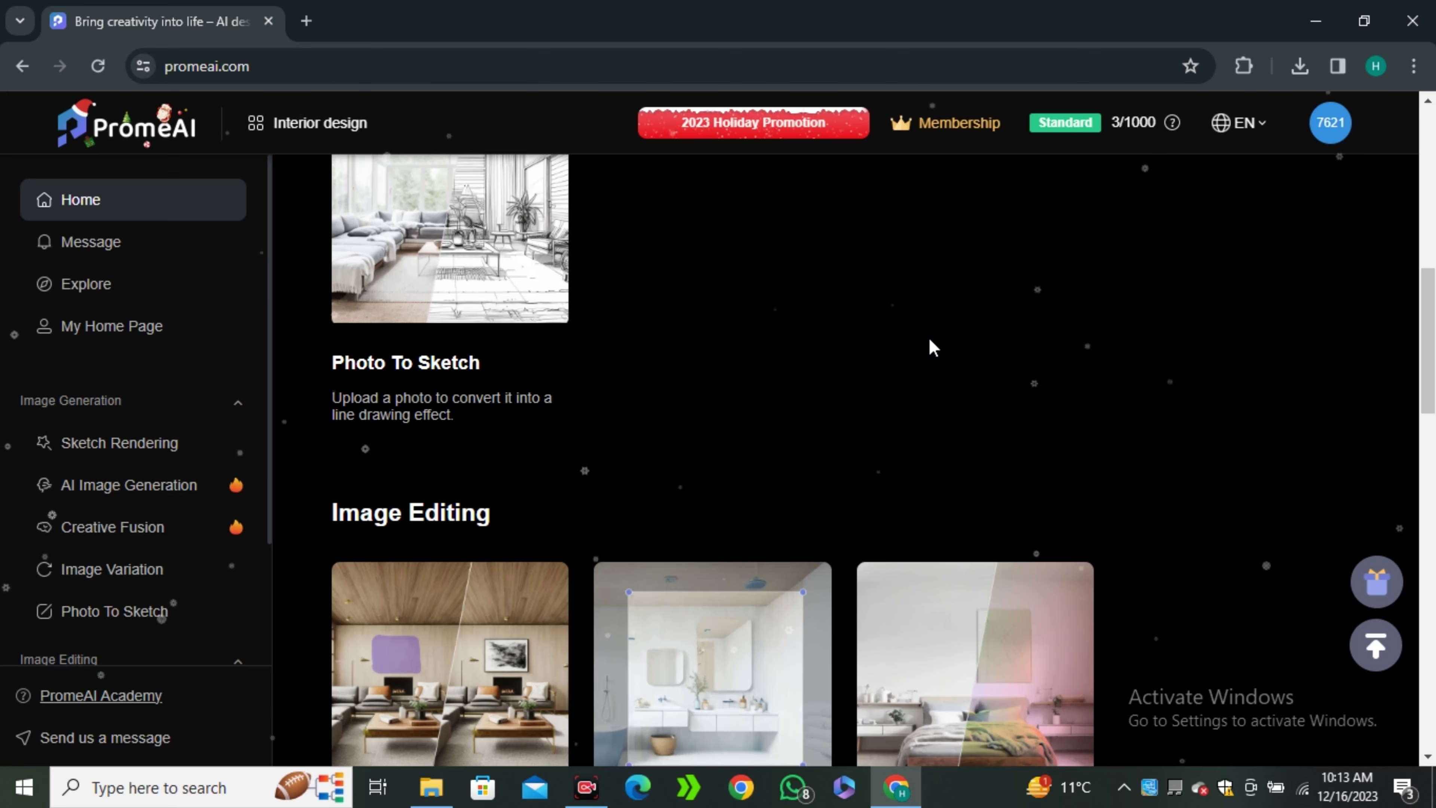
{"action": "scroll", "coordinate": [916, 365], "scroll_direction": "down", "scroll_amount": 5}
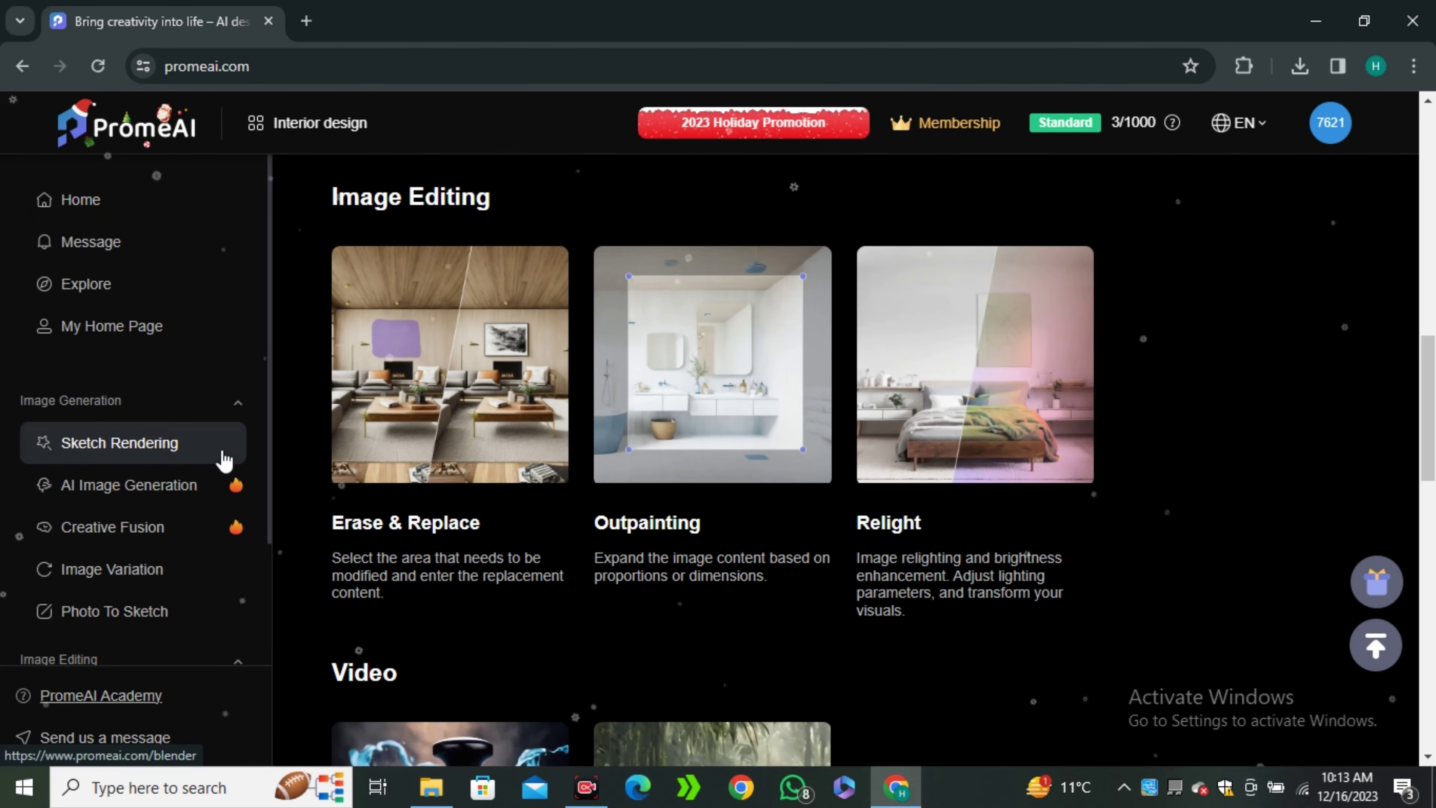
{"action": "scroll", "coordinate": [208, 449], "scroll_direction": "down", "scroll_amount": 5}
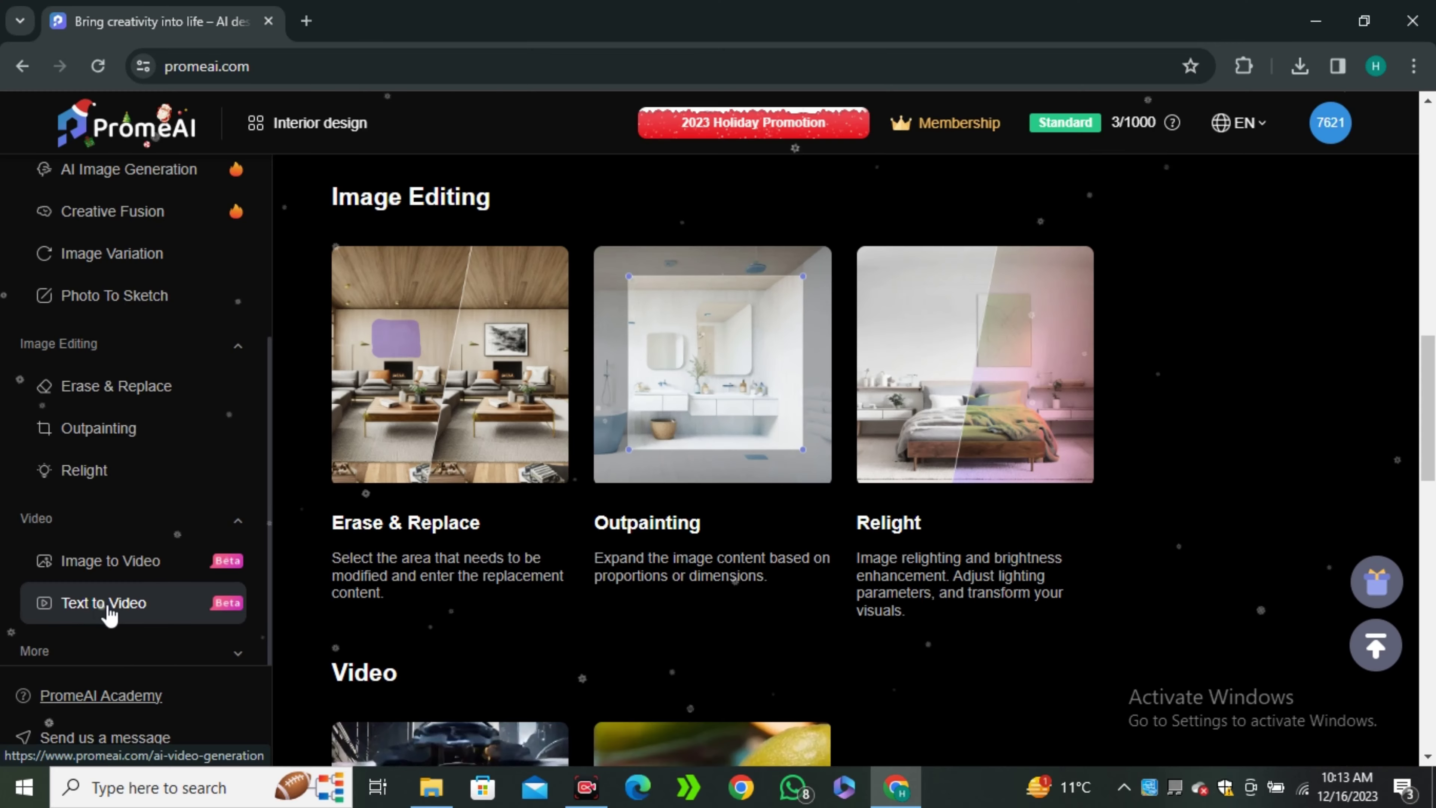
{"action": "scroll", "coordinate": [130, 566], "scroll_direction": "down", "scroll_amount": 2}
{"action": "mouse_move", "coordinate": [361, 628]}
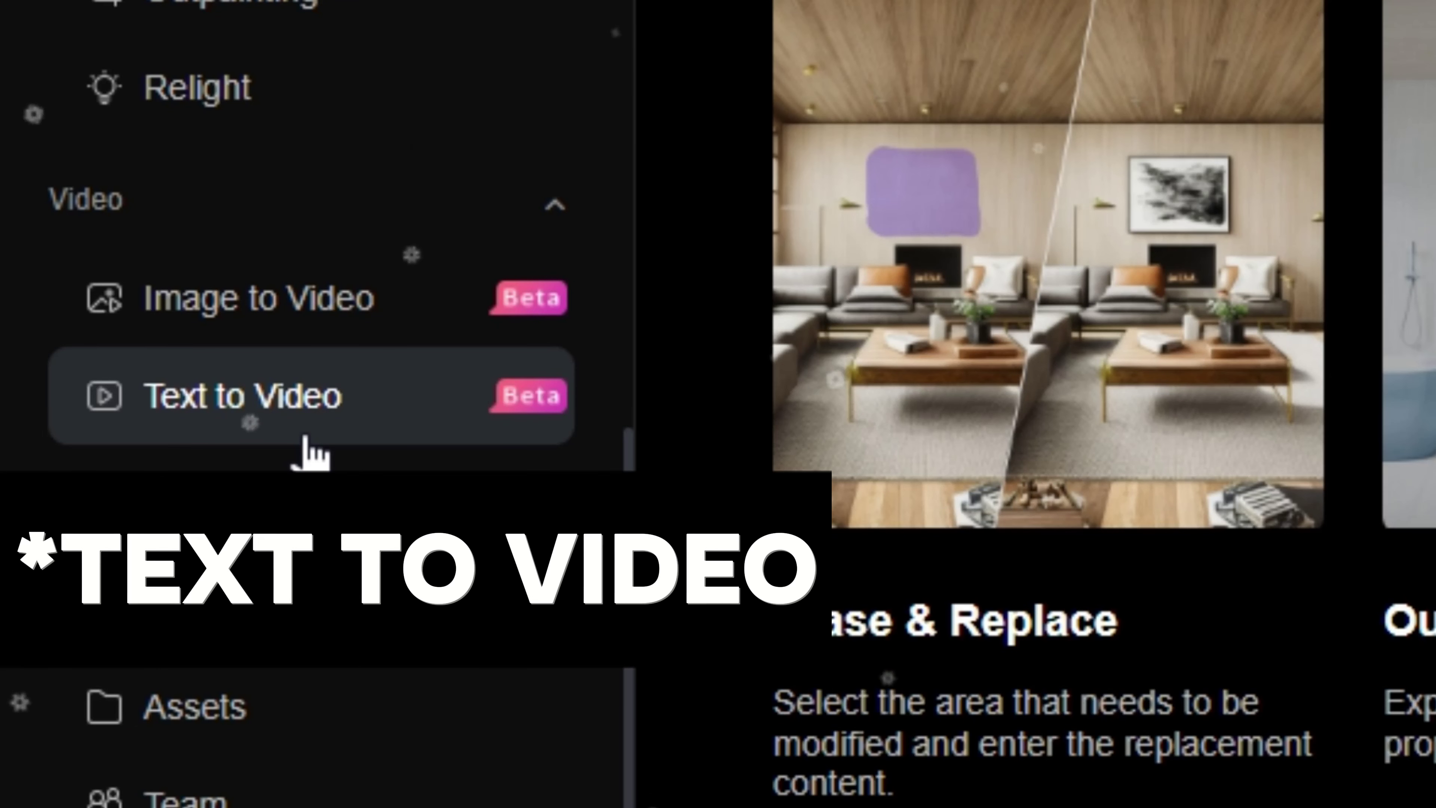
- Enter Text to Video and open the Starbucks coffee-at-sunset example from the Explore gallery
{"action": "left_click", "coordinate": [310, 447]}
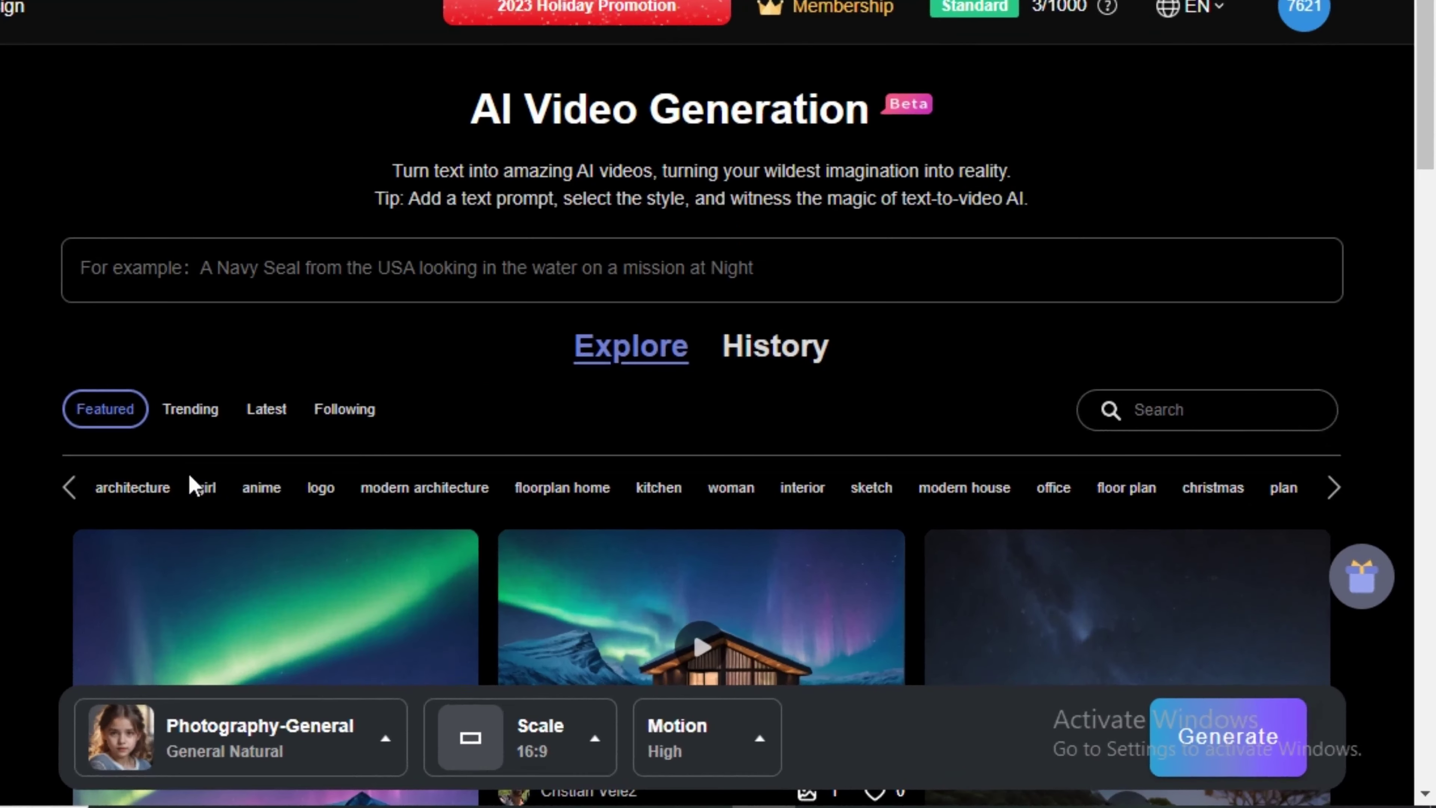
{"action": "scroll", "coordinate": [905, 455], "scroll_direction": "down", "scroll_amount": 3}
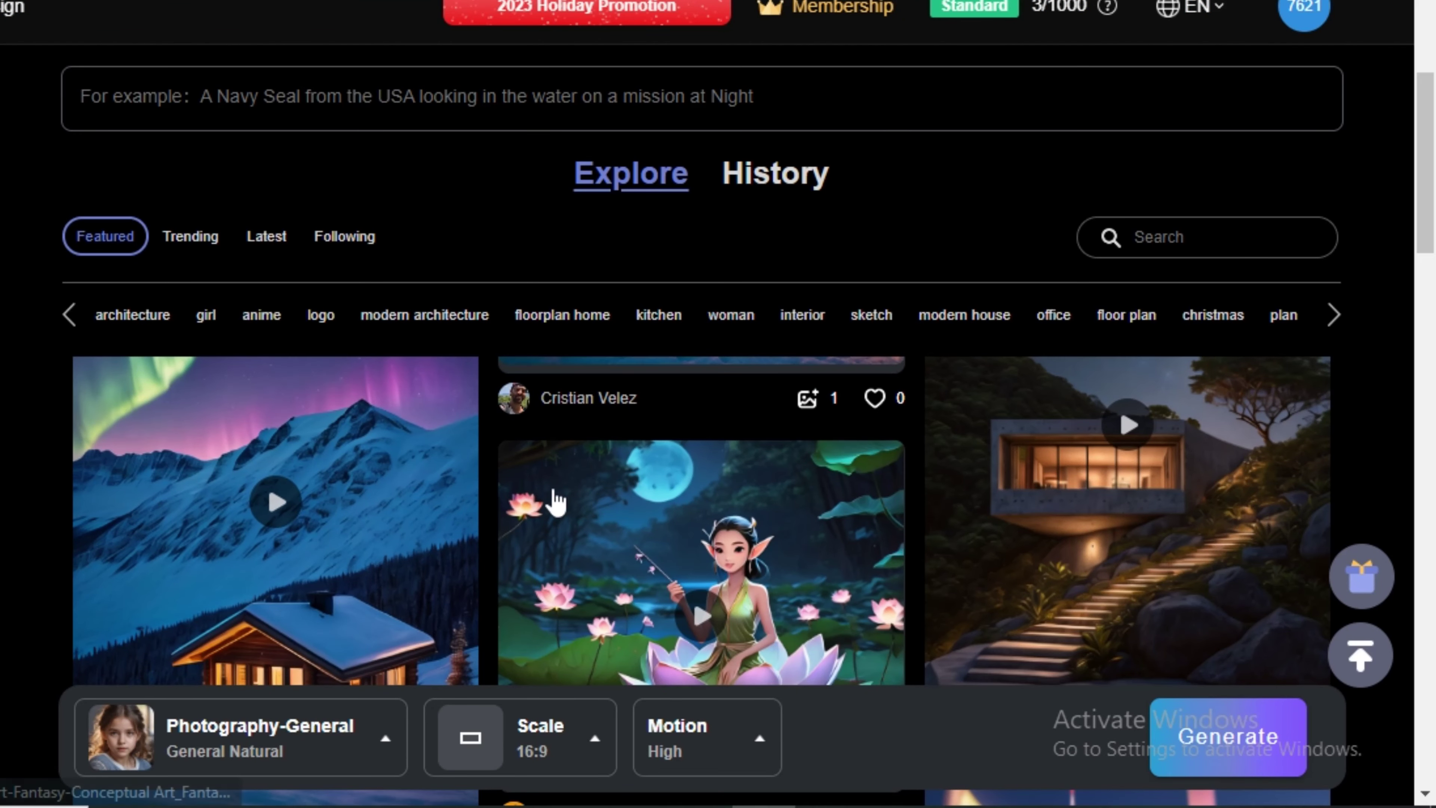
{"action": "scroll", "coordinate": [557, 500], "scroll_direction": "down", "scroll_amount": 10}
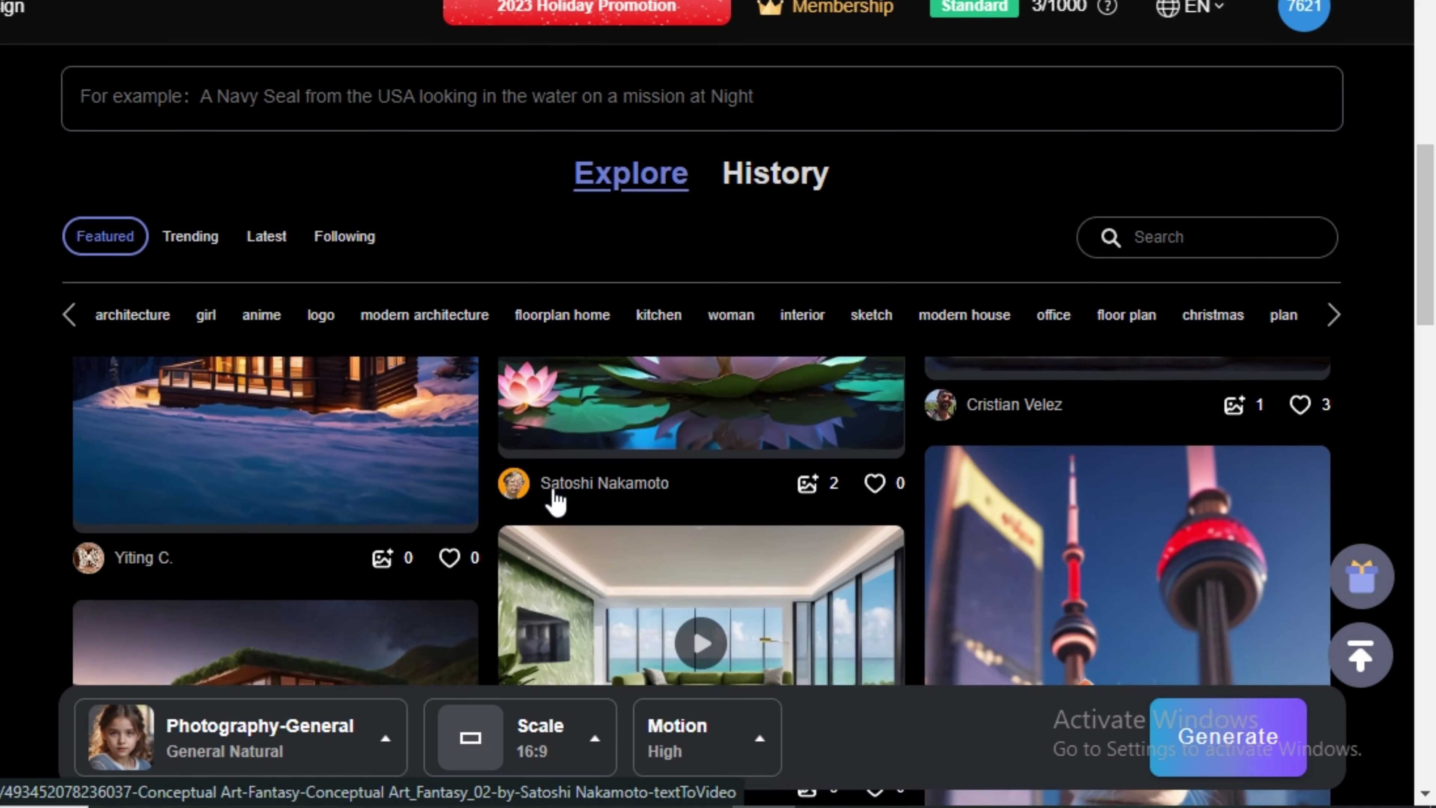
{"action": "scroll", "coordinate": [553, 501], "scroll_direction": "down", "scroll_amount": 3}
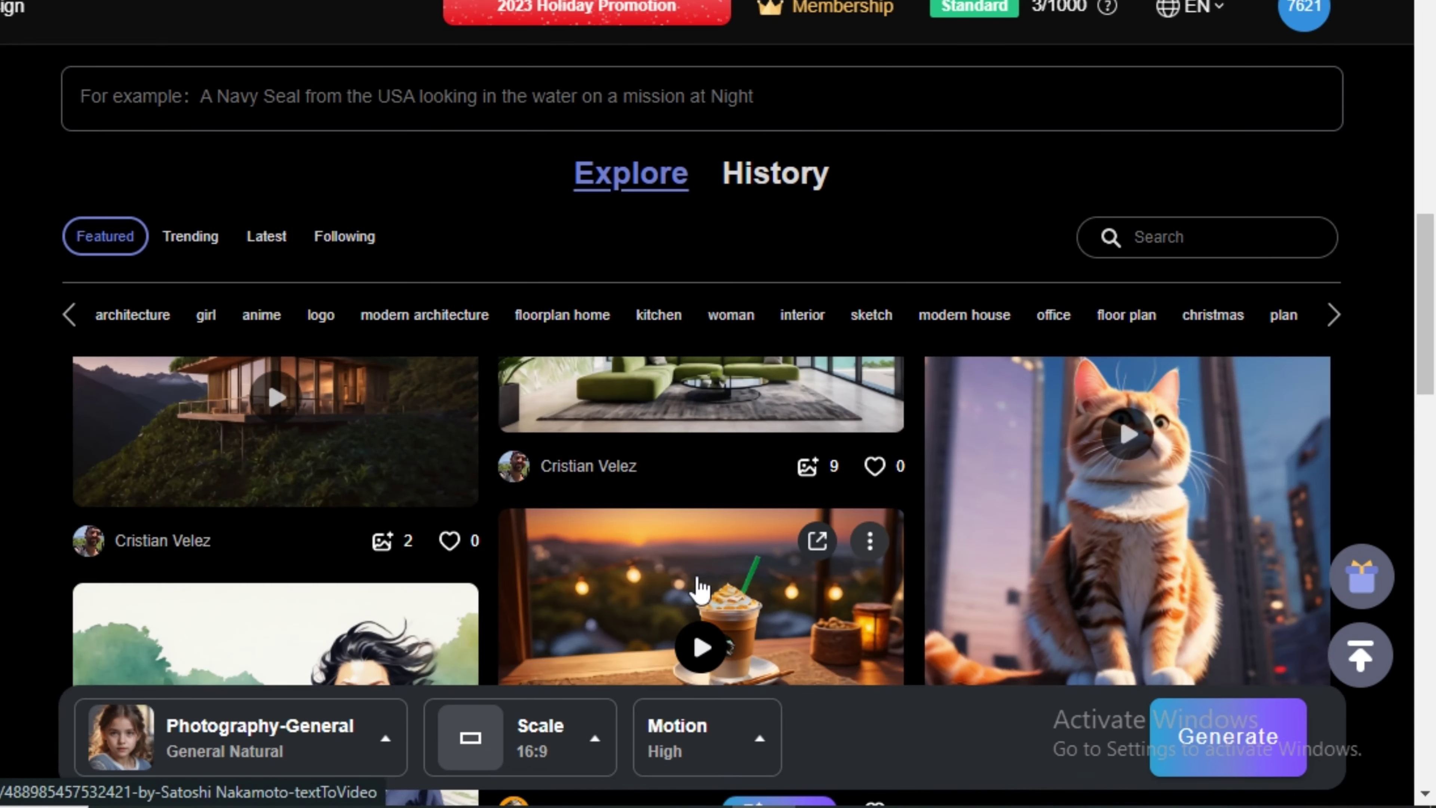
{"action": "scroll", "coordinate": [702, 588], "scroll_direction": "down", "scroll_amount": 3}
{"action": "left_click", "coordinate": [696, 596]}
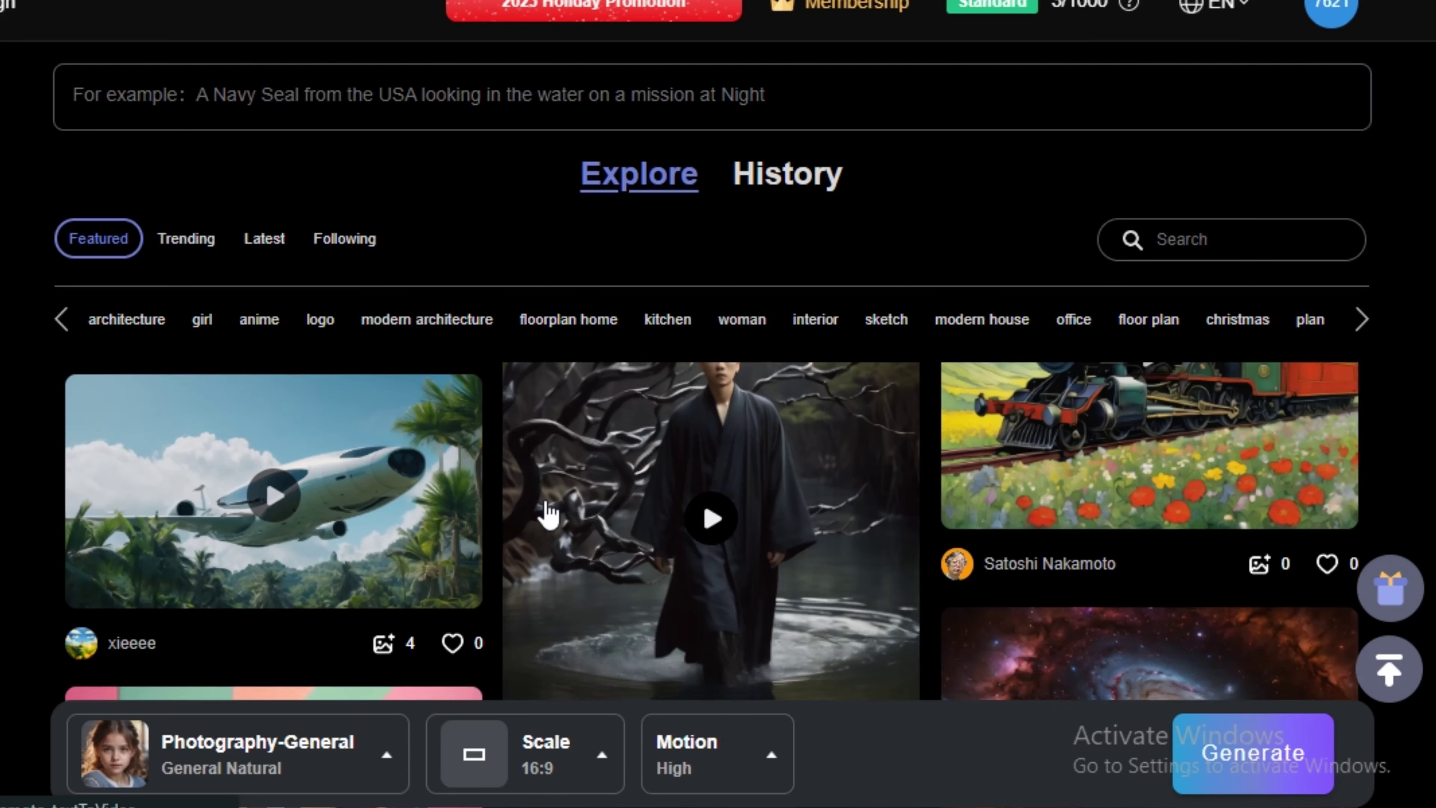
- View the grapes liquid-splash example's details, then close it back to the Explore gallery
{"action": "scroll", "coordinate": [551, 513], "scroll_direction": "down", "scroll_amount": 4}
{"action": "scroll", "coordinate": [709, 552], "scroll_direction": "down", "scroll_amount": 12}
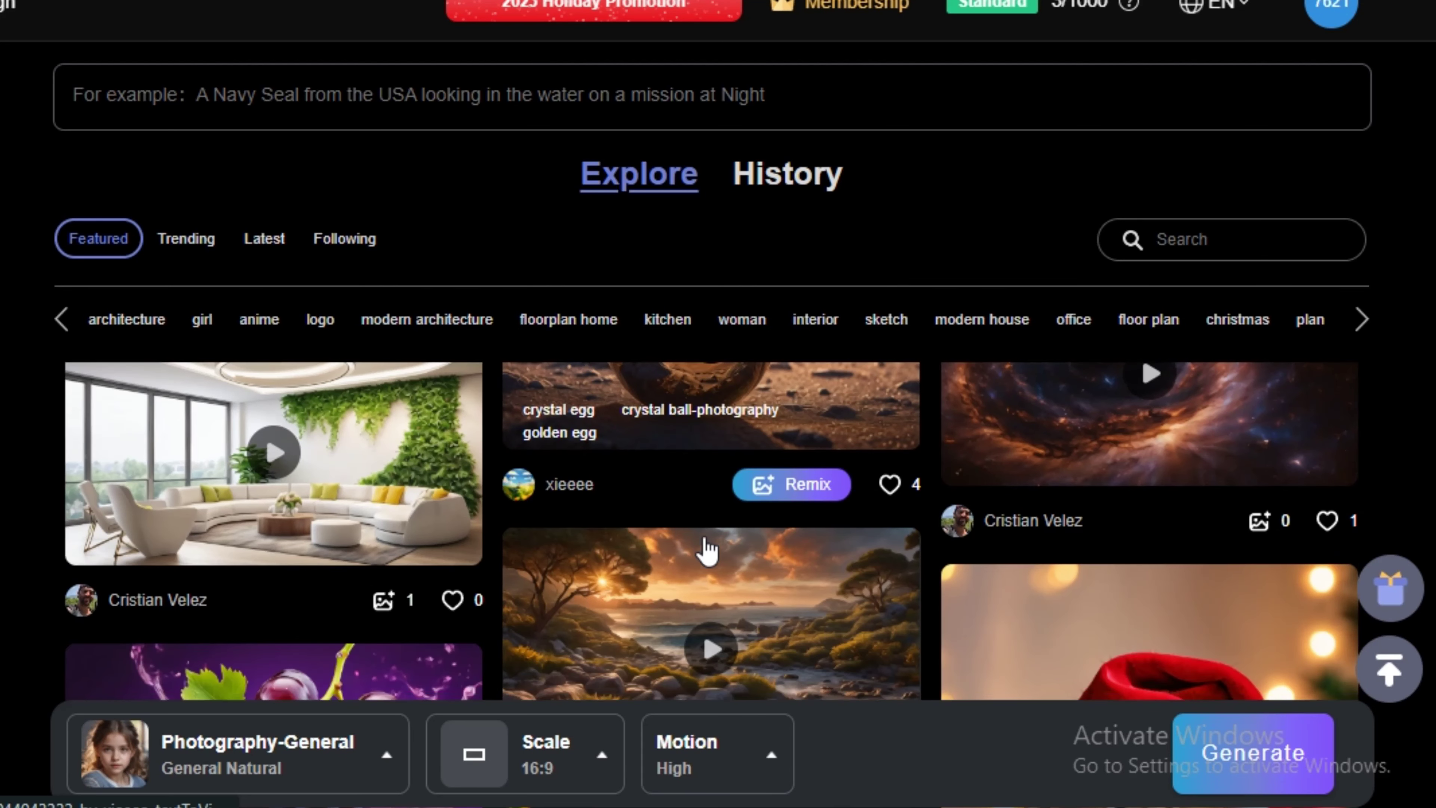
{"action": "scroll", "coordinate": [709, 552], "scroll_direction": "up", "scroll_amount": 2}
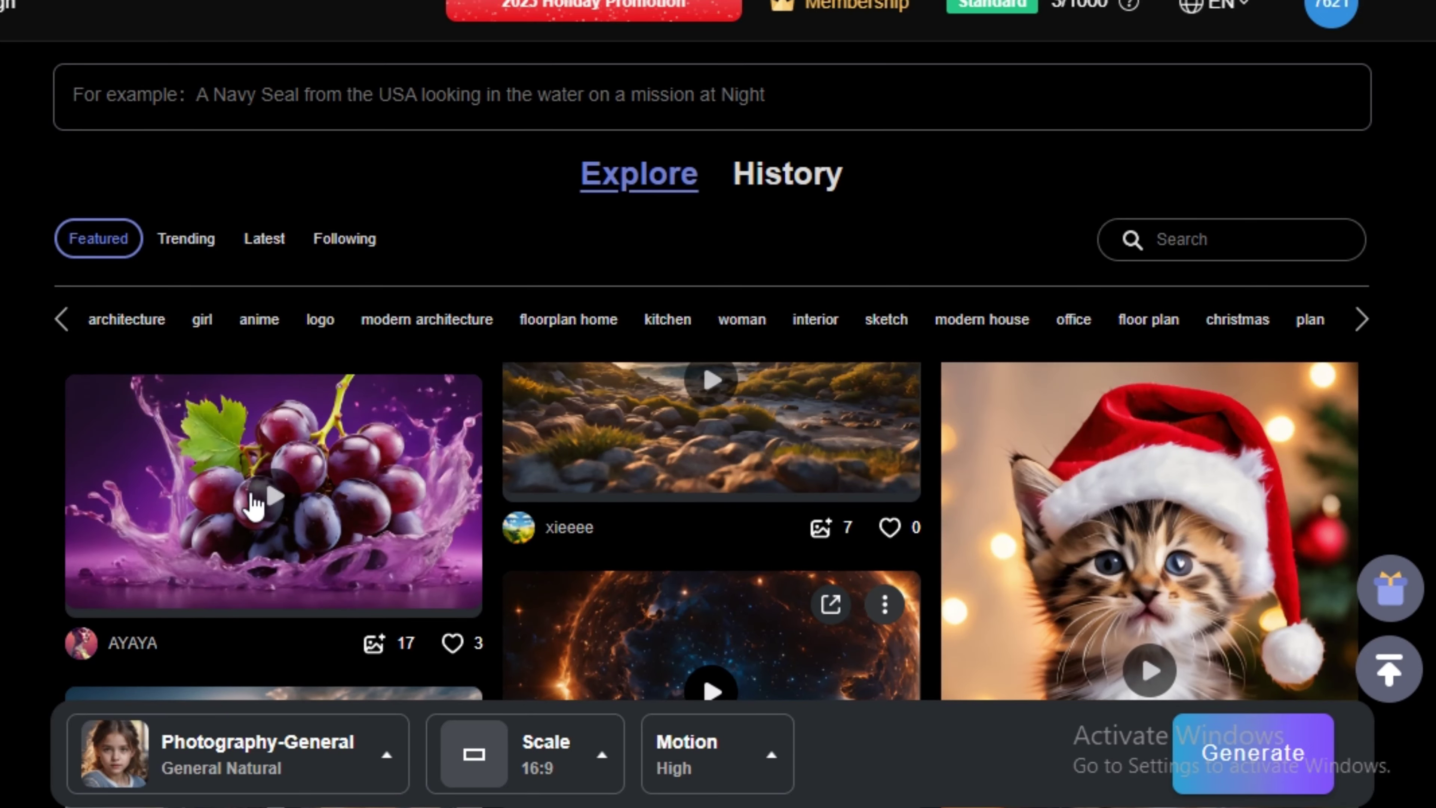
{"action": "left_click", "coordinate": [278, 507]}
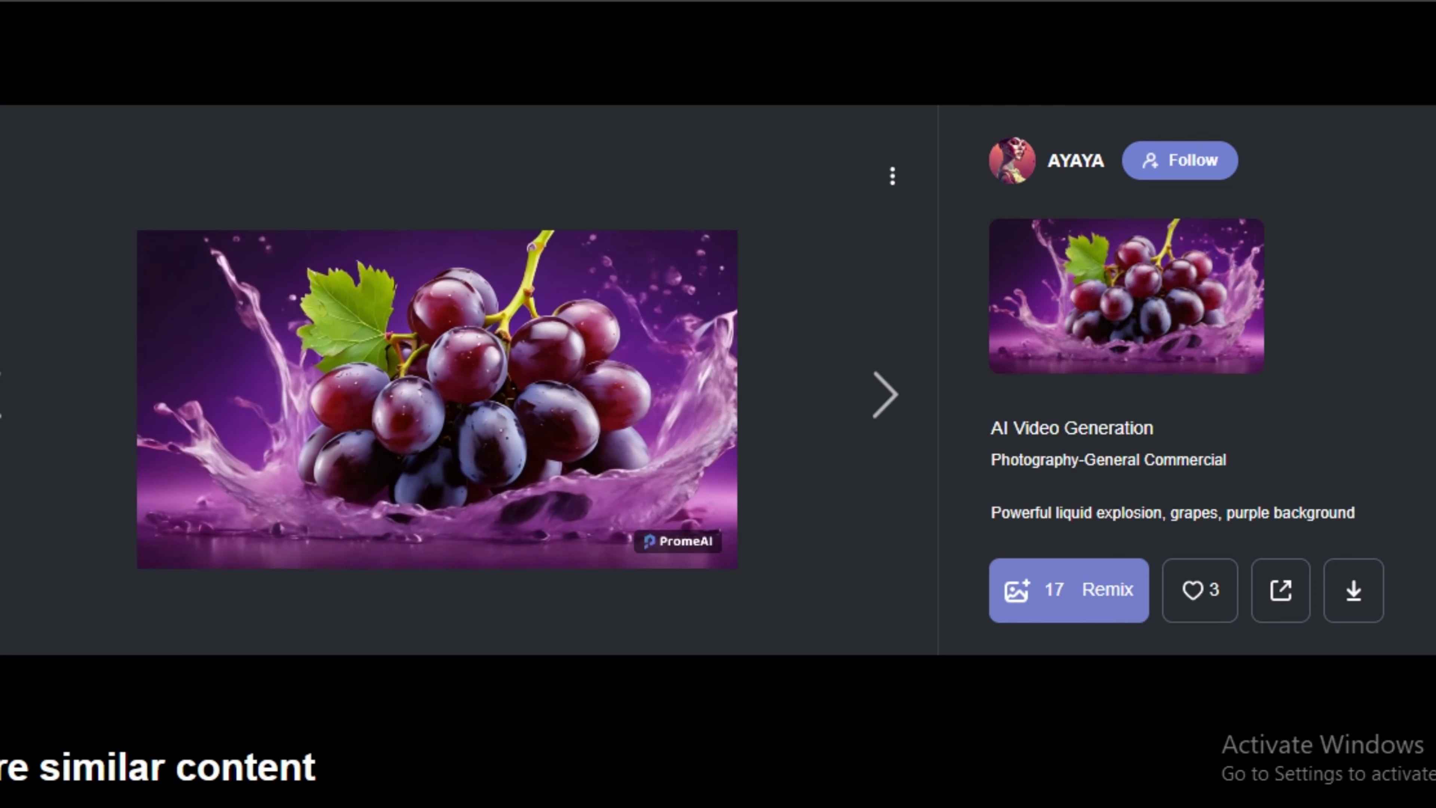
{"action": "key", "text": "Escape"}
{"action": "scroll", "coordinate": [444, 198], "scroll_direction": "down", "scroll_amount": 5}
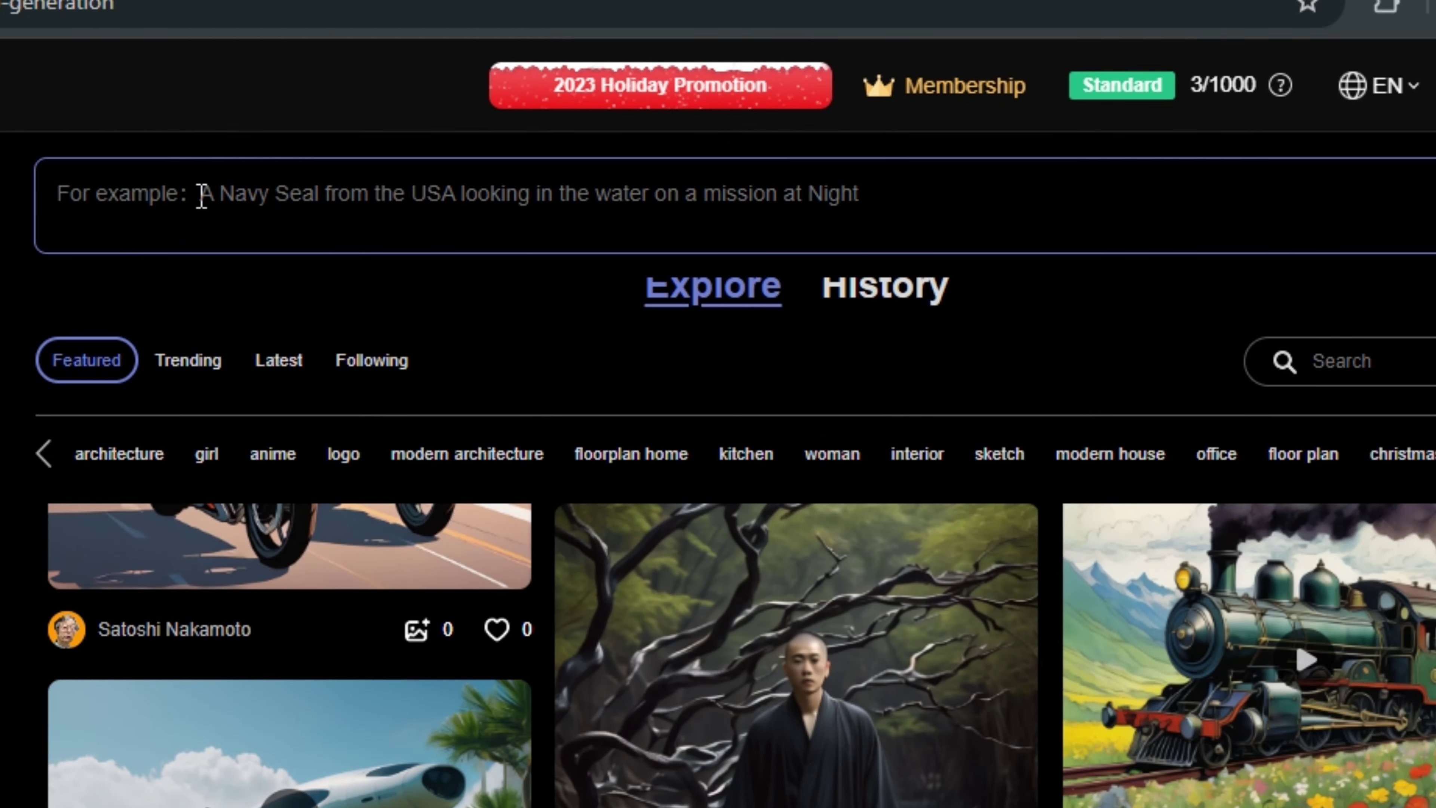
- Start a perfume prompt ('A per…') and browse the Conceptual Art, Illustration and Art styles
{"action": "type", "text": "A perfume bottle with water splashes , blue background , product video shot"}
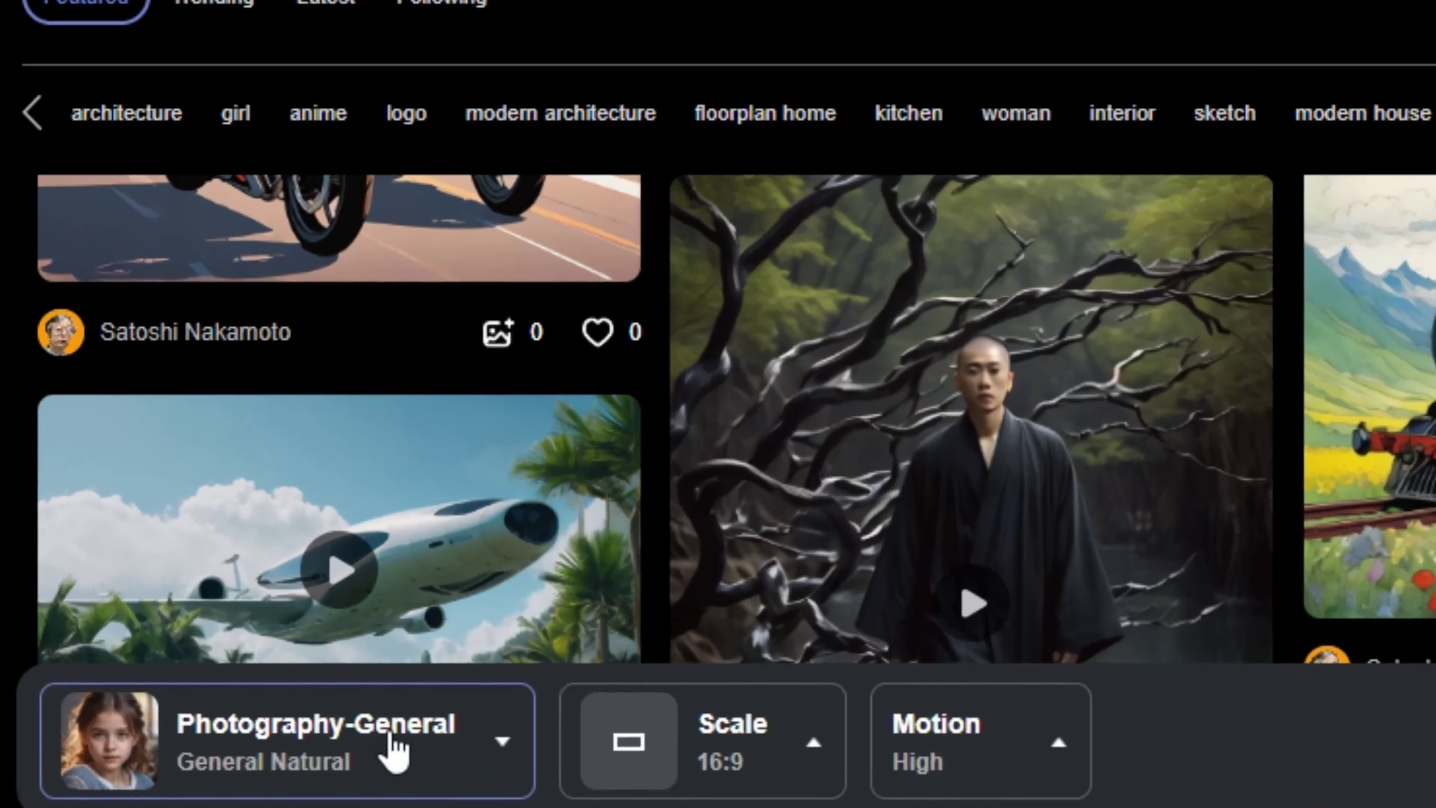
{"action": "left_click", "coordinate": [537, 714]}
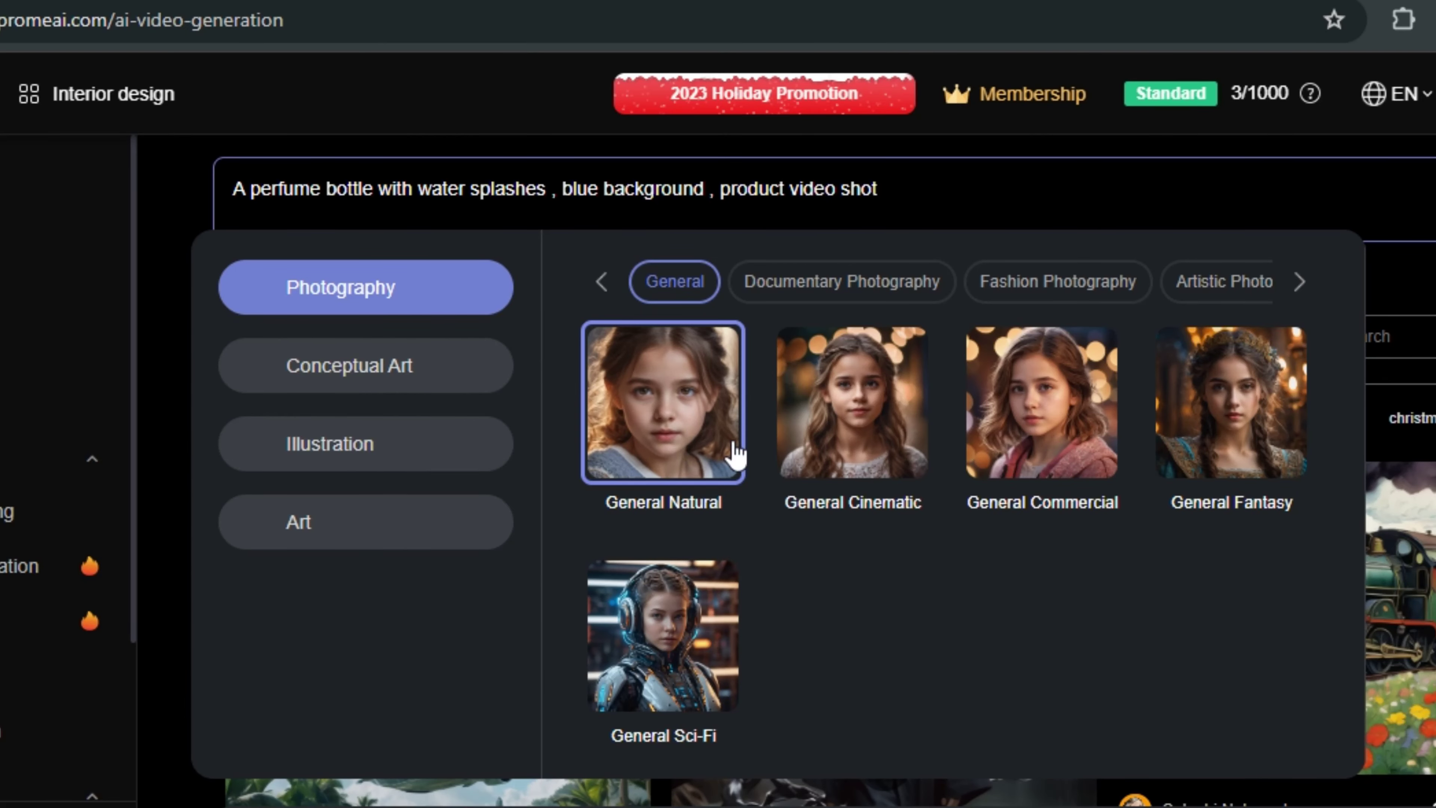
{"action": "left_click", "coordinate": [365, 391]}
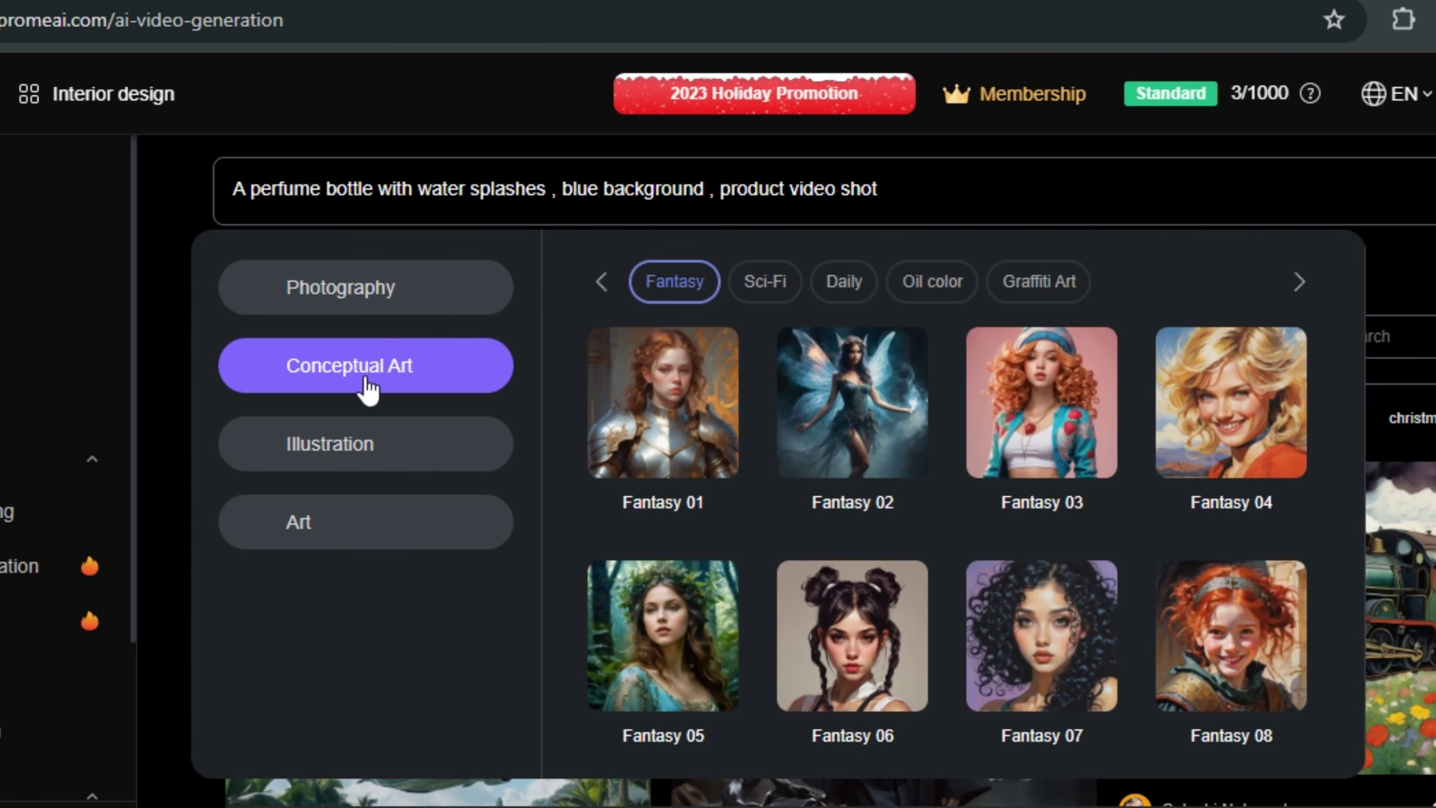
{"action": "left_click", "coordinate": [365, 456]}
{"action": "left_click", "coordinate": [346, 523]}
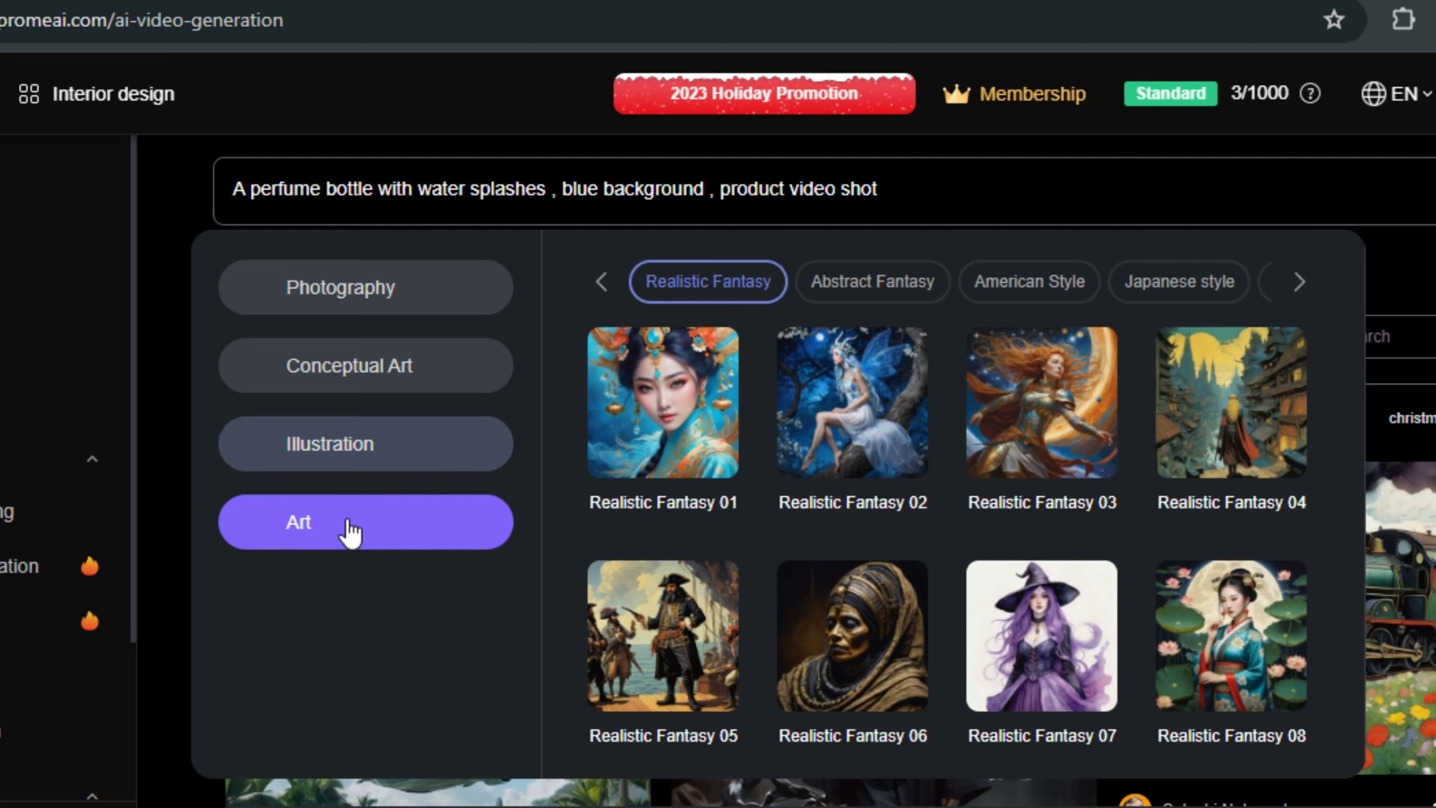
{"action": "left_click", "coordinate": [337, 304]}
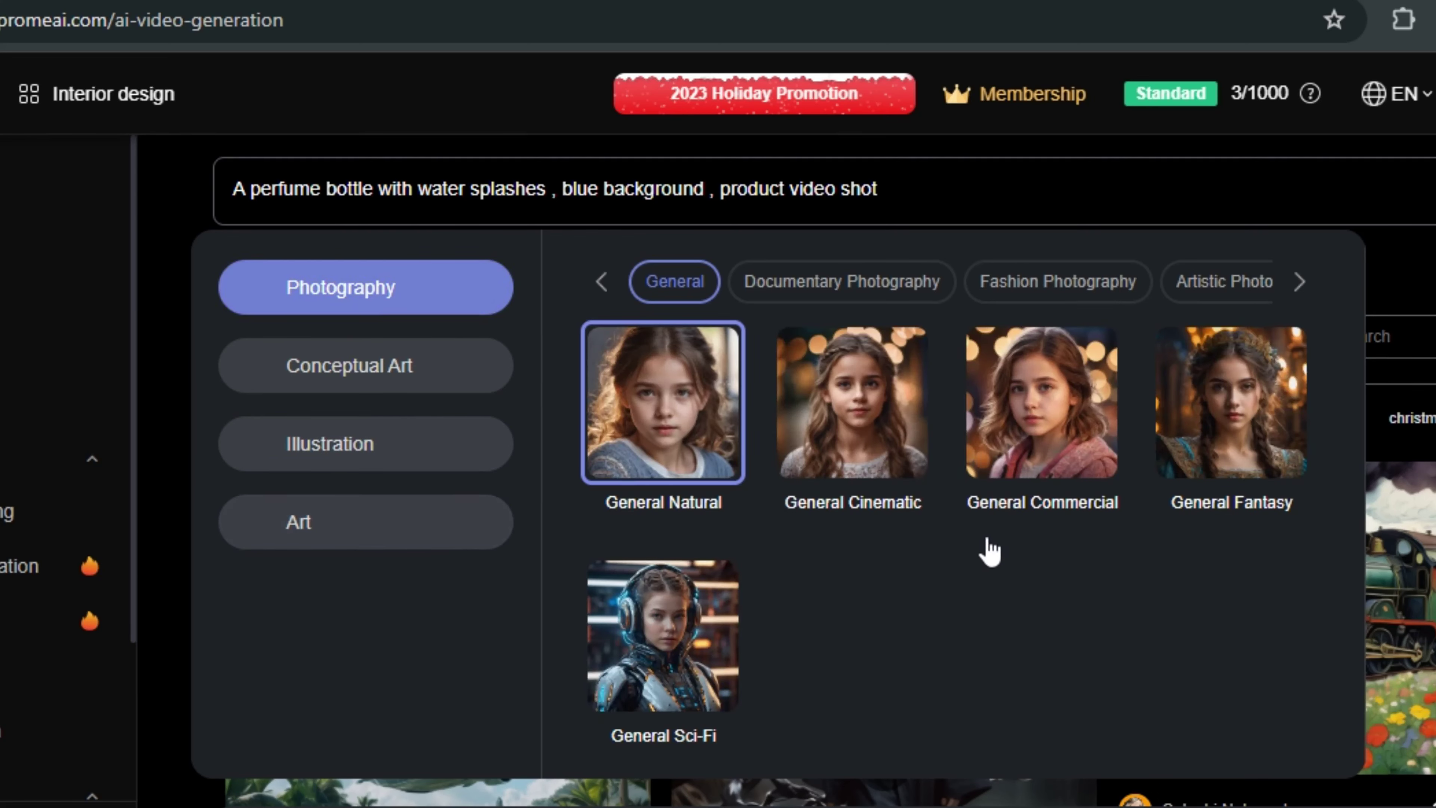
- Choose Photography > Artistic Photography 05 as the video style
{"action": "scroll", "coordinate": [898, 559], "scroll_direction": "down", "scroll_amount": 10}
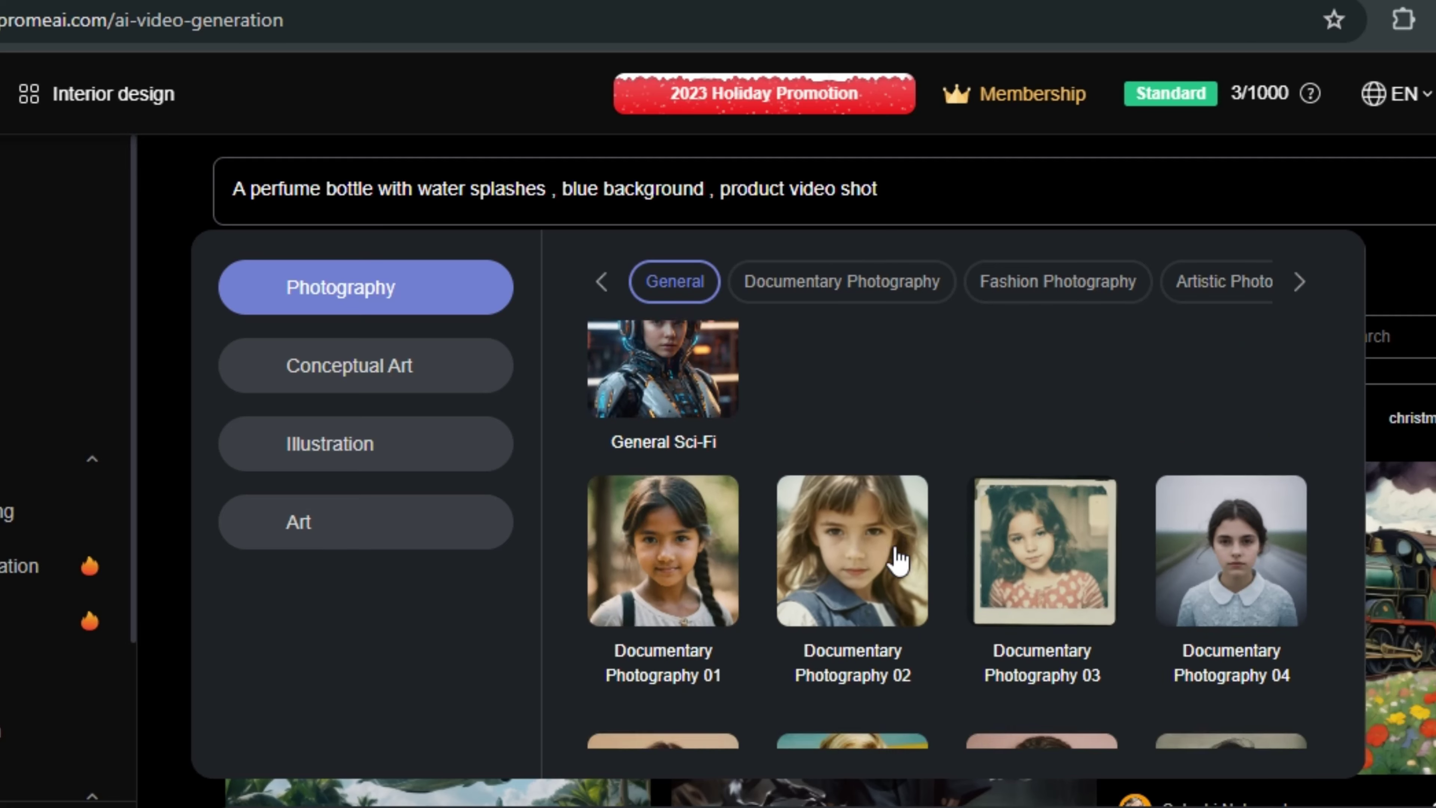
{"action": "scroll", "coordinate": [897, 559], "scroll_direction": "down", "scroll_amount": 6}
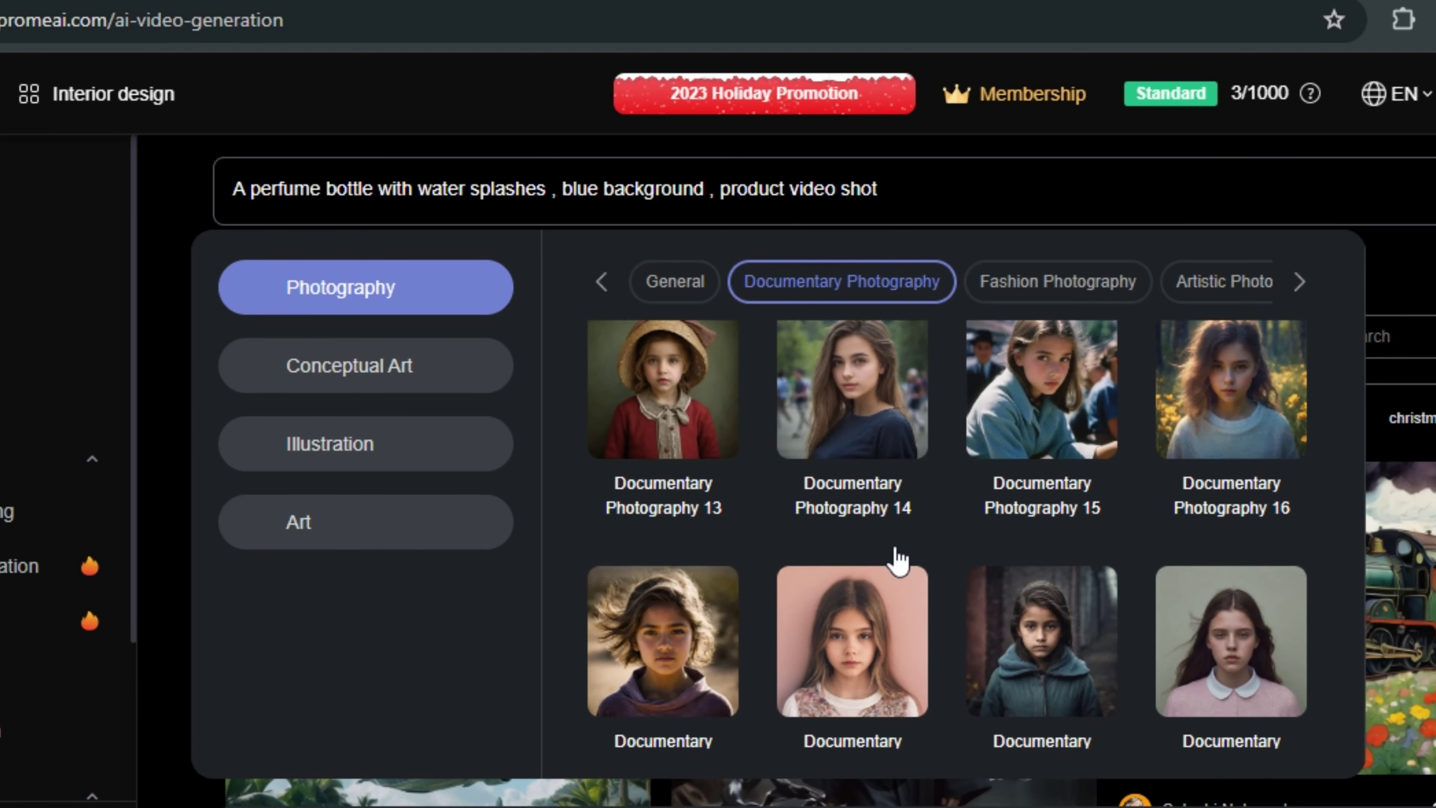
{"action": "scroll", "coordinate": [899, 560], "scroll_direction": "down", "scroll_amount": 5}
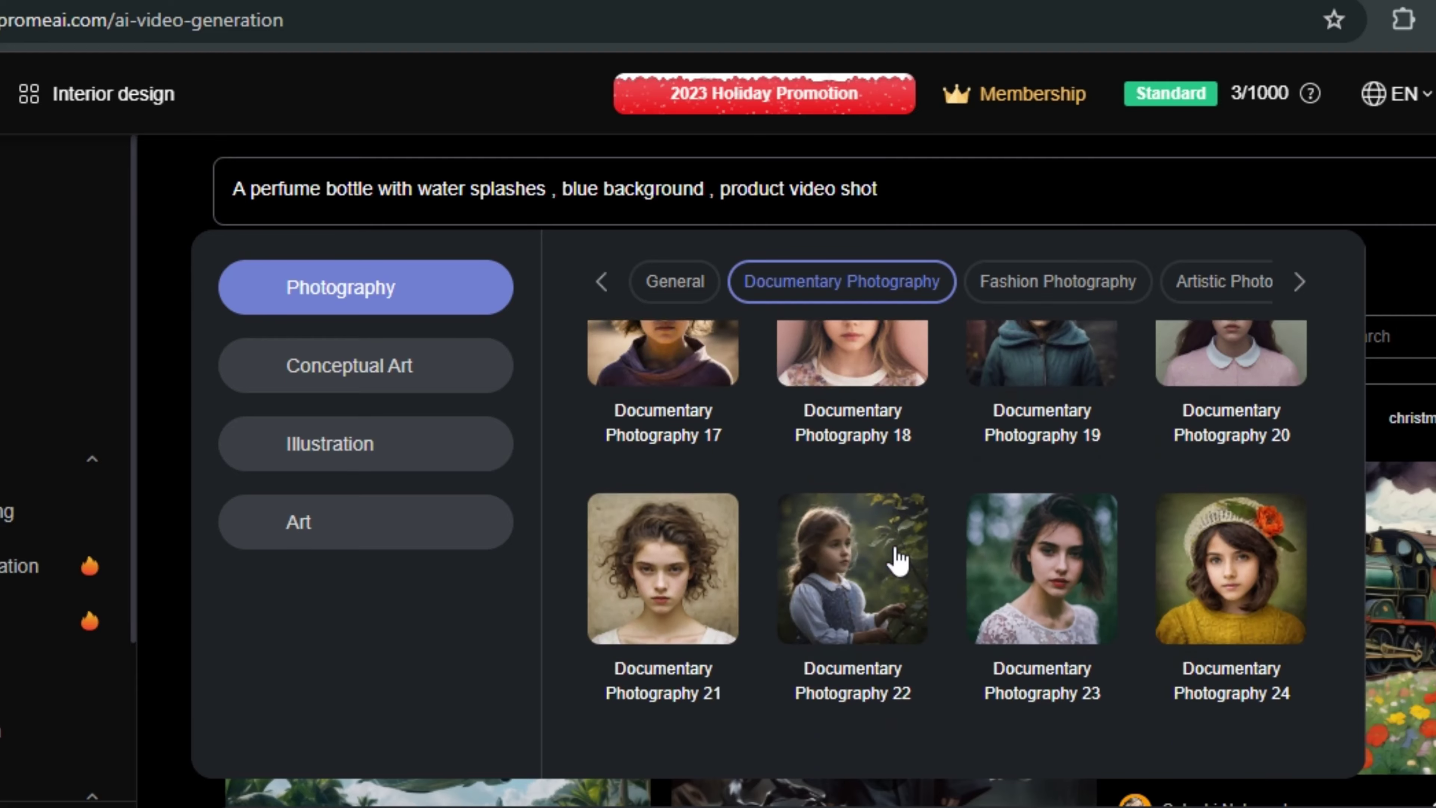
{"action": "scroll", "coordinate": [978, 577], "scroll_direction": "down", "scroll_amount": 10}
{"action": "left_click", "coordinate": [677, 286]}
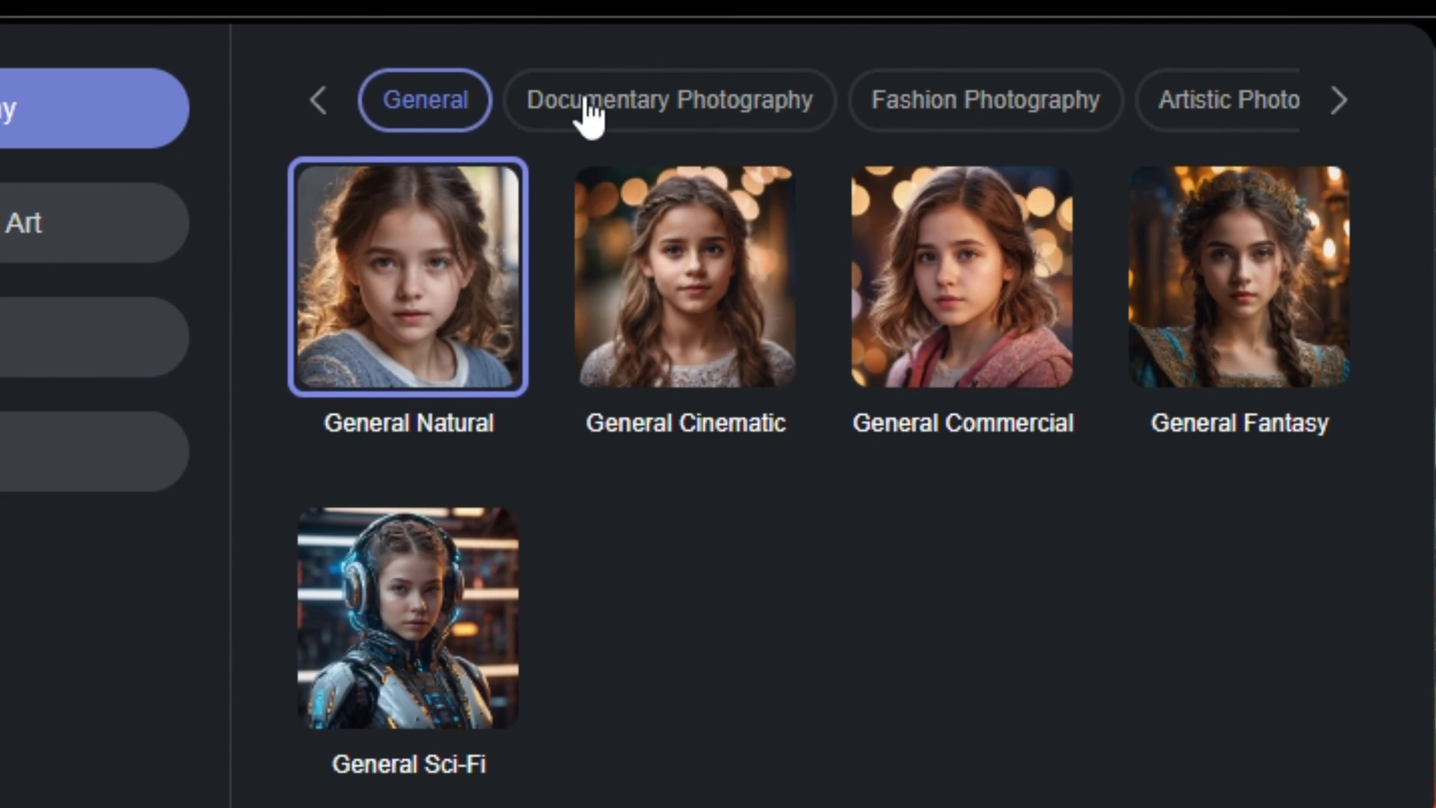
{"action": "left_click", "coordinate": [673, 116]}
{"action": "scroll", "coordinate": [836, 106], "scroll_direction": "down", "scroll_amount": 5}
{"action": "left_click", "coordinate": [775, 106]}
{"action": "left_click", "coordinate": [943, 116]}
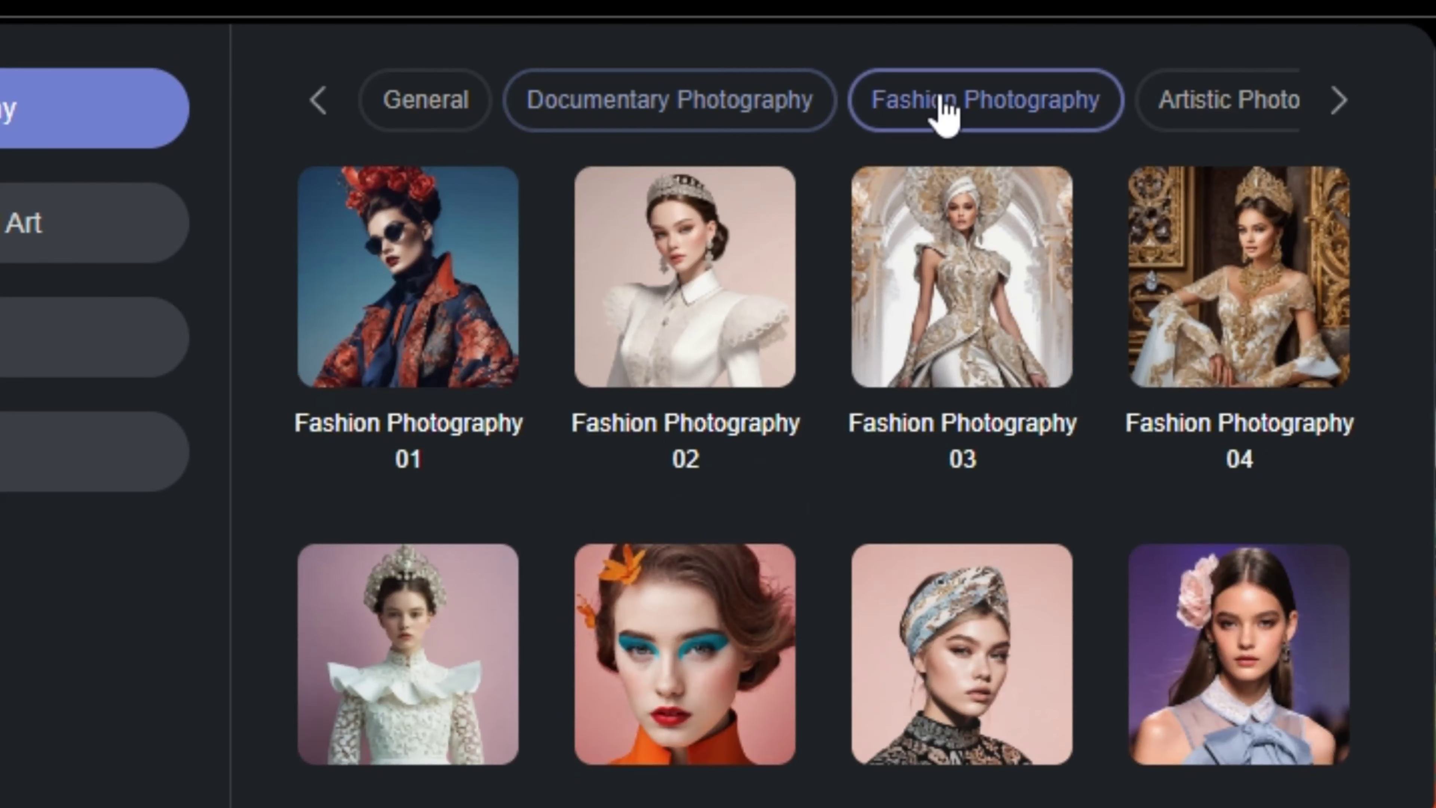
{"action": "scroll", "coordinate": [1178, 115], "scroll_direction": "down", "scroll_amount": 2}
{"action": "left_click", "coordinate": [1178, 116]}
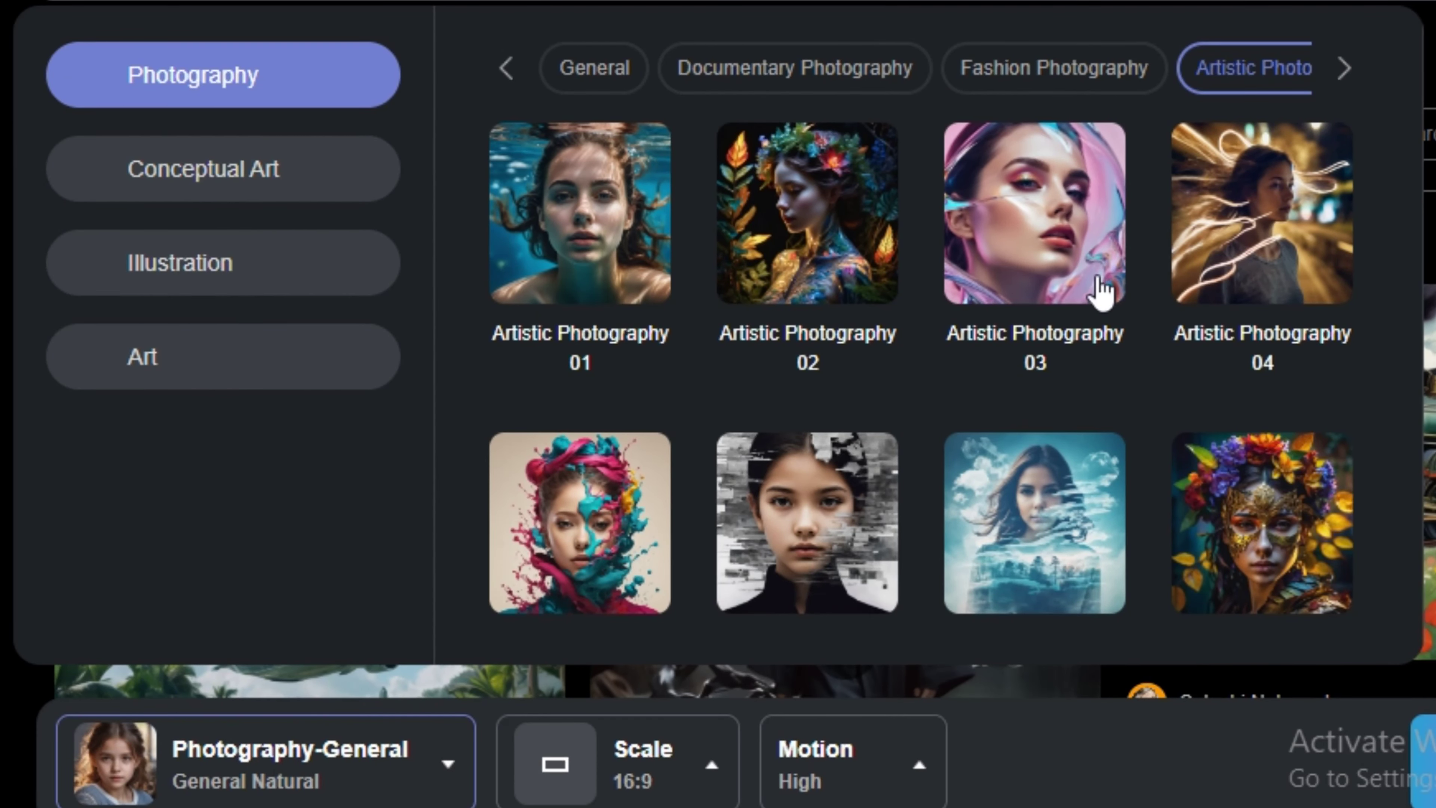
{"action": "left_click", "coordinate": [562, 594]}
- Bring up the Scale aspect-ratio choices for the clip
{"action": "scroll", "coordinate": [639, 588], "scroll_direction": "down", "scroll_amount": 3}
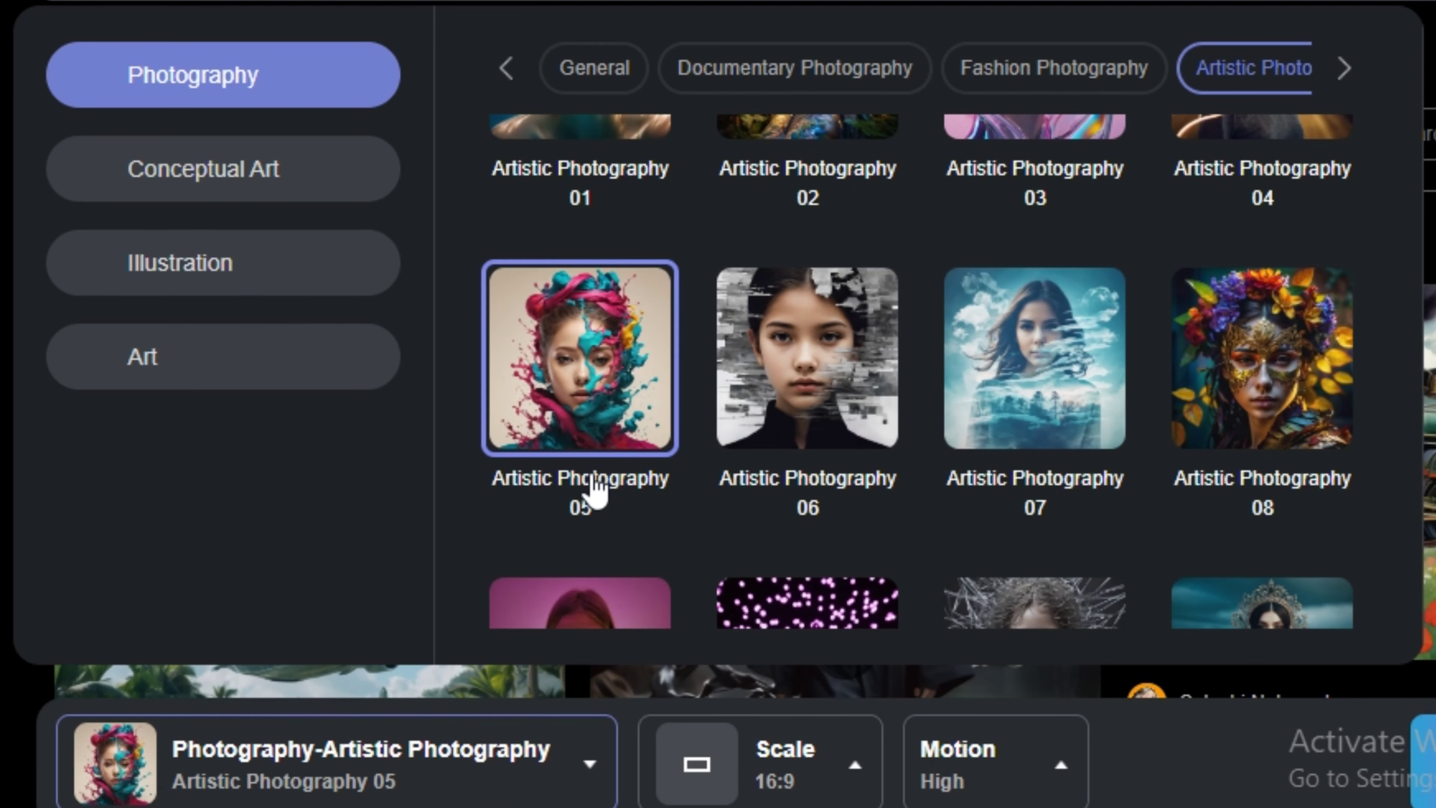
{"action": "scroll", "coordinate": [617, 469], "scroll_direction": "down", "scroll_amount": 3}
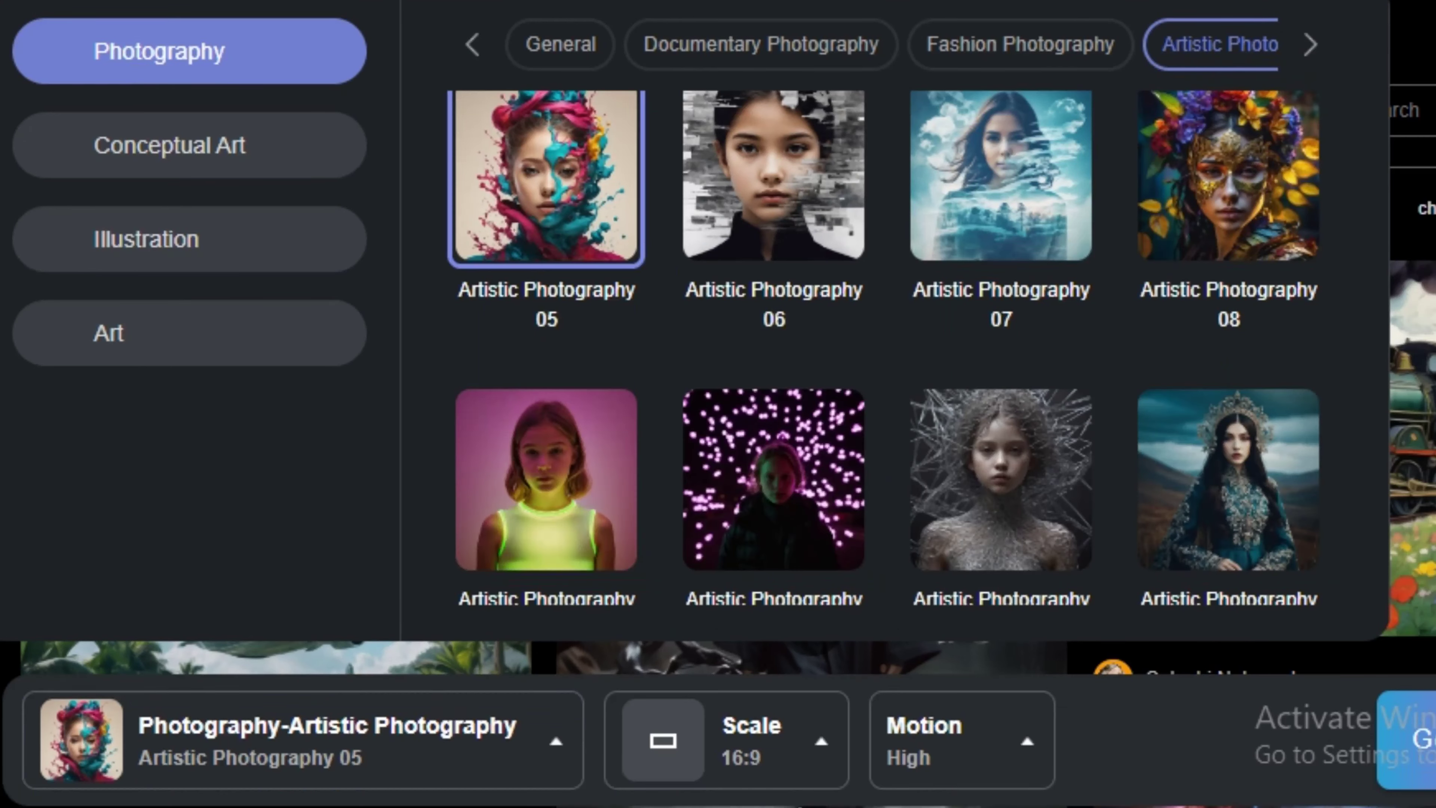
{"action": "left_click", "coordinate": [762, 766]}
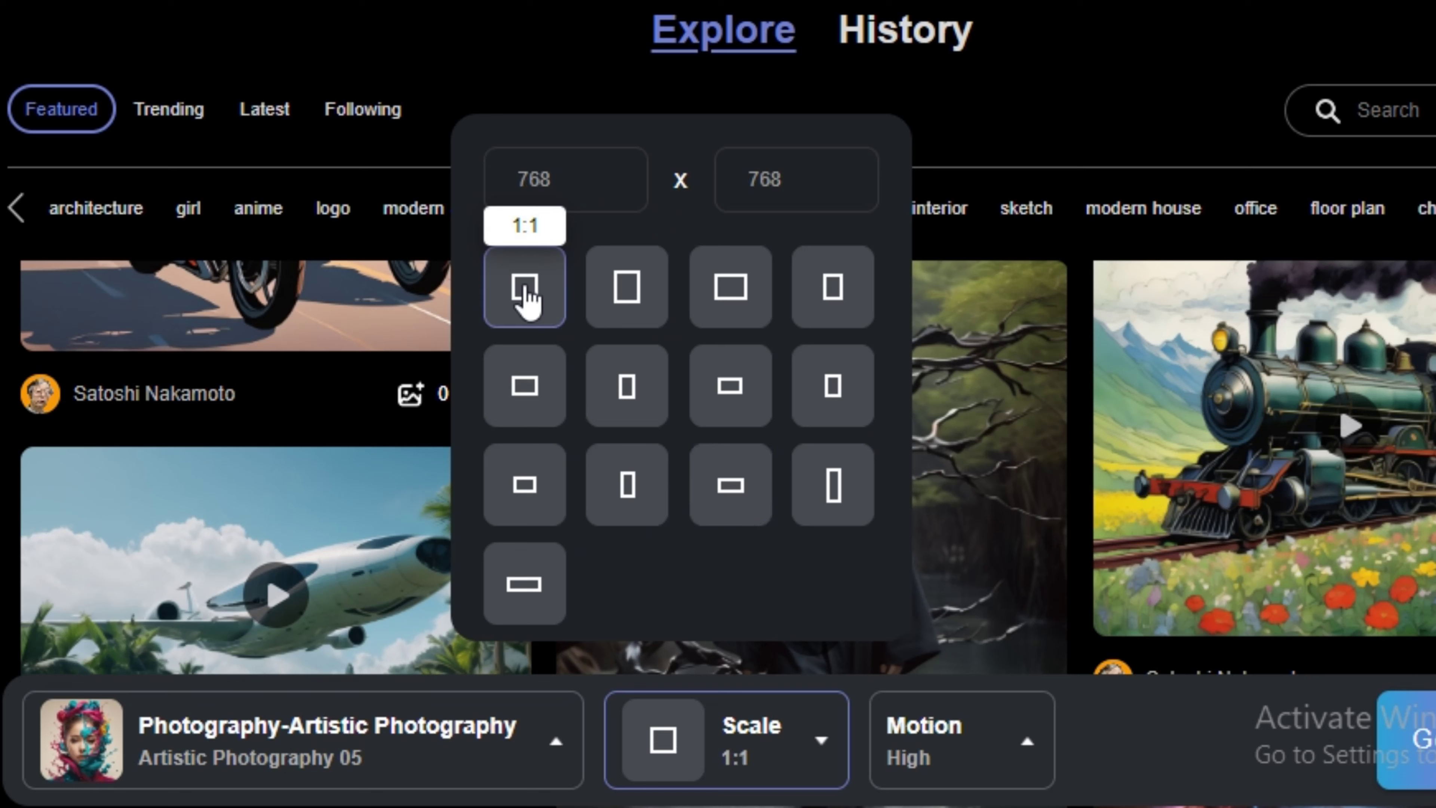
- Keep High motion, generate the 1:1 perfume video and play the 4-second result
{"action": "left_click", "coordinate": [1002, 783]}
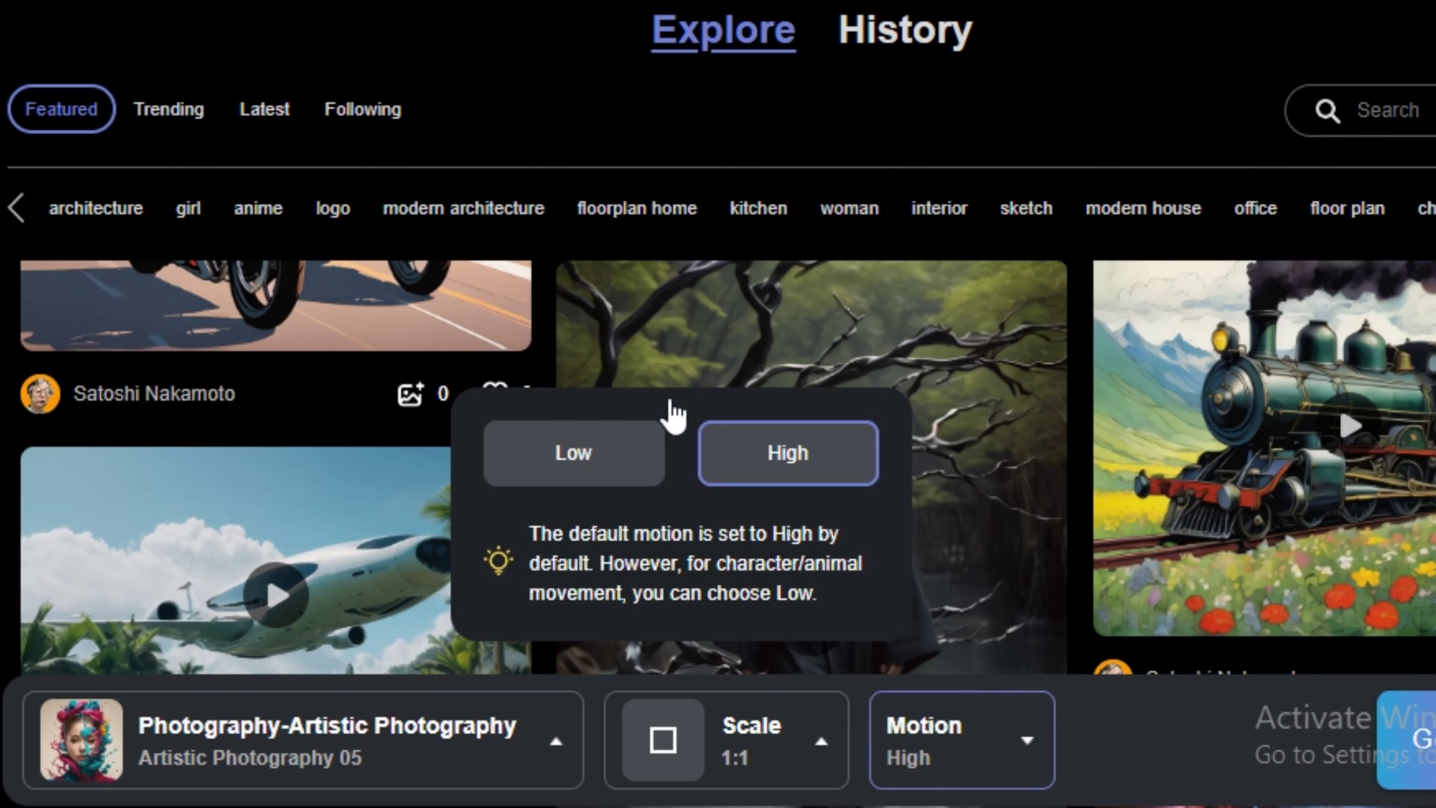
{"action": "left_click", "coordinate": [1107, 752]}
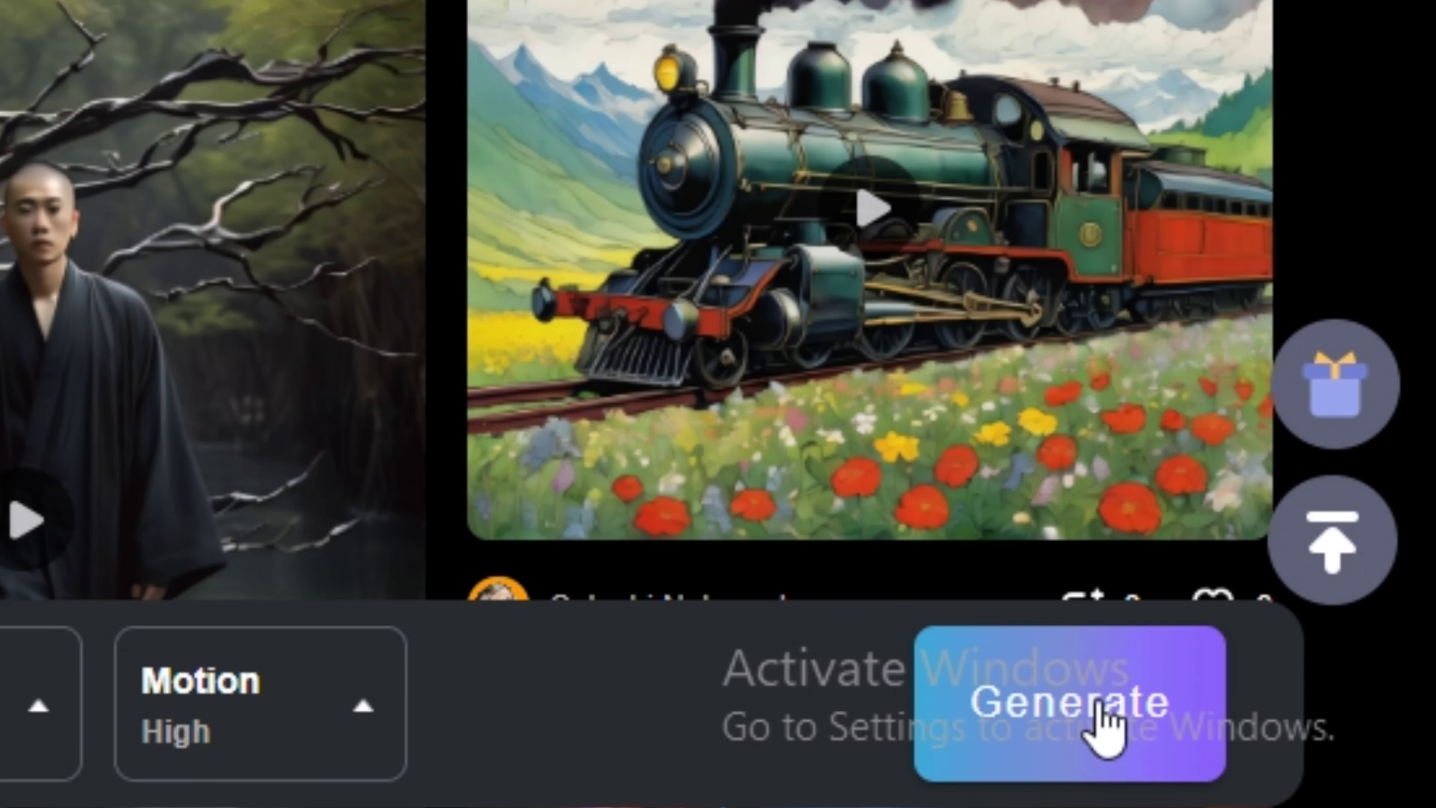
{"action": "left_click", "coordinate": [1105, 730]}
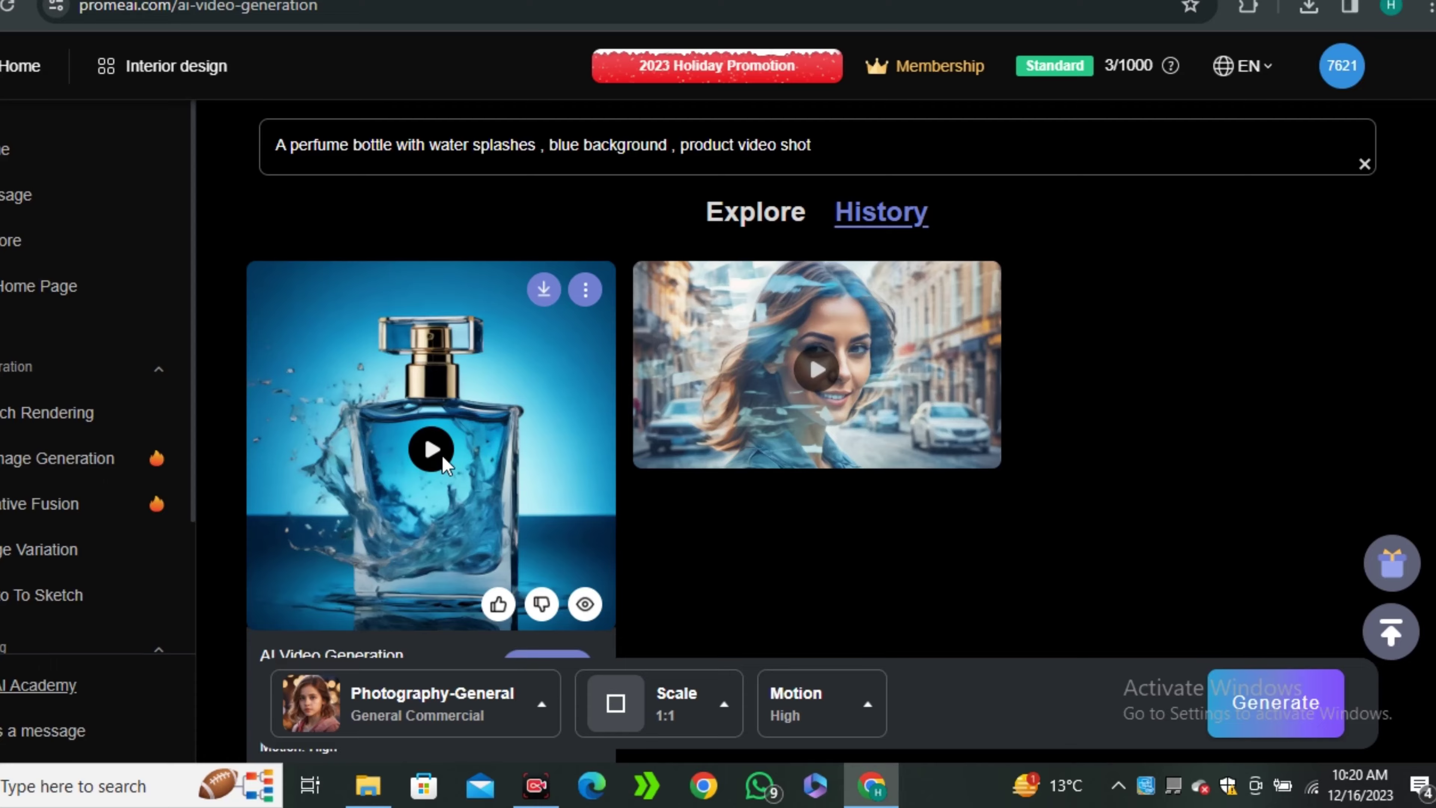
{"action": "left_click", "coordinate": [444, 461]}
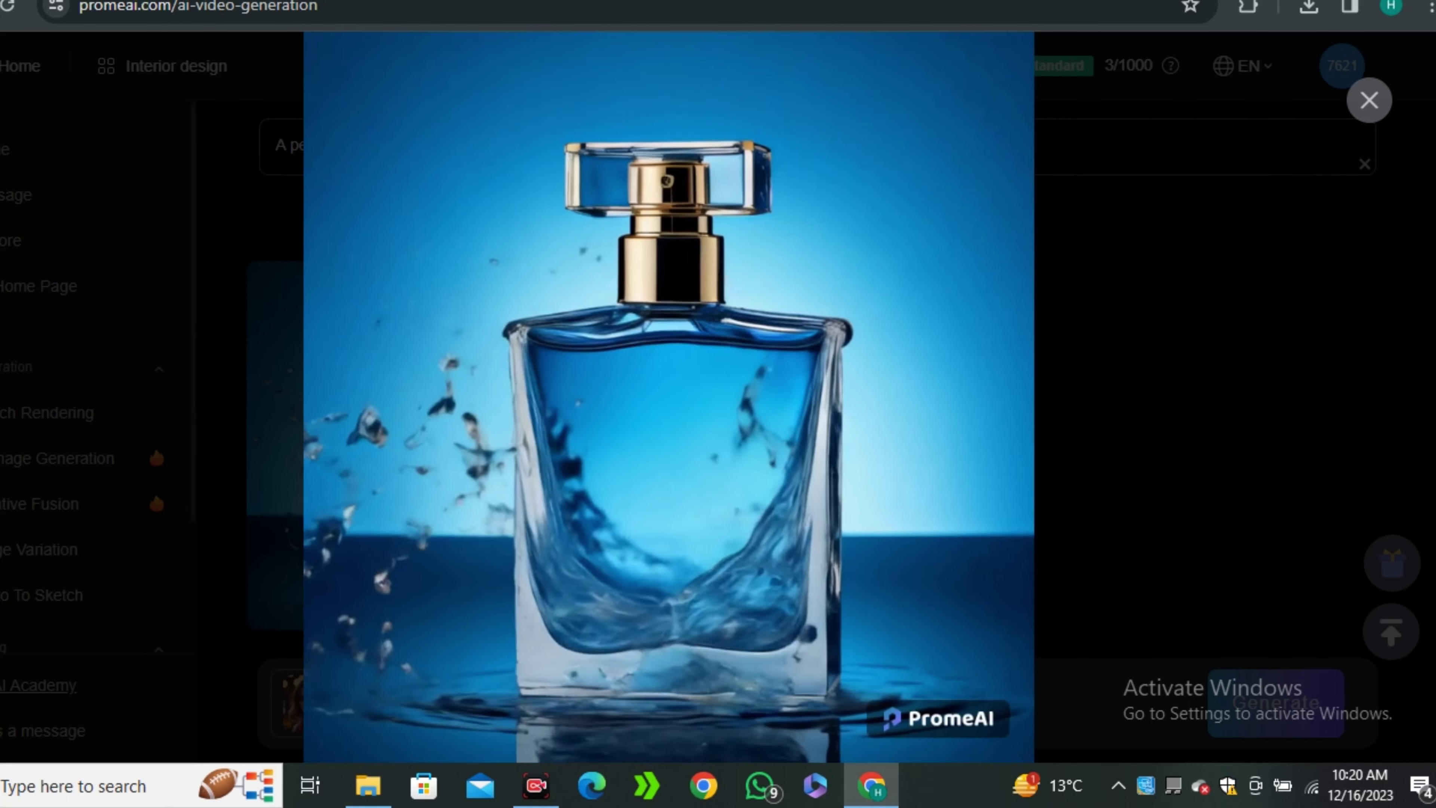
- Confirm General Commercial style, copy the full perfume prompt, and generate another perfume video
{"action": "key", "text": "Escape"}
{"action": "left_click", "coordinate": [447, 718]}
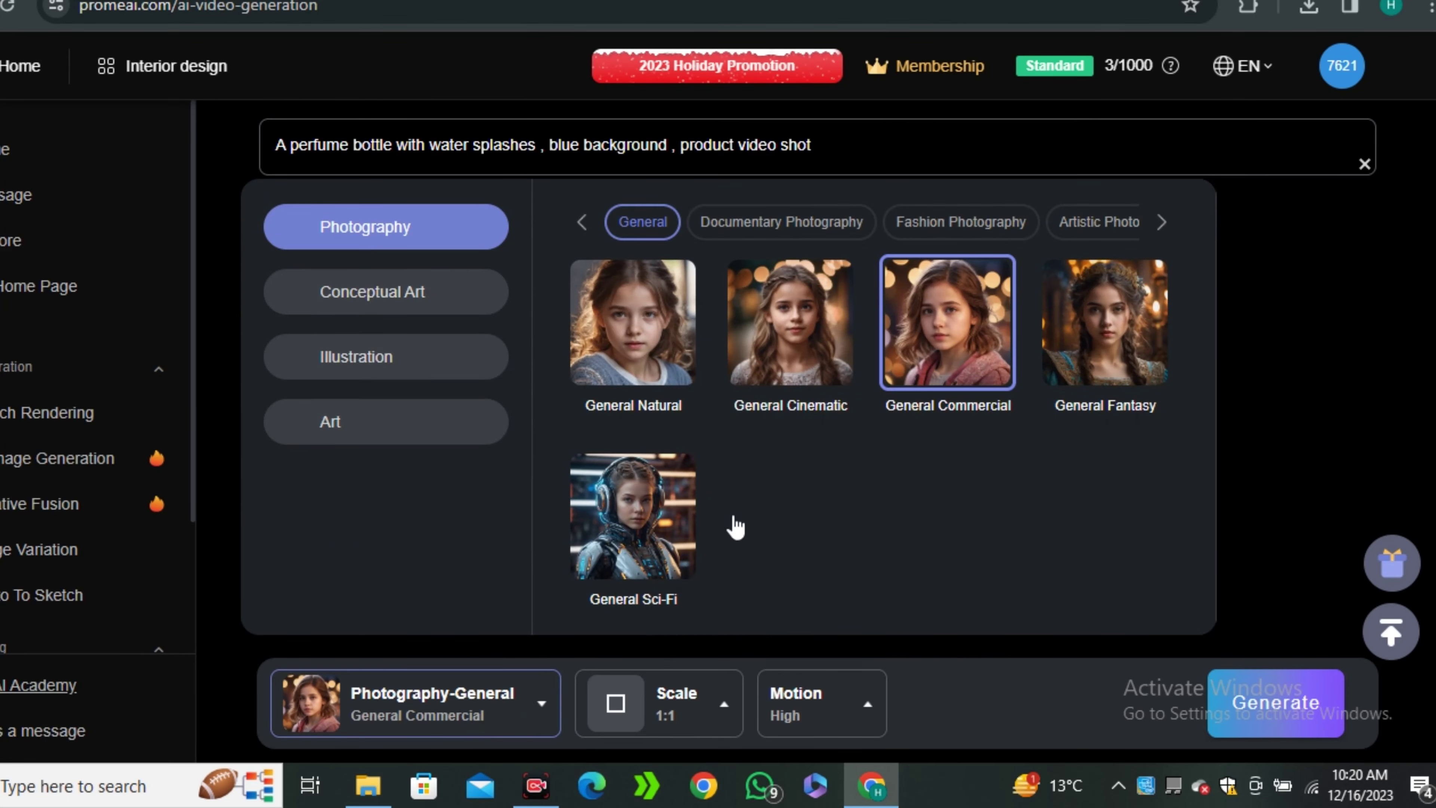
{"action": "left_click", "coordinate": [819, 145]}
{"action": "left_click_drag", "start_coordinate": [819, 145], "coordinate": [271, 144]}
{"action": "key", "text": "ctrl+c"}
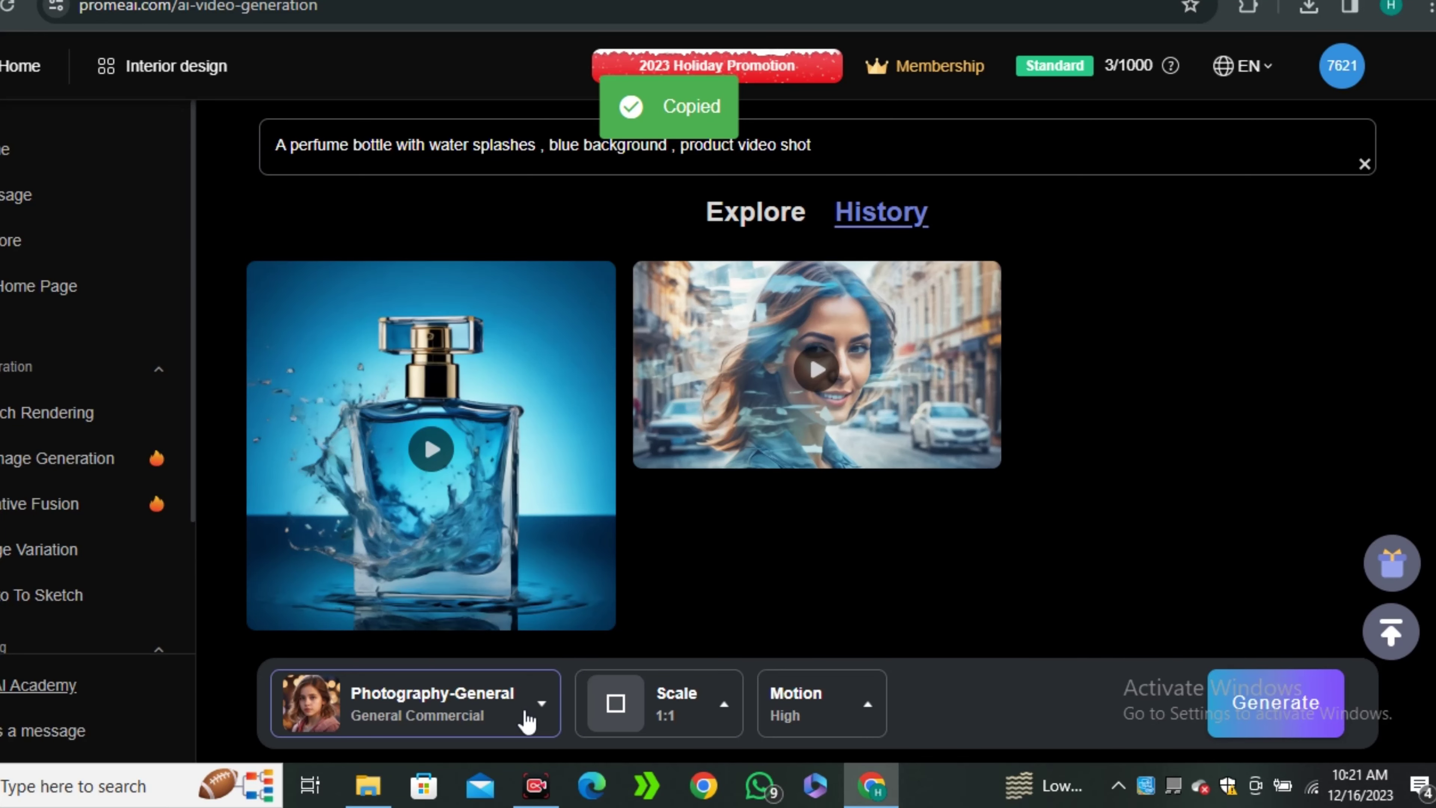
{"action": "left_click", "coordinate": [527, 721]}
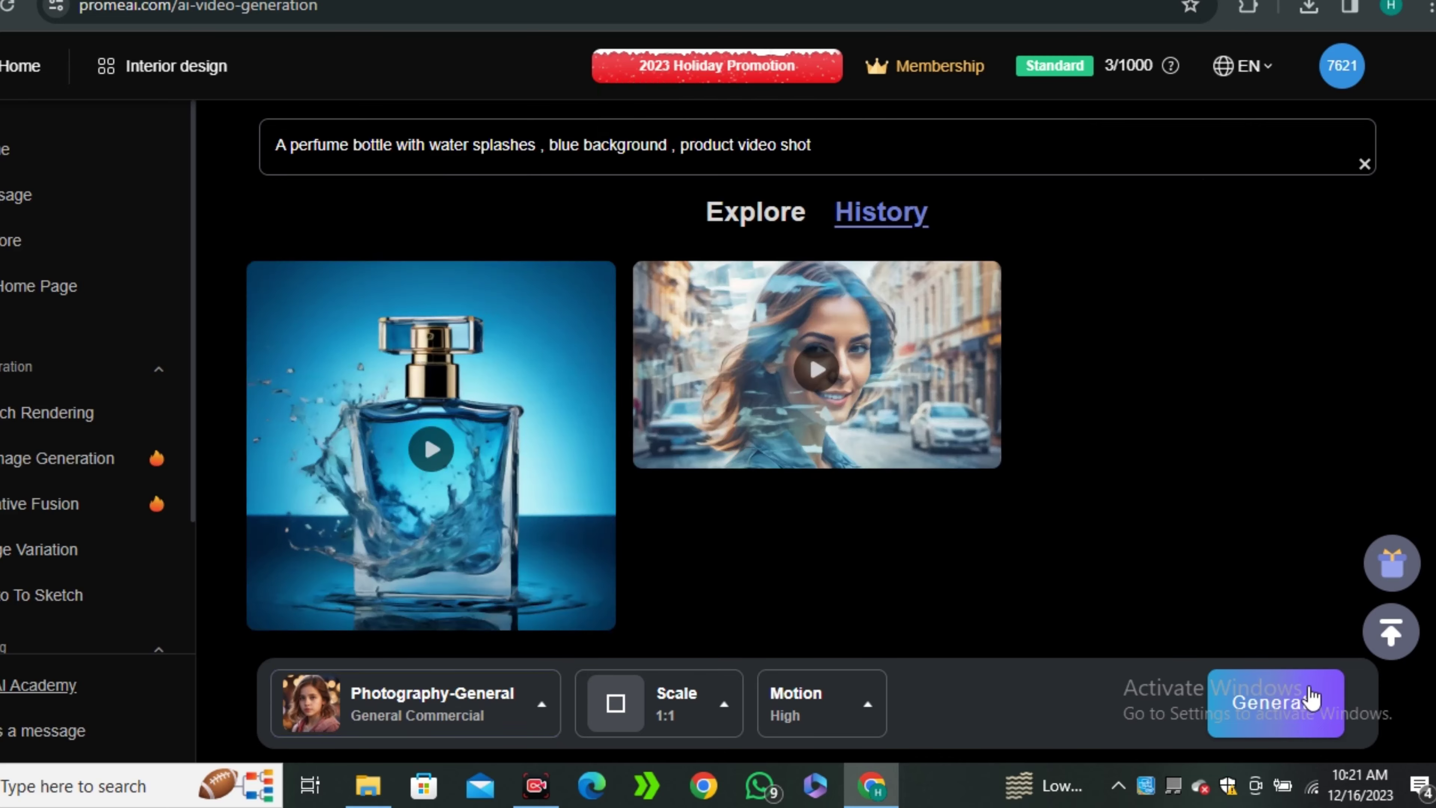
{"action": "left_click", "coordinate": [1291, 730]}
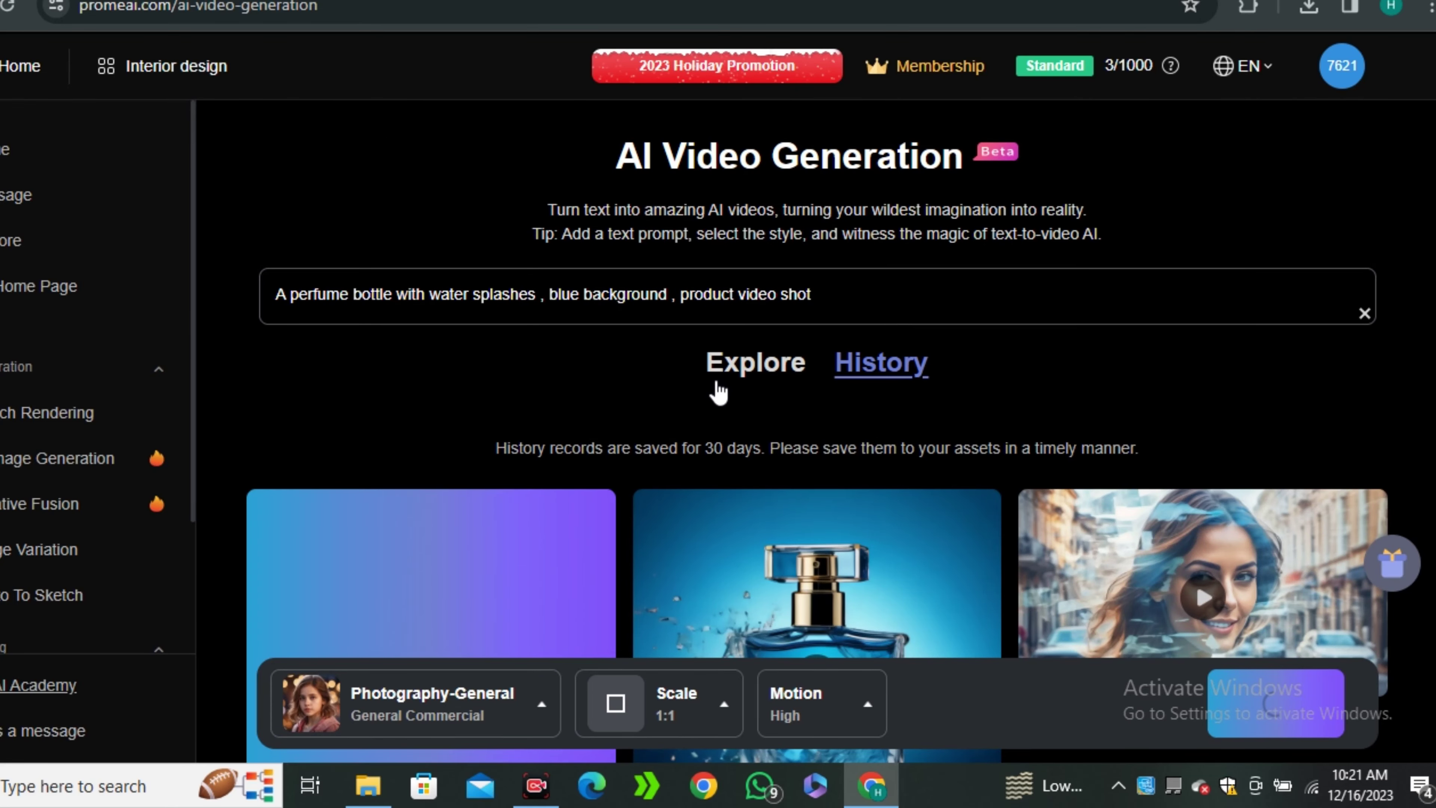
- Let the second perfume clip finish in History, then switch the style to General Cinematic
{"action": "scroll", "coordinate": [683, 399], "scroll_direction": "down", "scroll_amount": 3}
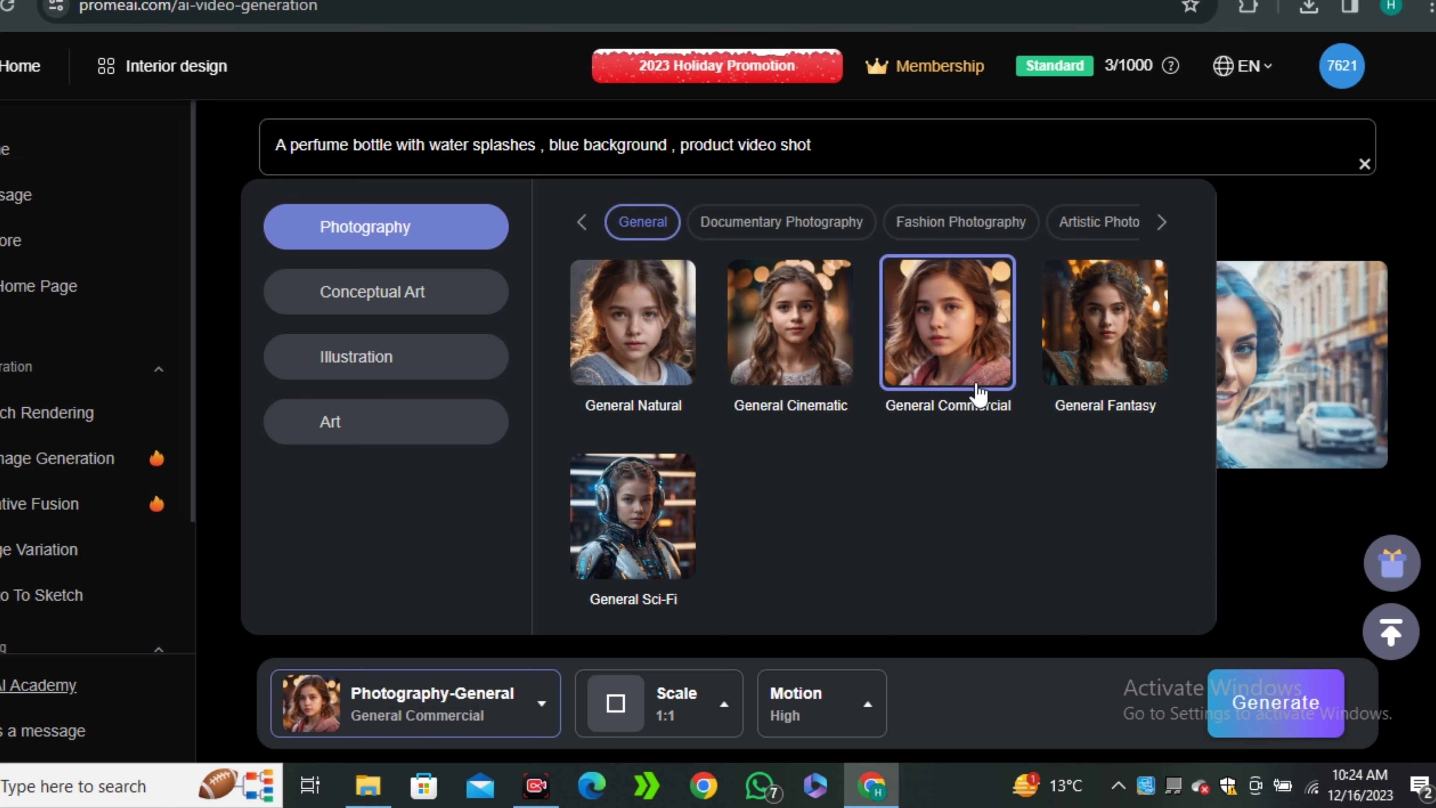
{"action": "left_click", "coordinate": [1233, 580]}
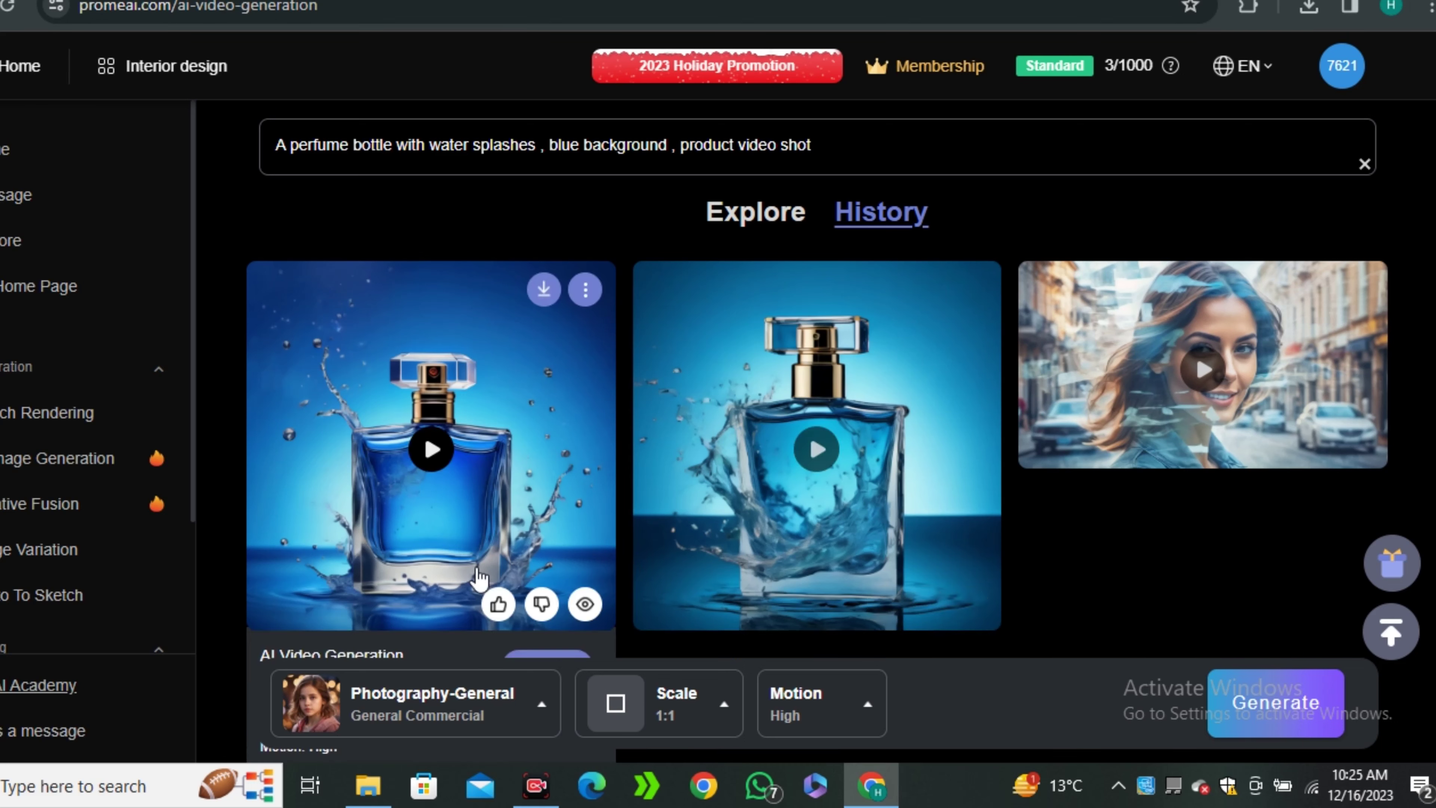
{"action": "left_click", "coordinate": [546, 700]}
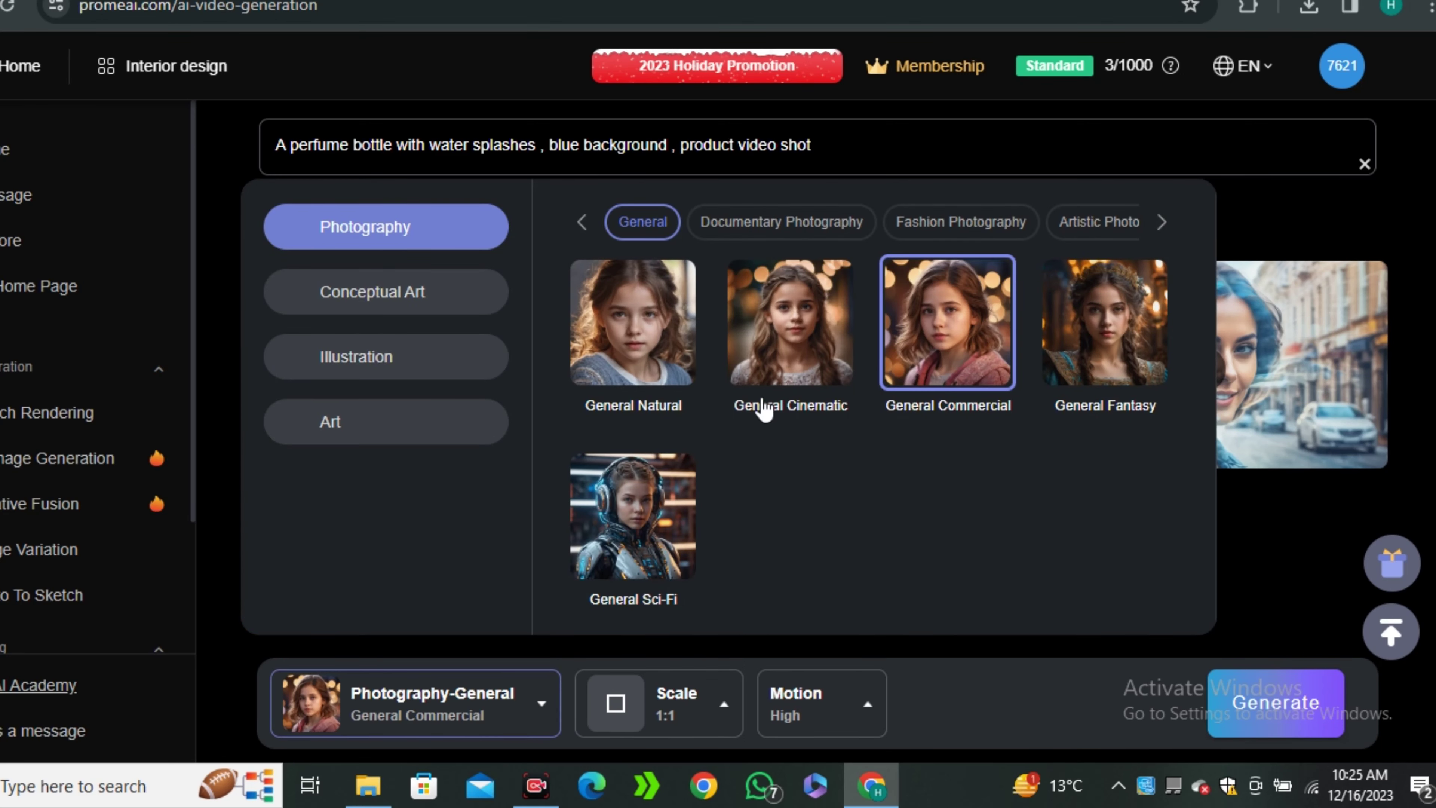
{"action": "left_click", "coordinate": [814, 380]}
- Replace the perfume prompt with one describing a young German woman on a city street
{"action": "left_click_drag", "start_coordinate": [932, 189], "coordinate": [45, 204]}
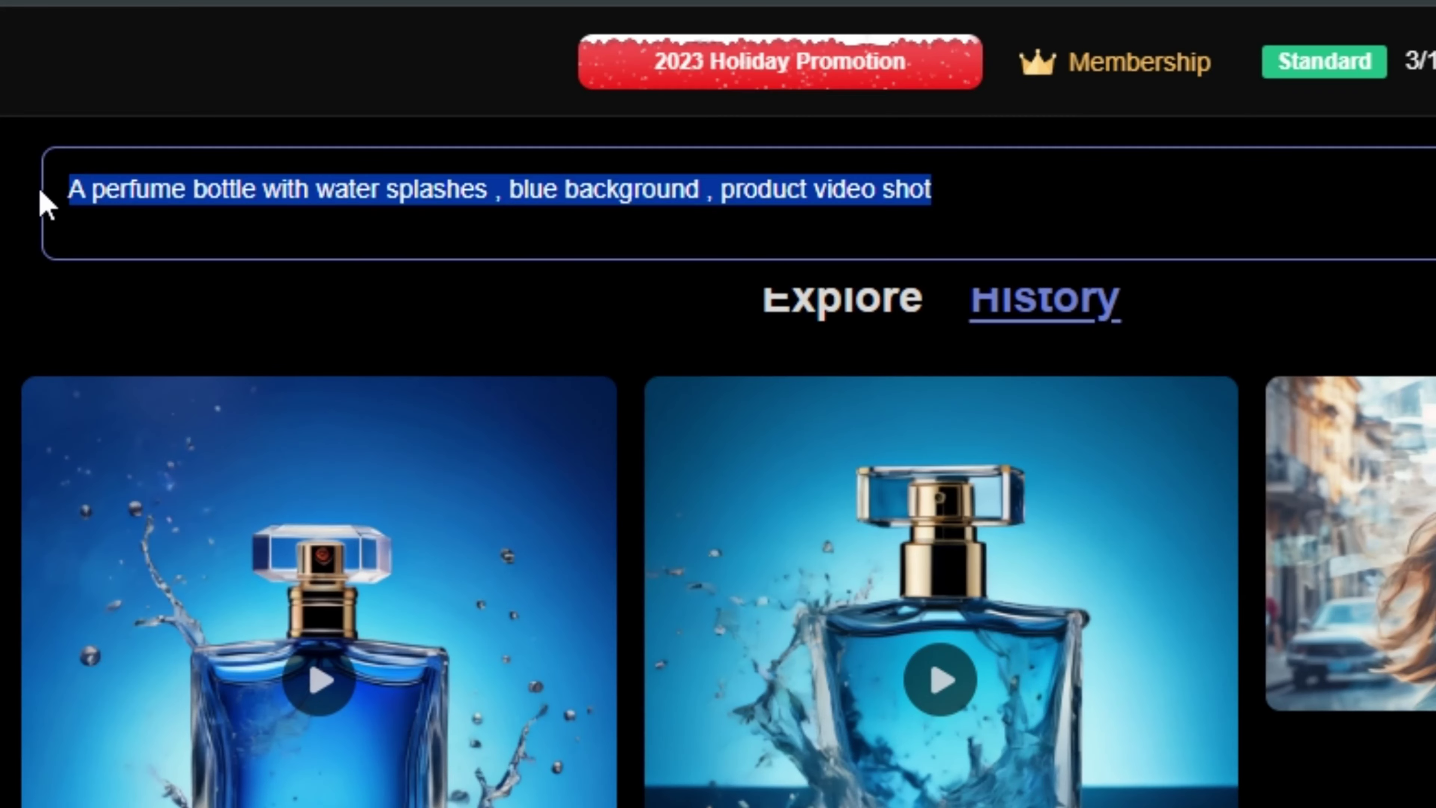
{"action": "key", "text": "BackSpace"}
{"action": "type", "text": "A"}
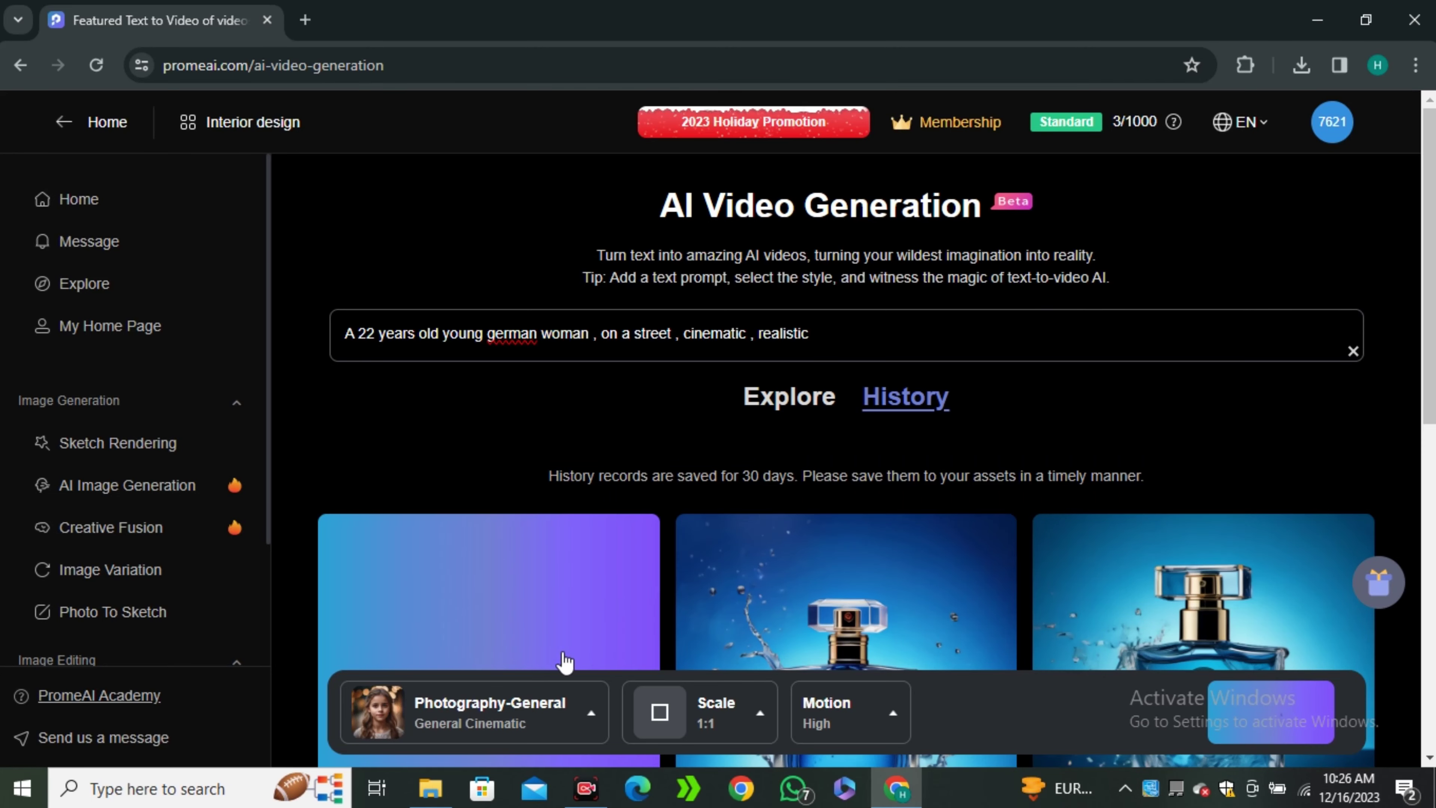
{"action": "scroll", "coordinate": [586, 438], "scroll_direction": "down", "scroll_amount": 2}
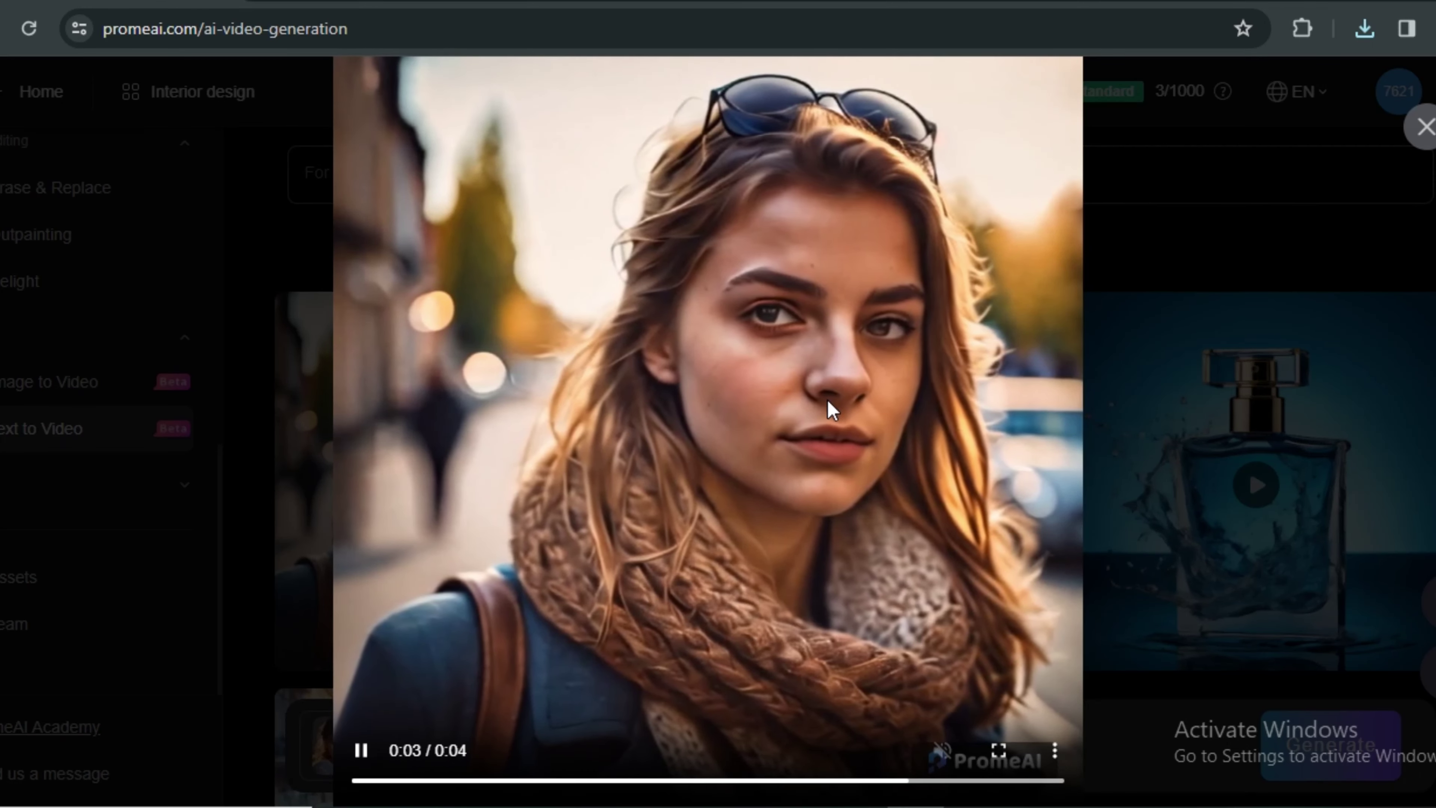
- Pick Artistic Photography 07 and type a prompt for a woman with blue-toned forest double exposure
{"action": "left_click", "coordinate": [1148, 256]}
{"action": "left_click", "coordinate": [561, 748]}
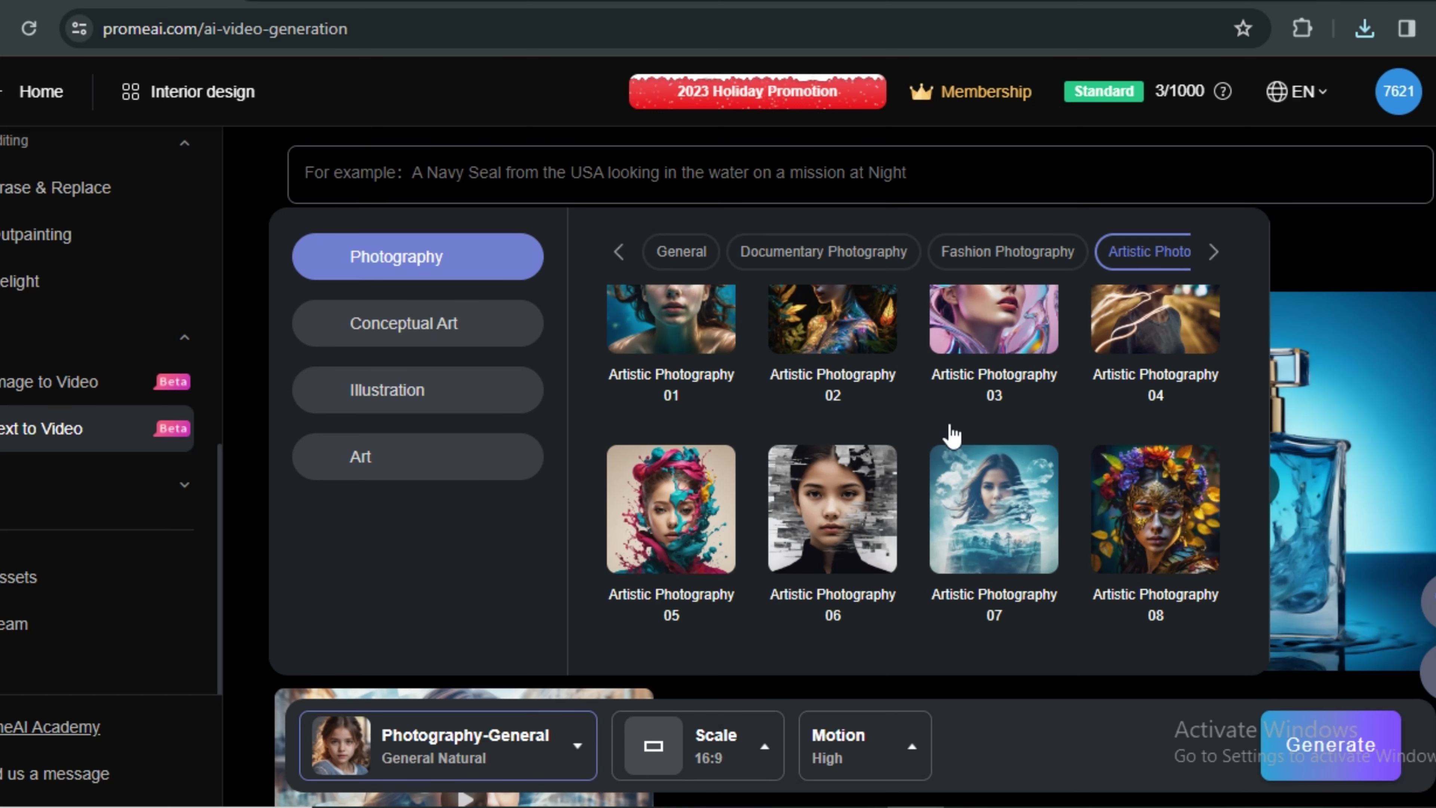
{"action": "scroll", "coordinate": [848, 438], "scroll_direction": "up", "scroll_amount": 5}
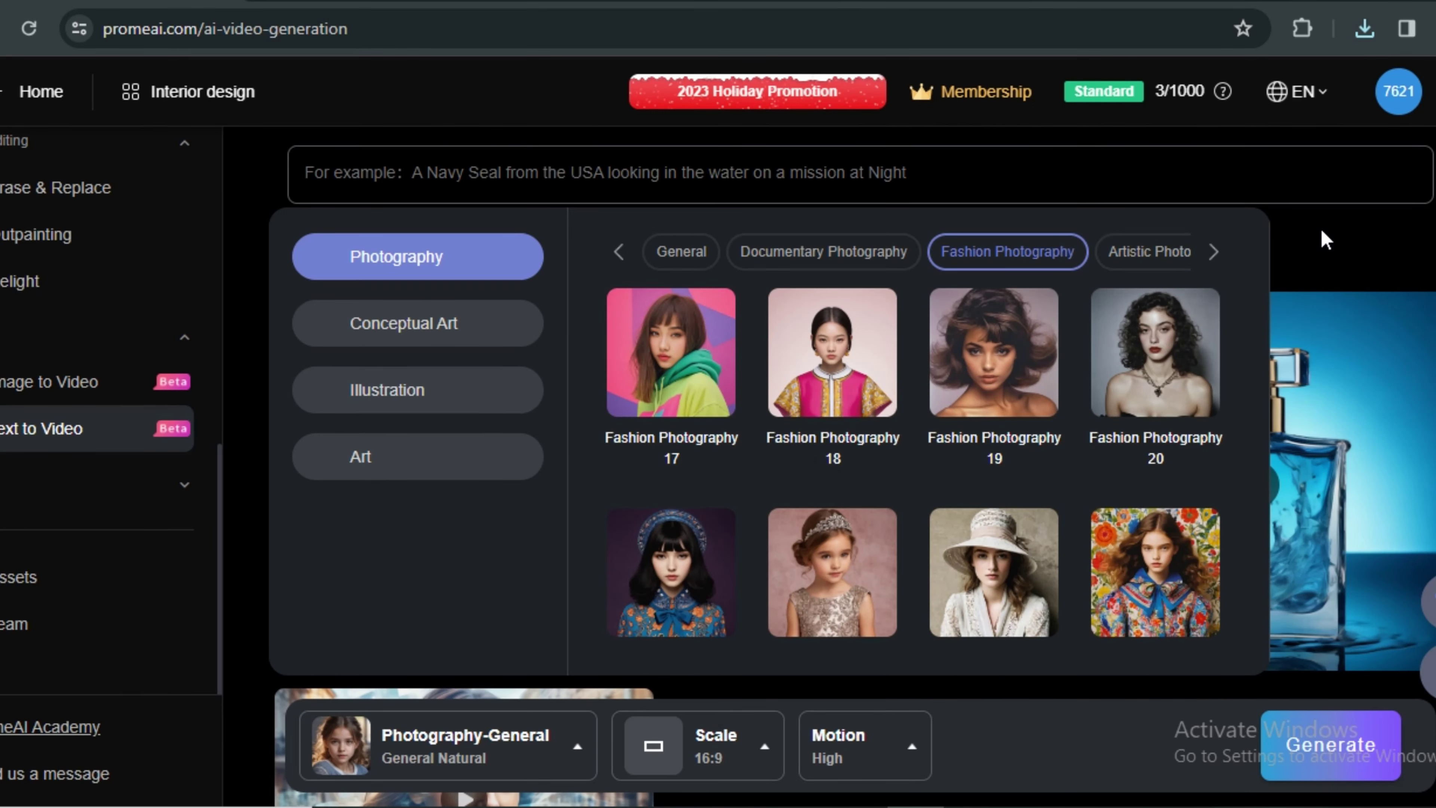
{"action": "left_click", "coordinate": [1323, 240]}
{"action": "left_click", "coordinate": [504, 772]}
{"action": "scroll", "coordinate": [1090, 273], "scroll_direction": "up", "scroll_amount": 10}
{"action": "scroll", "coordinate": [1145, 263], "scroll_direction": "down", "scroll_amount": 8}
{"action": "left_click", "coordinate": [1145, 257]}
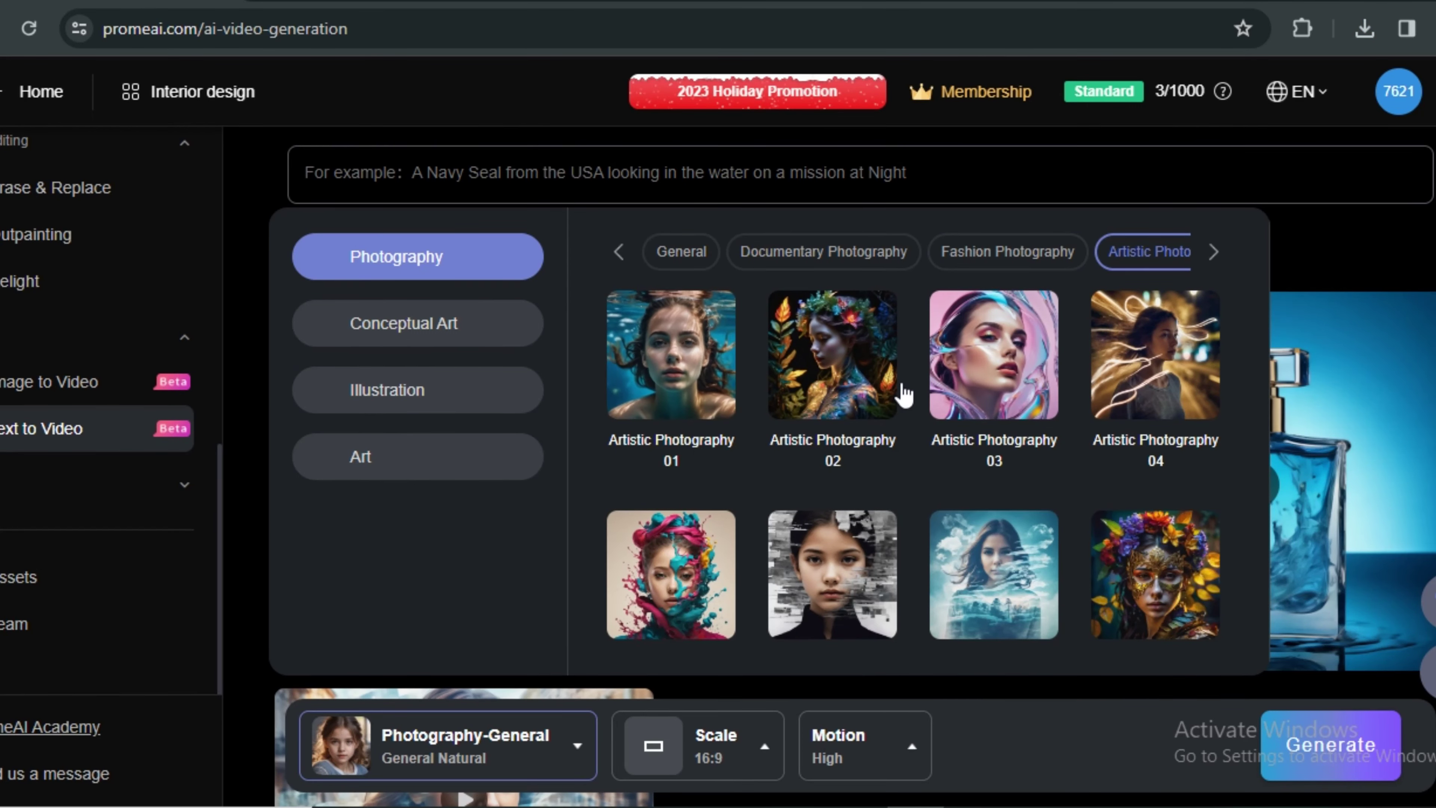
{"action": "scroll", "coordinate": [952, 529], "scroll_direction": "down", "scroll_amount": 2}
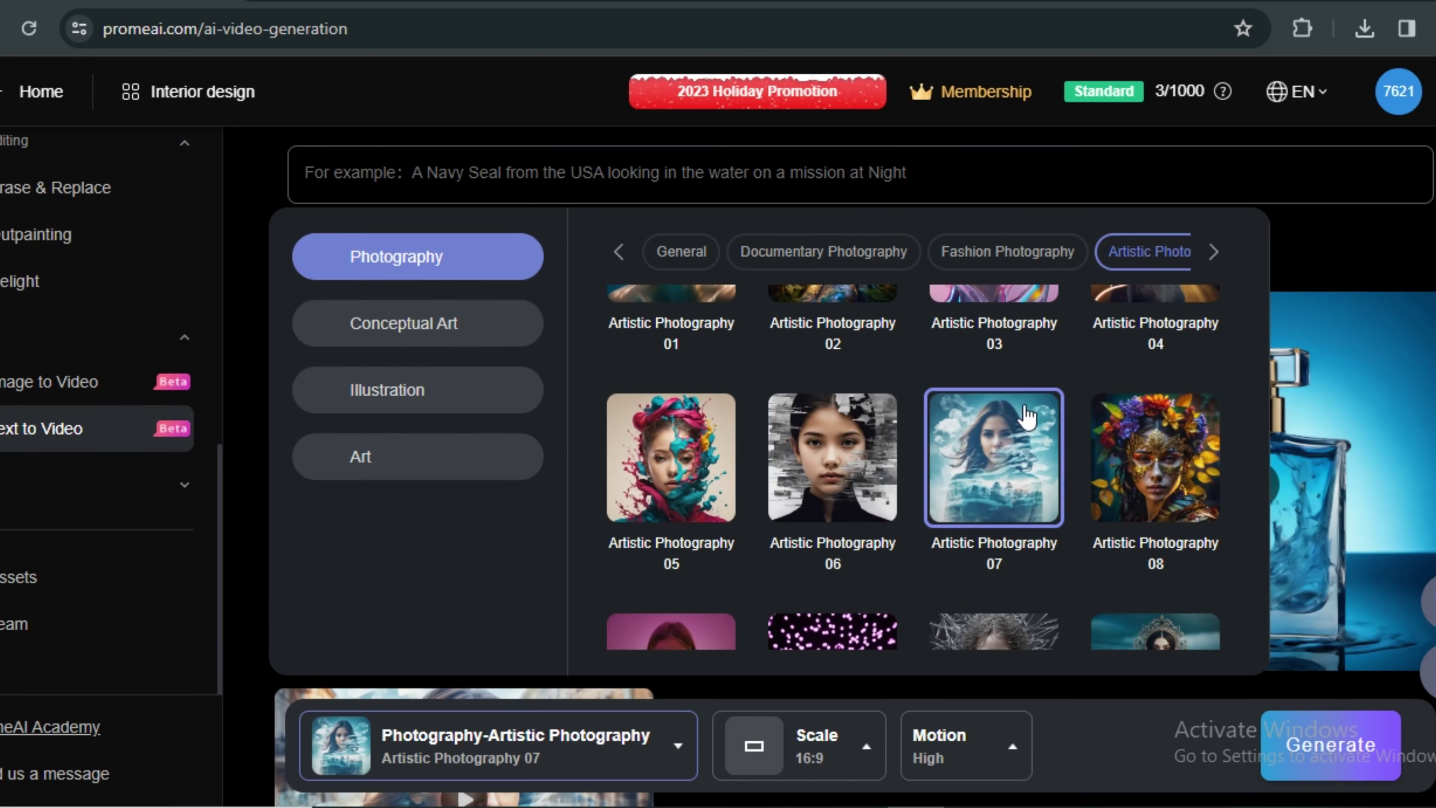
{"action": "left_click", "coordinate": [339, 19]}
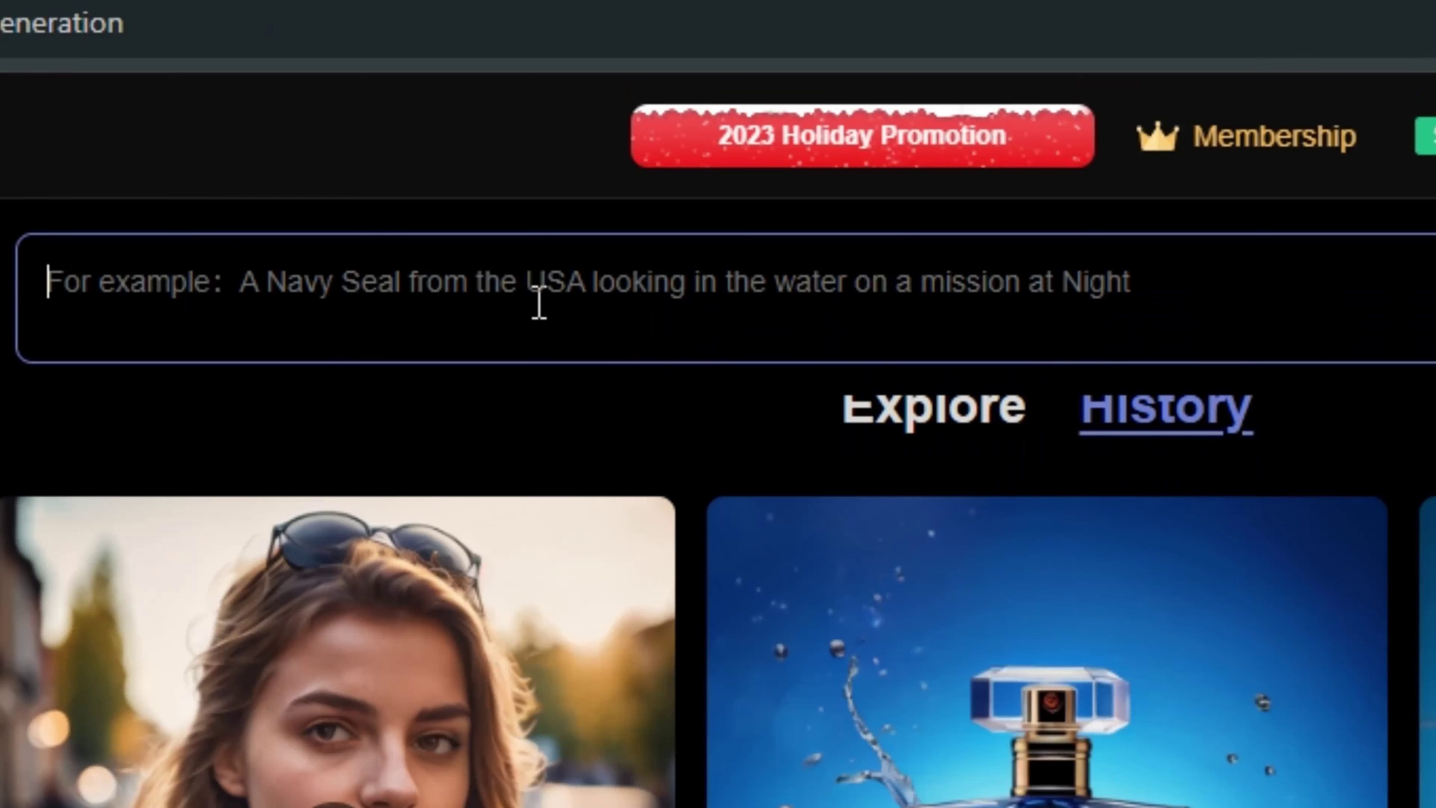
{"action": "type", "text": "A beautiful woman with double exposure of a forest , blue tones , artistic"}
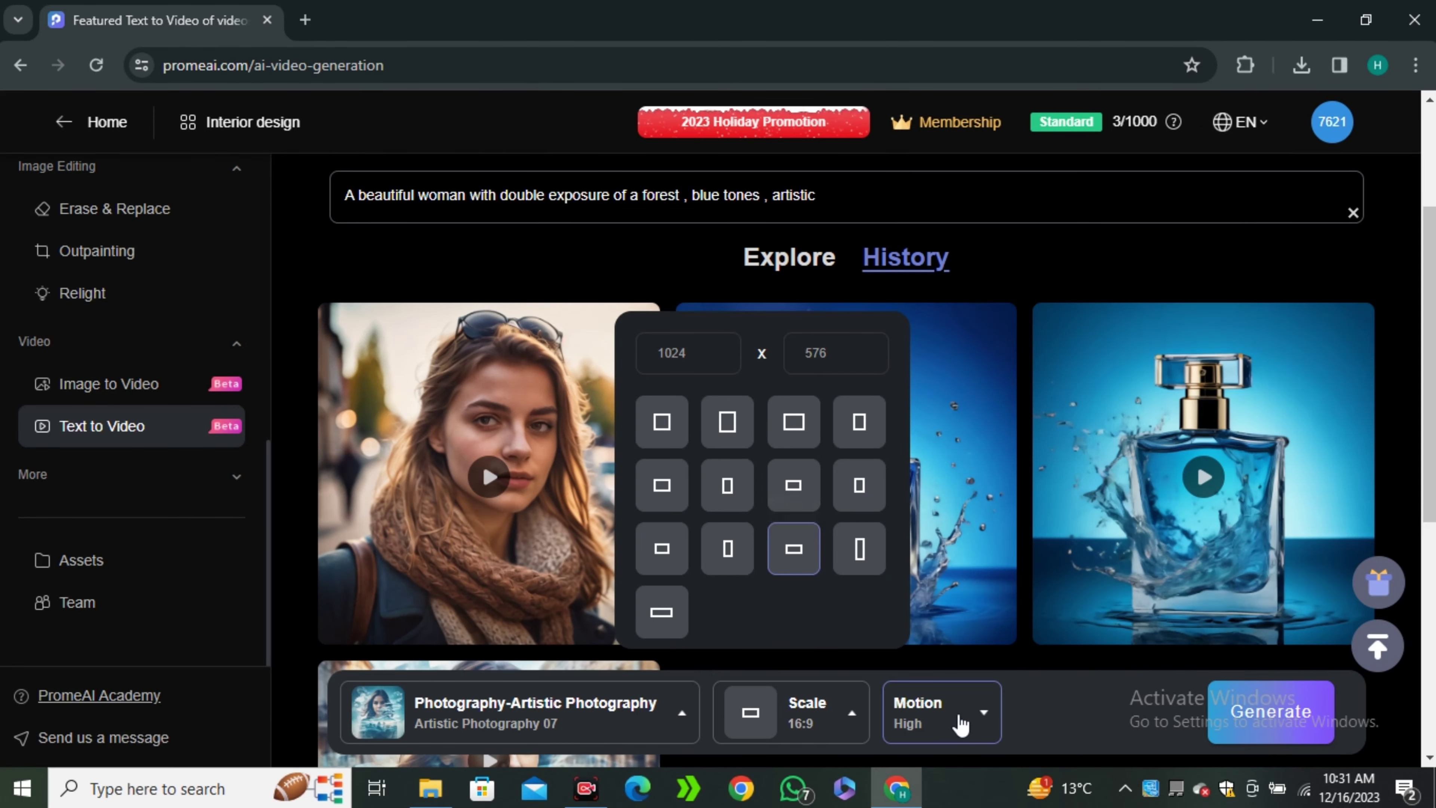
- Generate the forest double-exposure woman video and watch it
{"action": "left_click", "coordinate": [959, 724]}
{"action": "left_click", "coordinate": [1220, 717]}
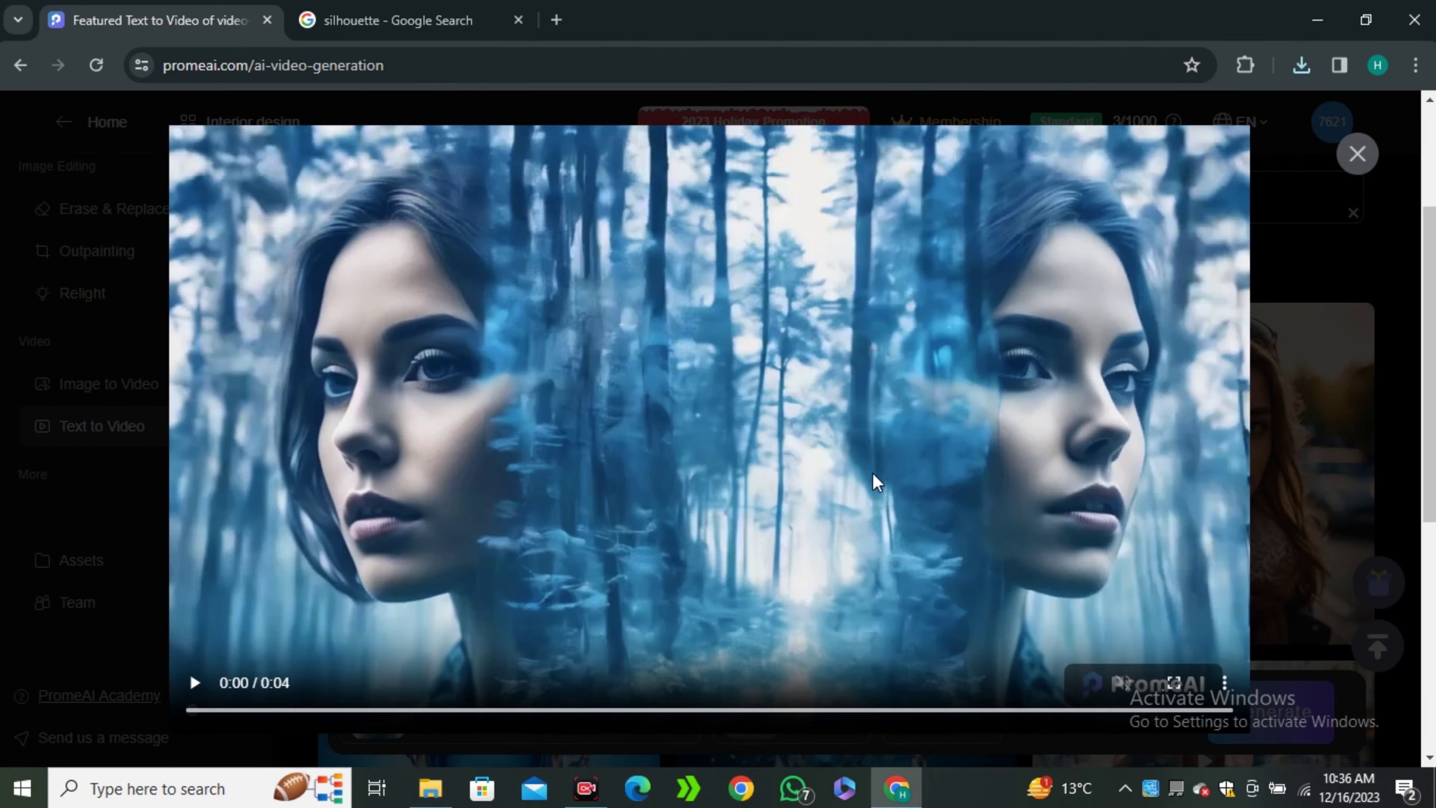
{"action": "left_click", "coordinate": [876, 481]}
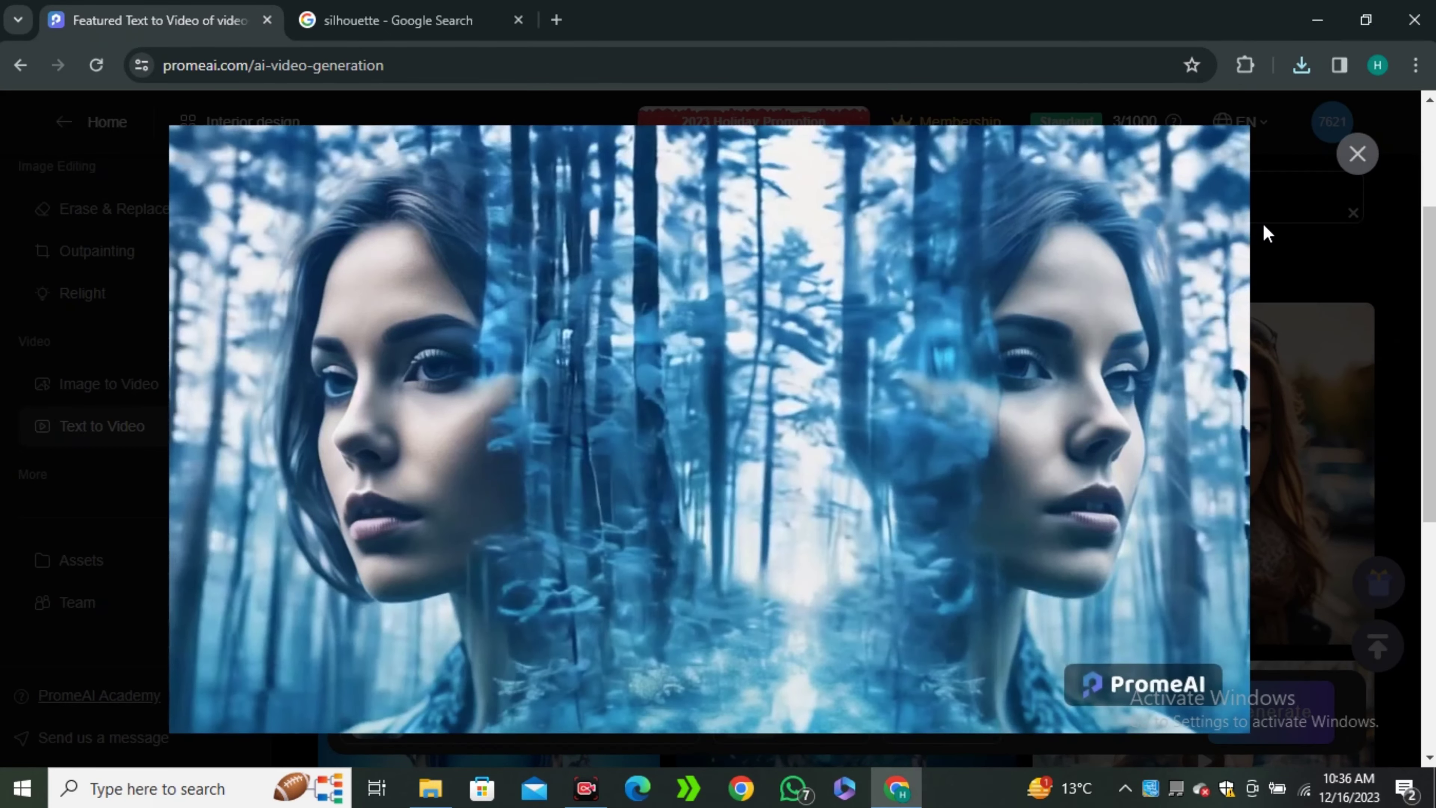
{"action": "left_click", "coordinate": [1266, 233]}
- Generate a forest-silhouette woman variant in the Artistic Photography 04 style
{"action": "scroll", "coordinate": [1025, 439], "scroll_direction": "down", "scroll_amount": 5}
{"action": "left_click", "coordinate": [565, 727]}
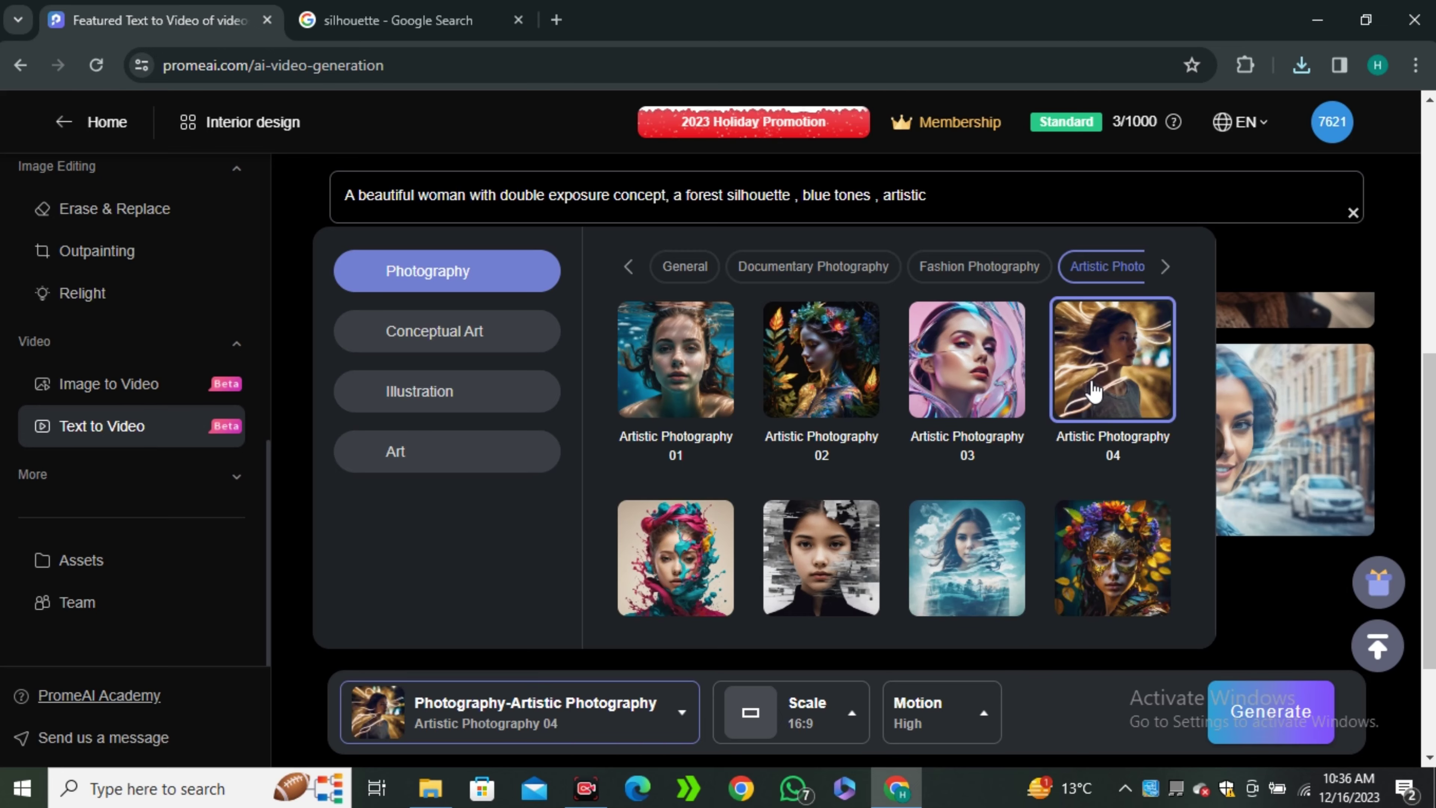
{"action": "left_click", "coordinate": [1303, 247]}
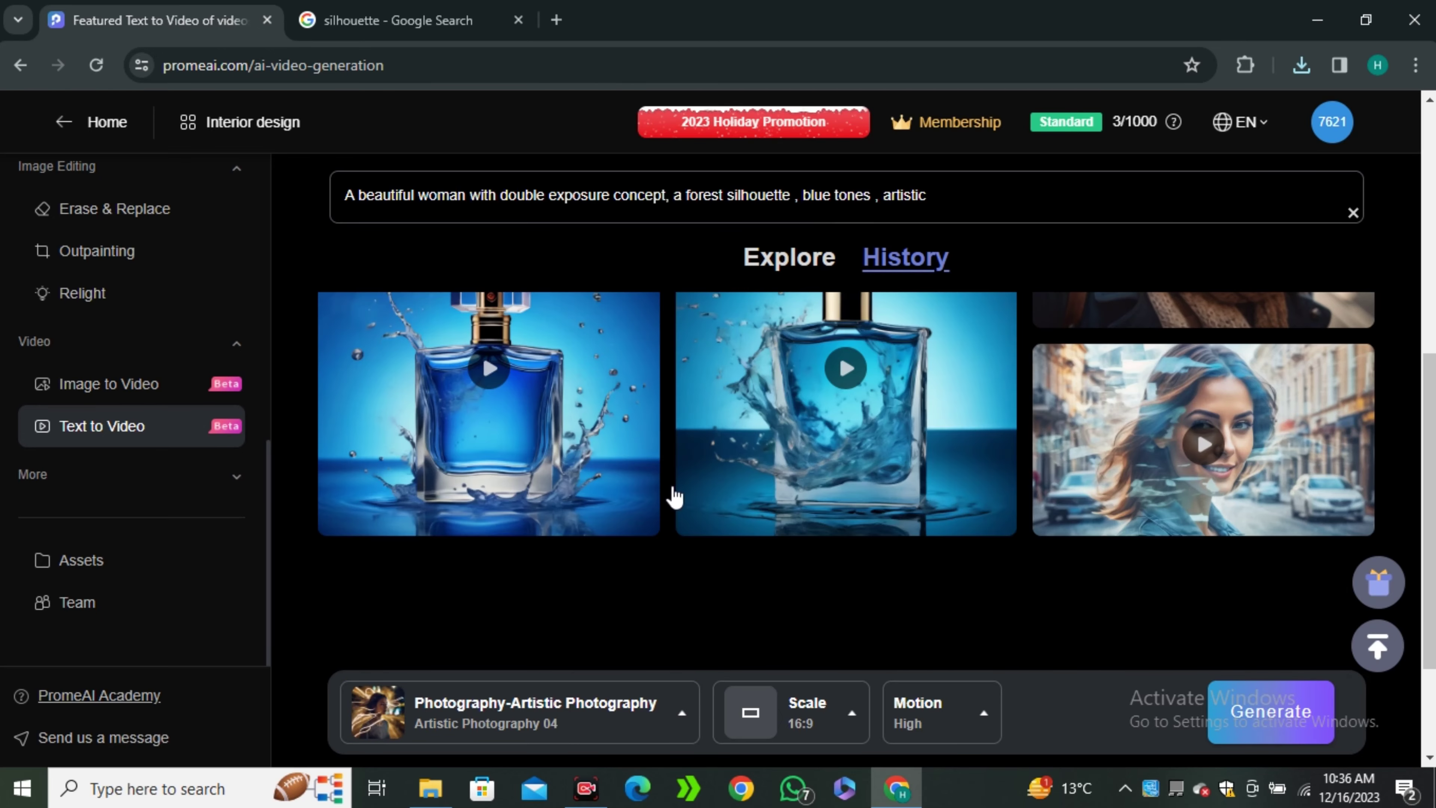
{"action": "left_click", "coordinate": [1281, 729]}
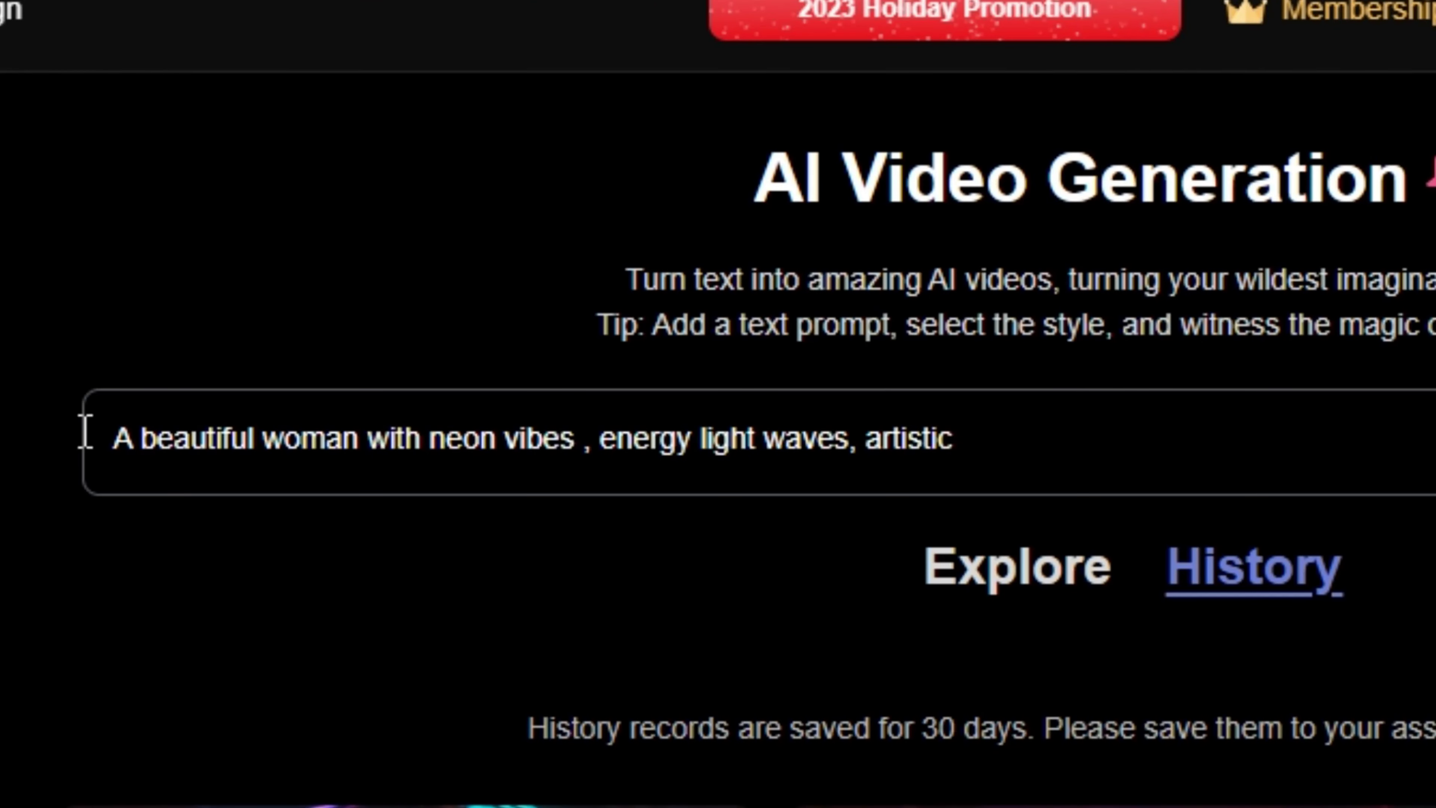
- Select the neon-vibes prompt, deselect it, and close the neon woman video preview
{"action": "left_click_drag", "start_coordinate": [85, 433], "coordinate": [241, 430]}
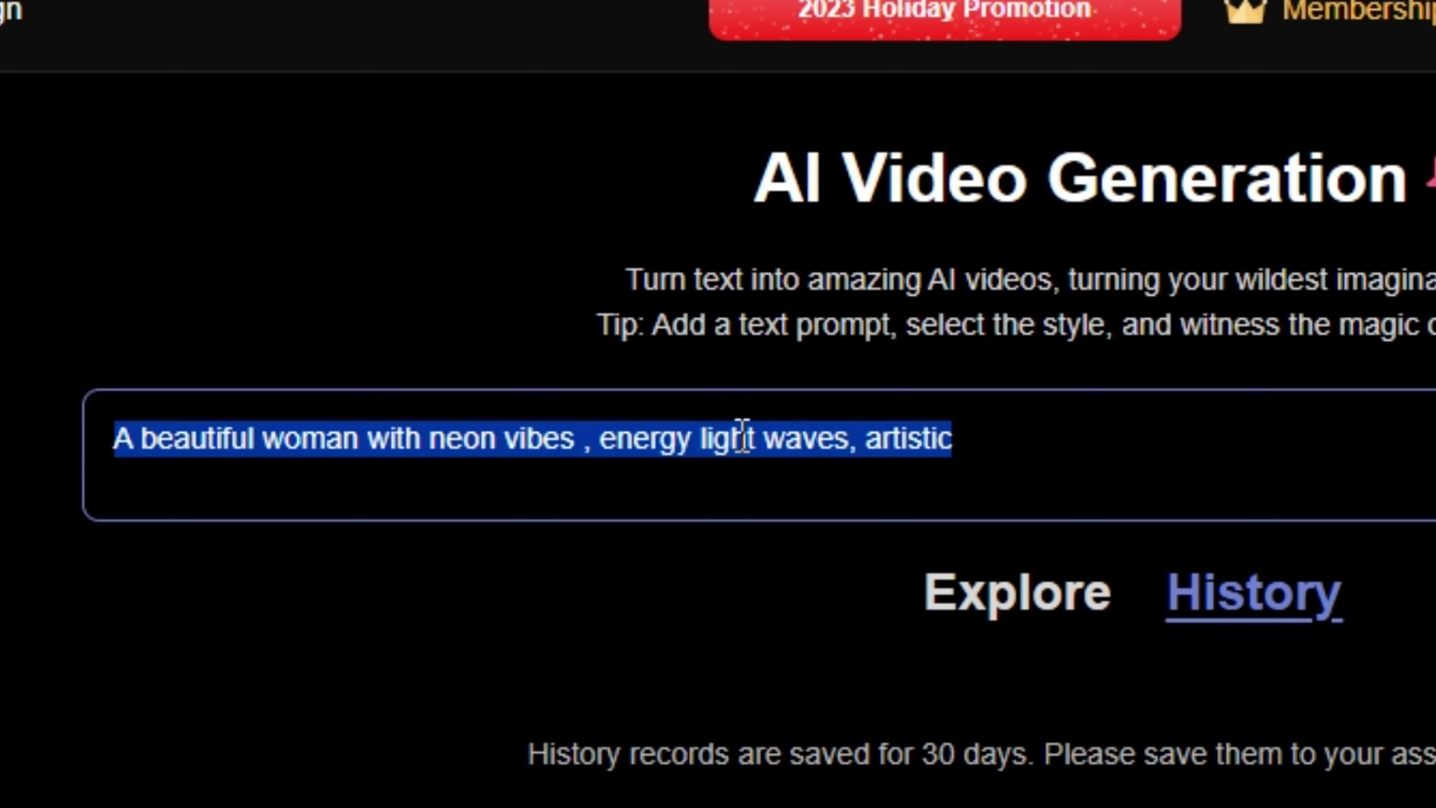
{"action": "left_click", "coordinate": [1093, 440]}
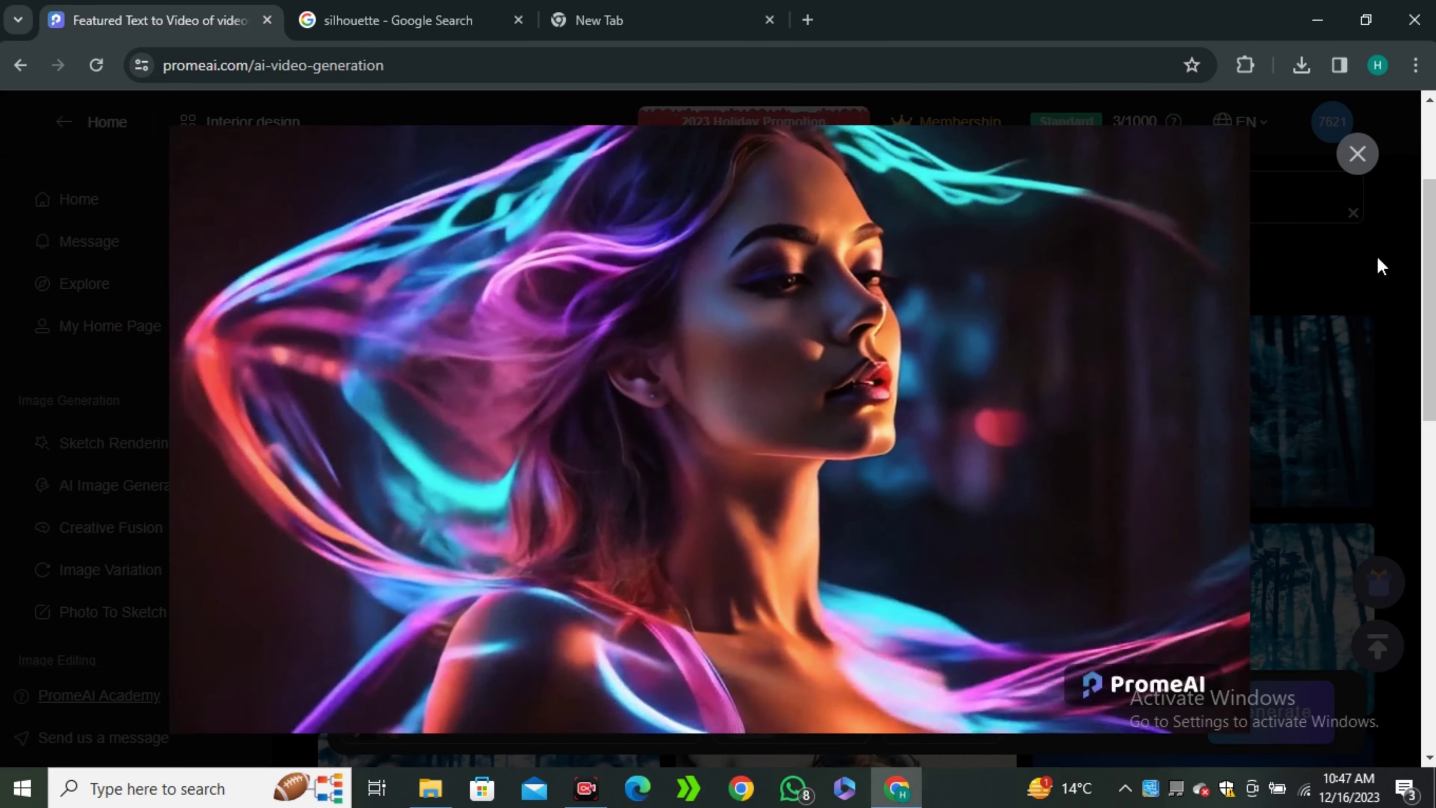
{"action": "left_click", "coordinate": [1380, 266]}
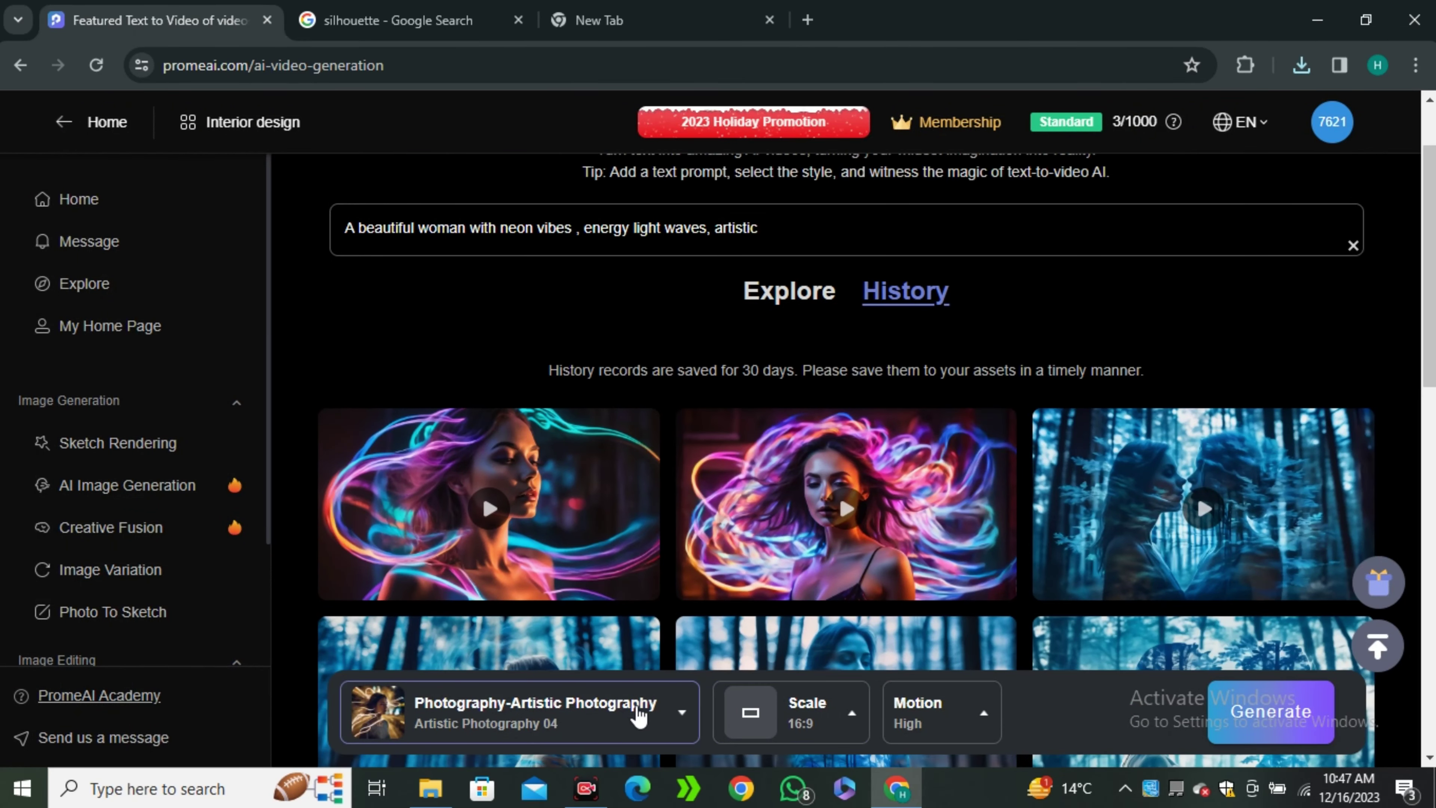
- Browse the Conceptual Art style presets through Fantasy and Sci-Fi to Oil color
{"action": "left_click", "coordinate": [633, 711]}
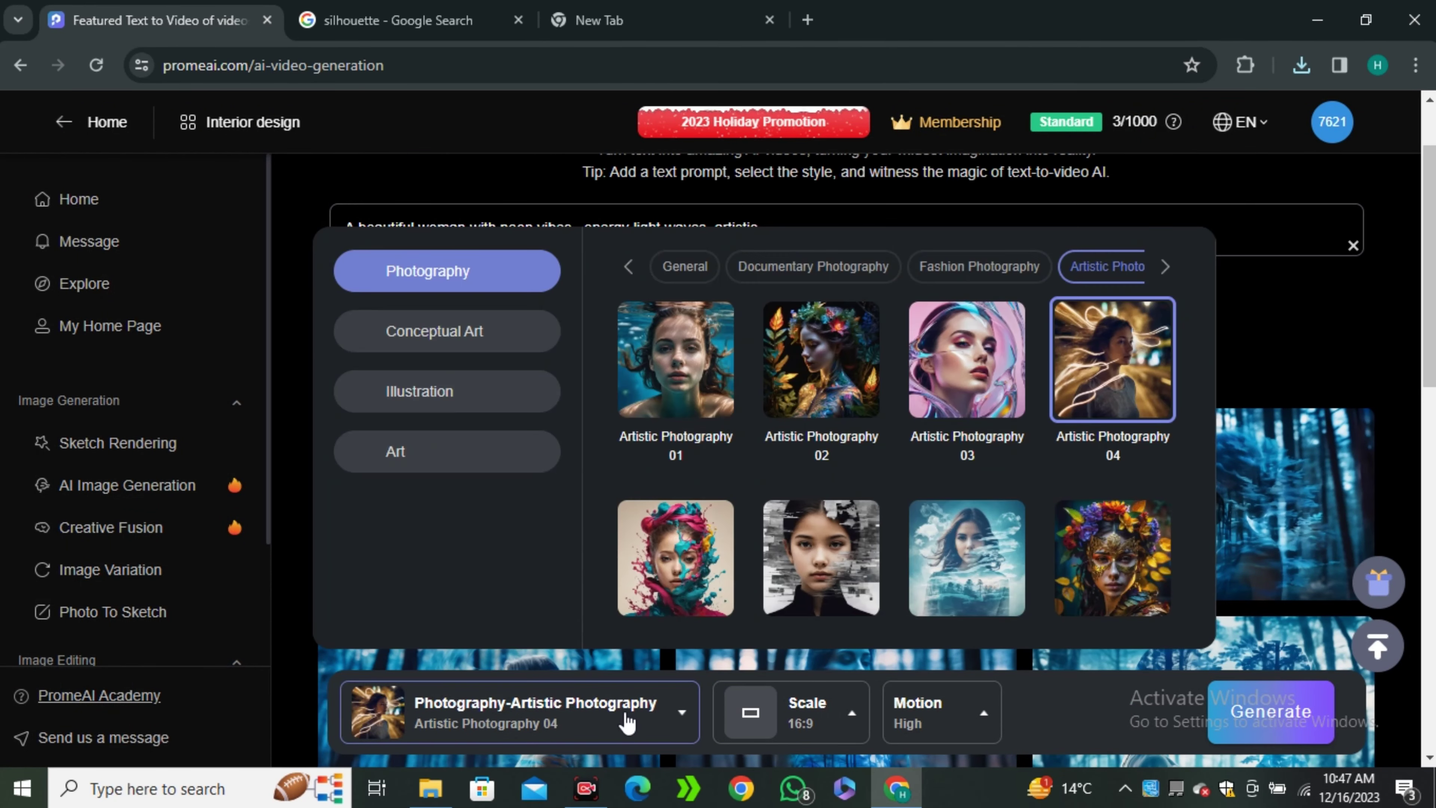
{"action": "left_click", "coordinate": [425, 339]}
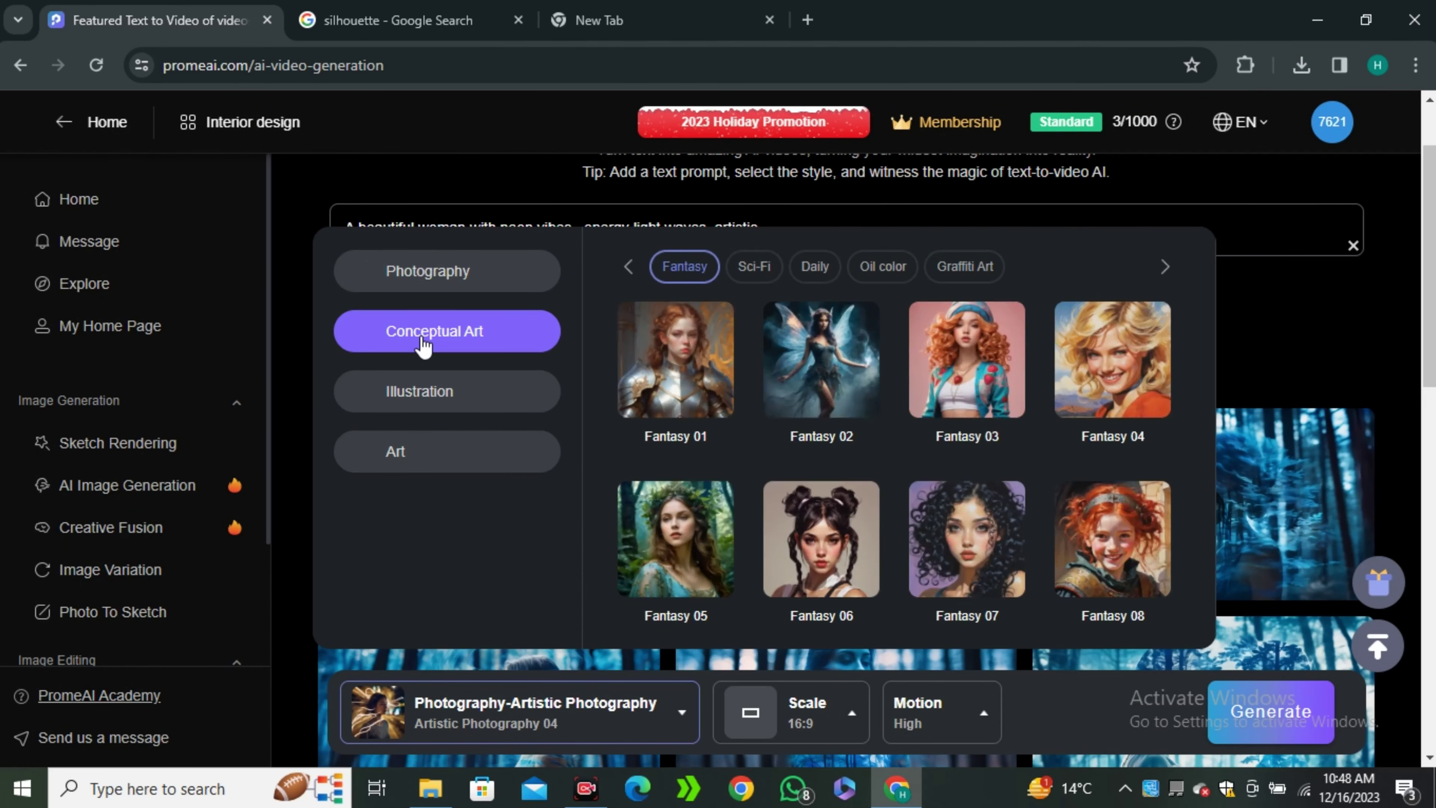
{"action": "scroll", "coordinate": [762, 513], "scroll_direction": "down", "scroll_amount": 3}
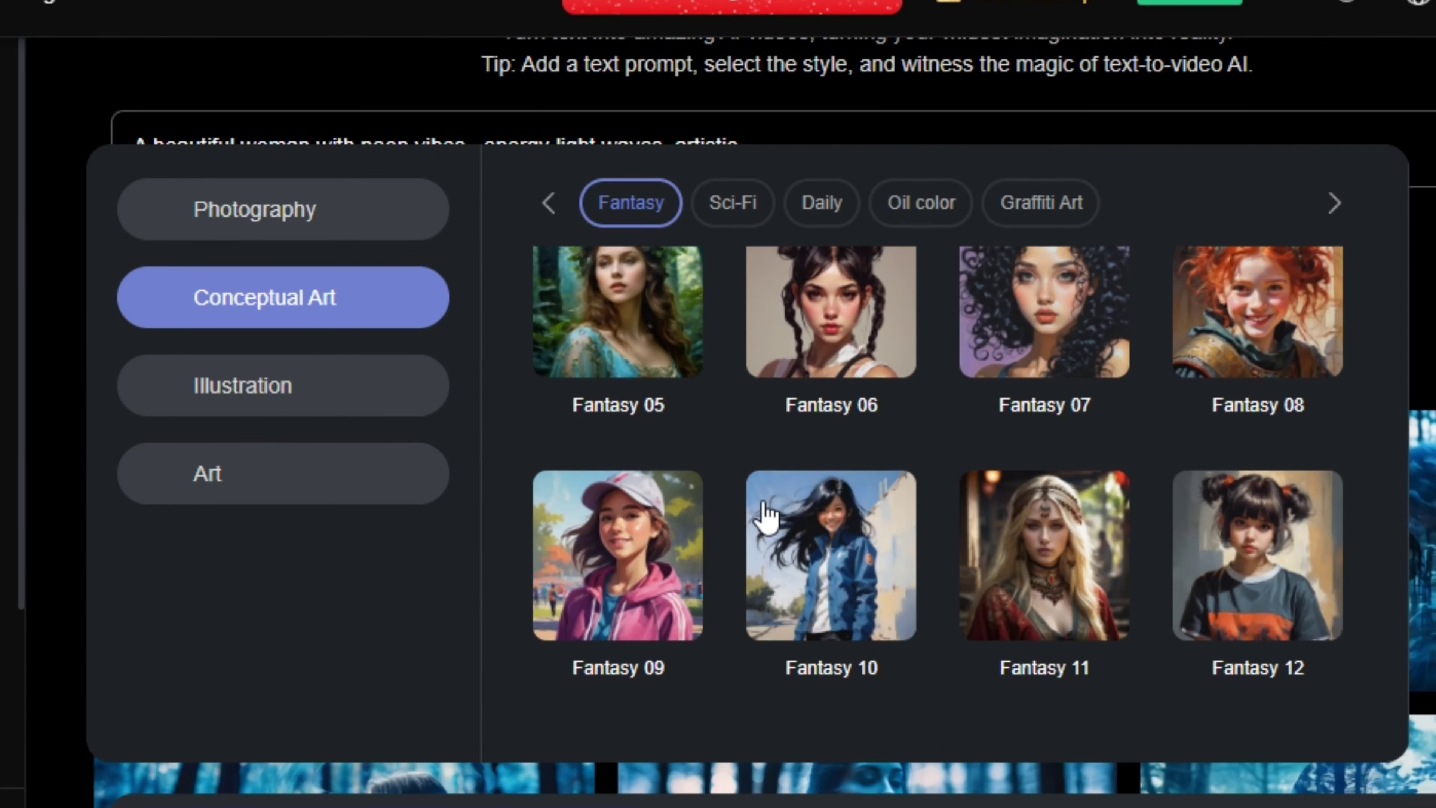
{"action": "scroll", "coordinate": [924, 552], "scroll_direction": "down", "scroll_amount": 10}
{"action": "scroll", "coordinate": [924, 553], "scroll_direction": "down", "scroll_amount": 5}
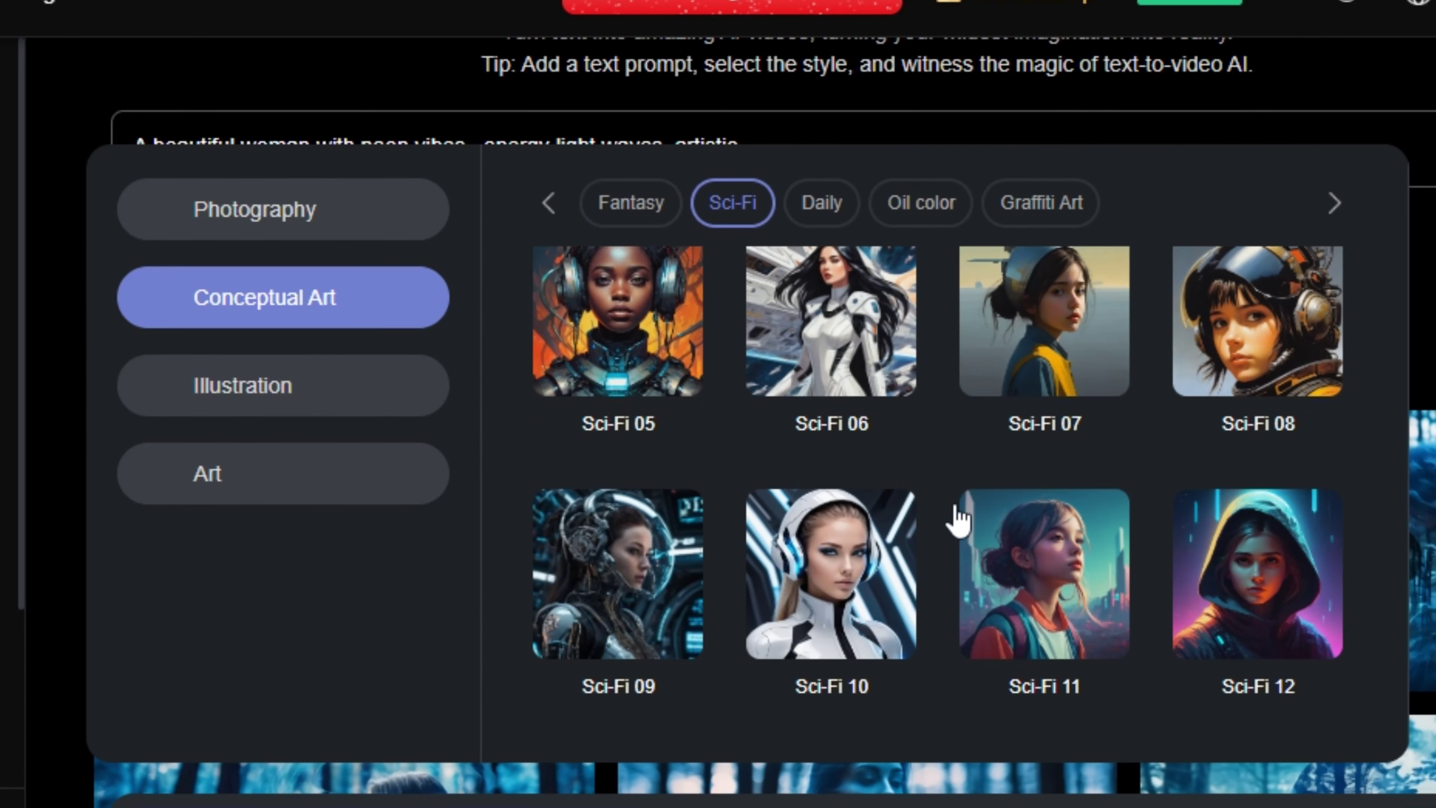
{"action": "left_click", "coordinate": [1022, 205]}
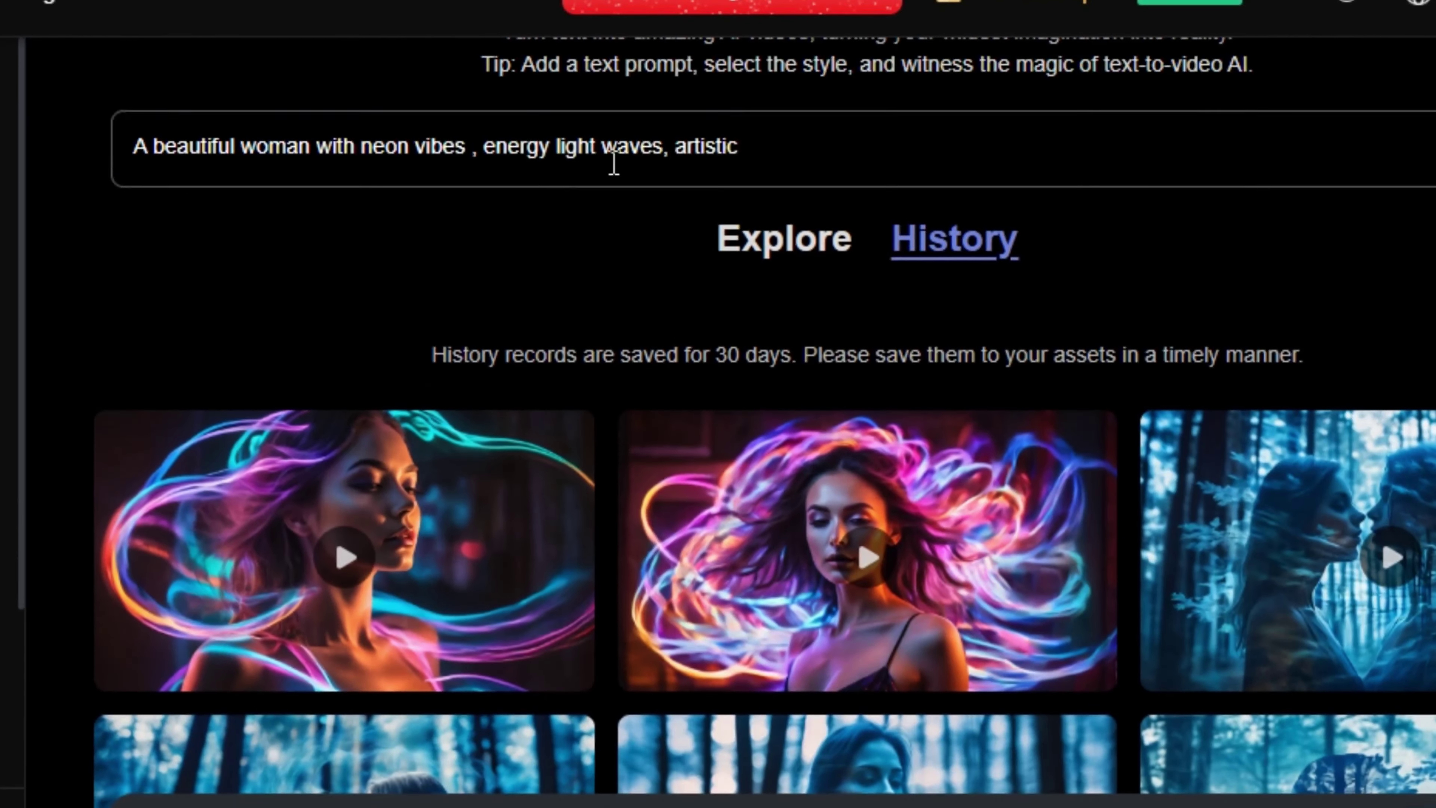
- Replace the prompt with 'A African child , sad , graffiti art on wall' and generate the video
{"action": "left_click_drag", "start_coordinate": [792, 150], "coordinate": [67, 160]}
{"action": "type", "text": "A African child , sad ,"}
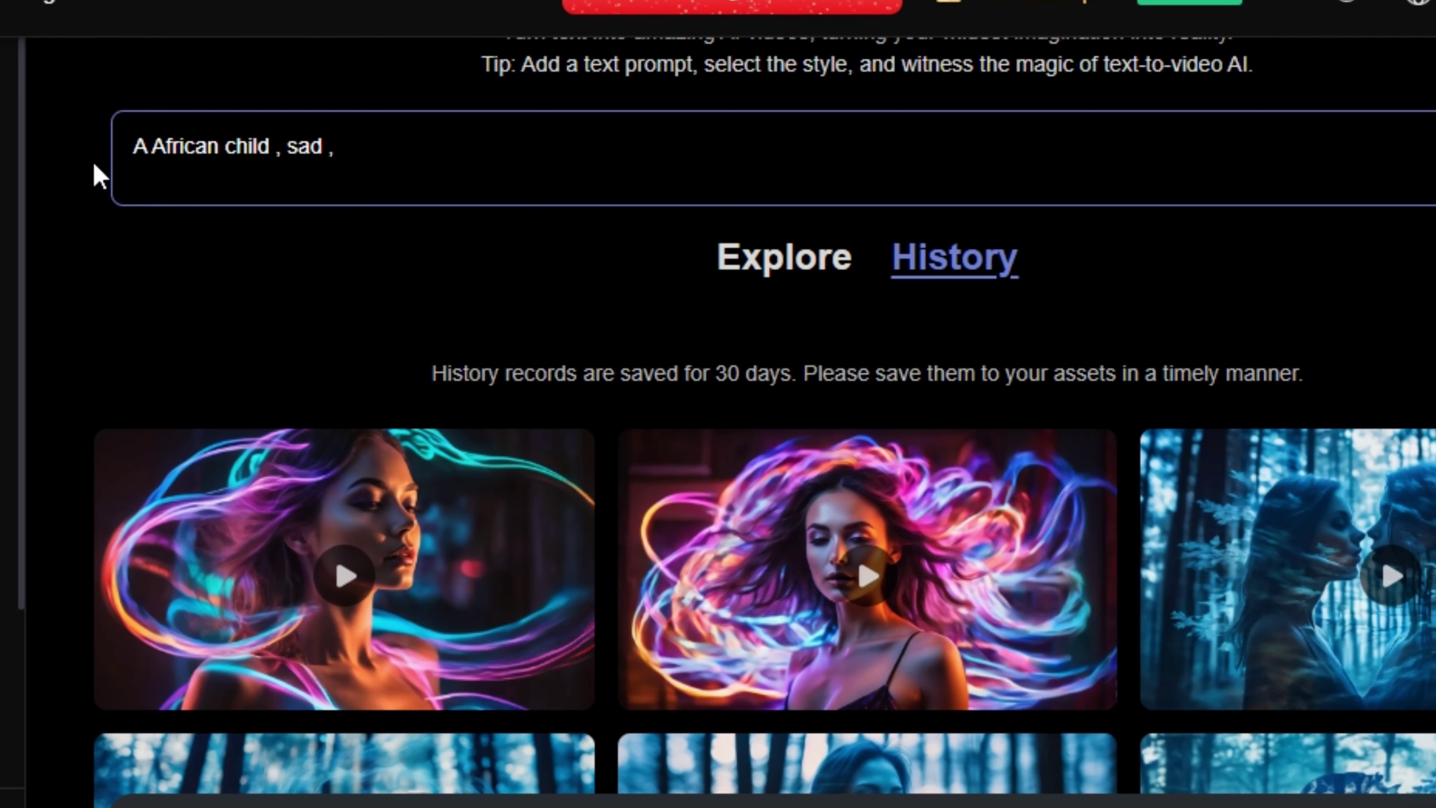
{"action": "type", "text": " graffiti art on wall"}
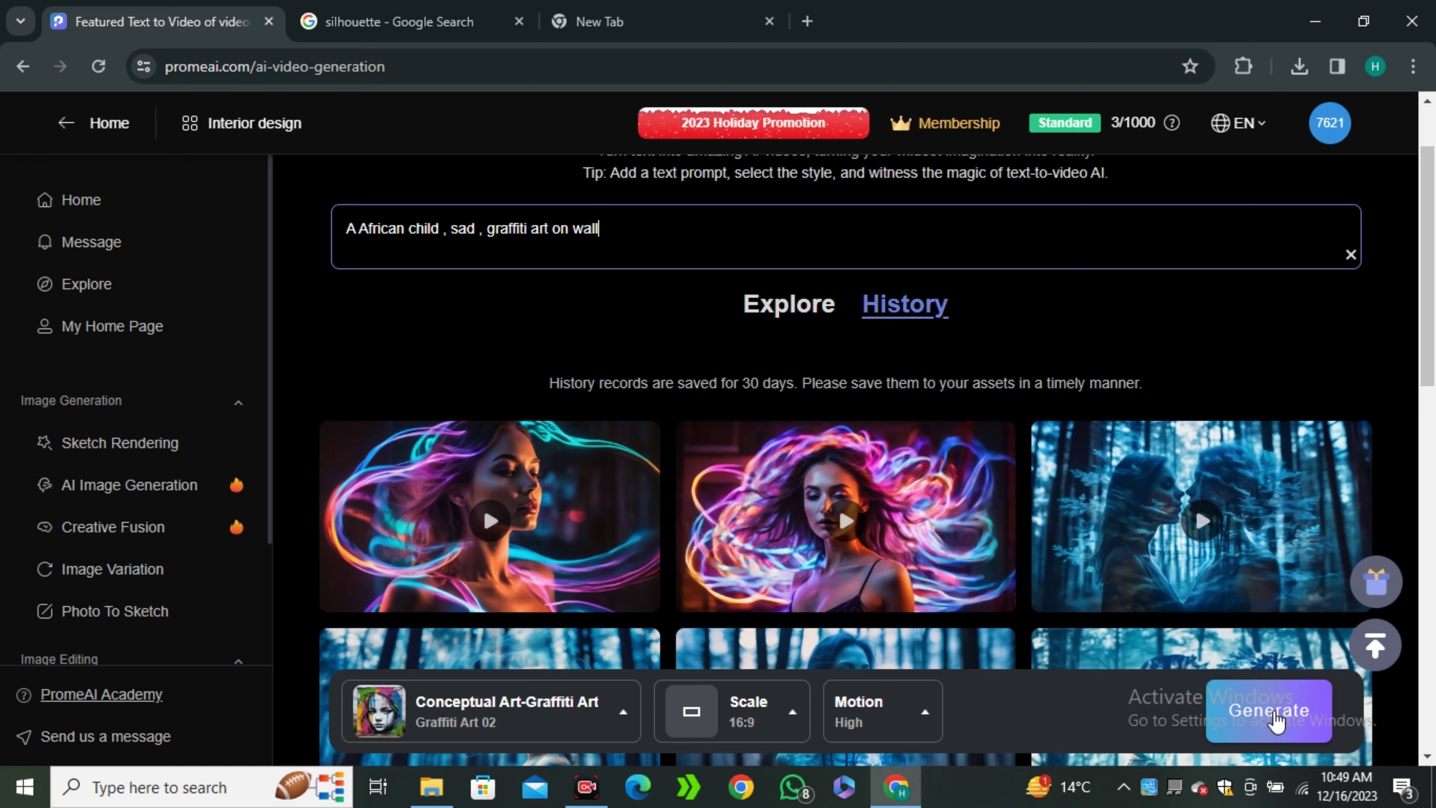
{"action": "left_click", "coordinate": [1274, 721]}
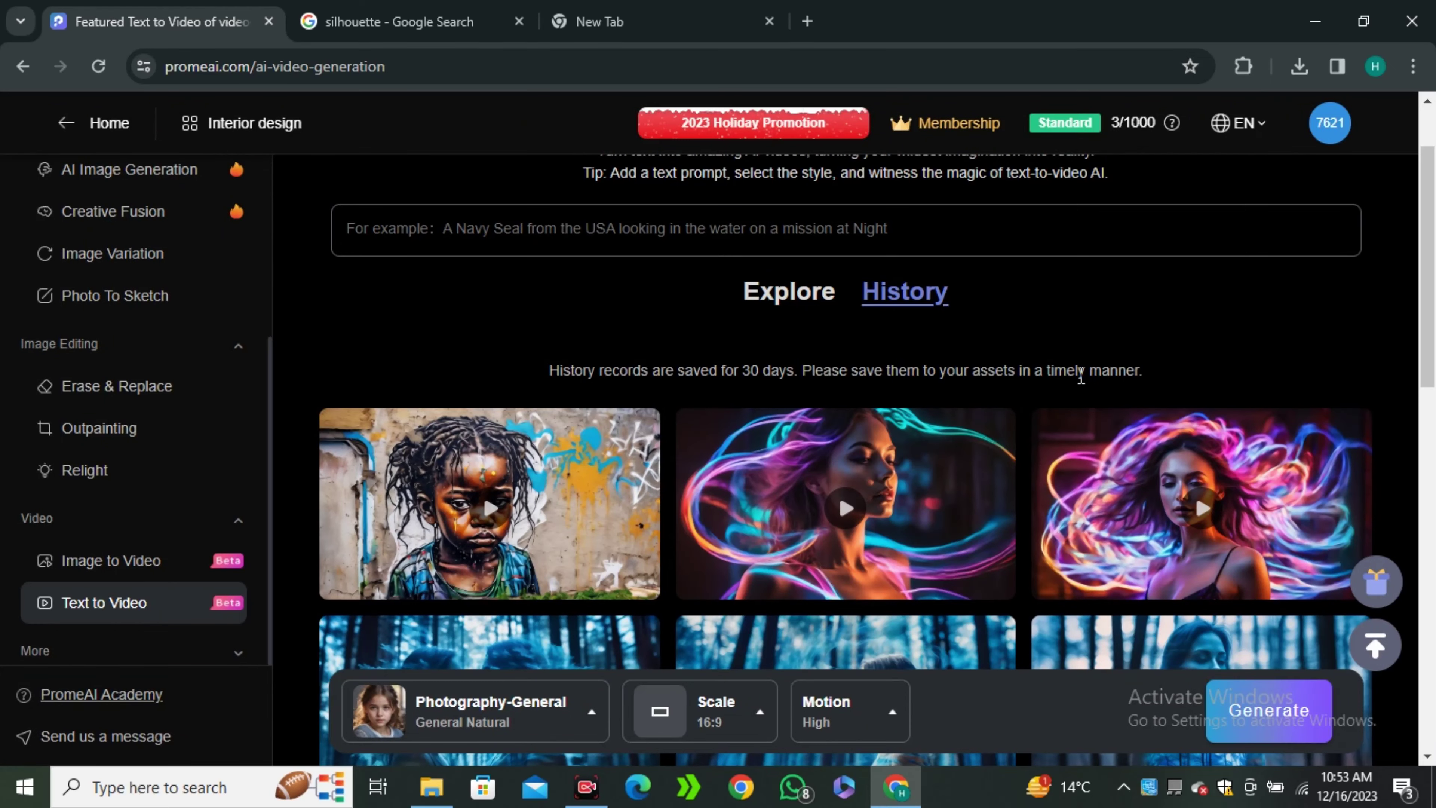
- Switch to Image to Video and upload the sunset image as the source
{"action": "left_click", "coordinate": [141, 563]}
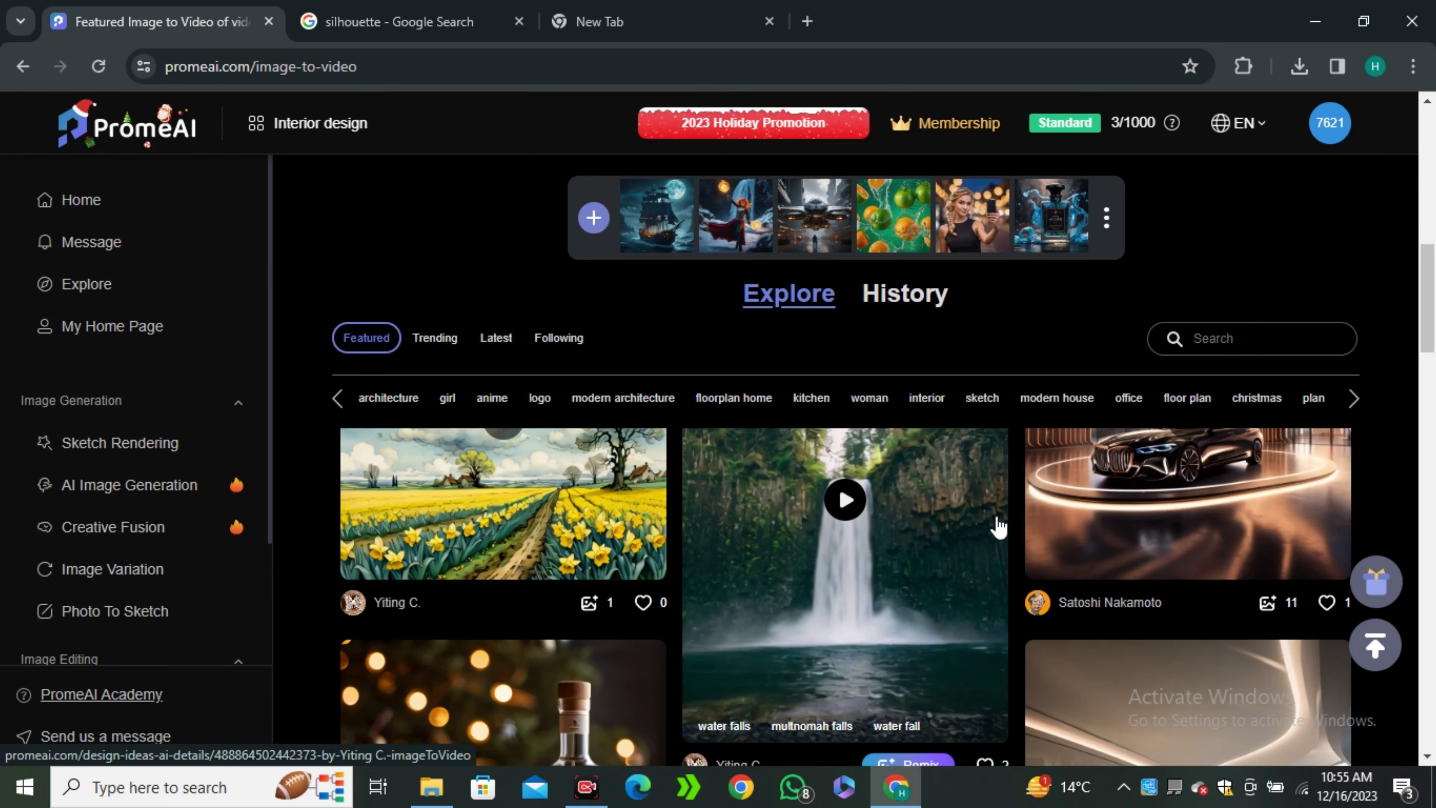
{"action": "scroll", "coordinate": [996, 522], "scroll_direction": "down", "scroll_amount": 10}
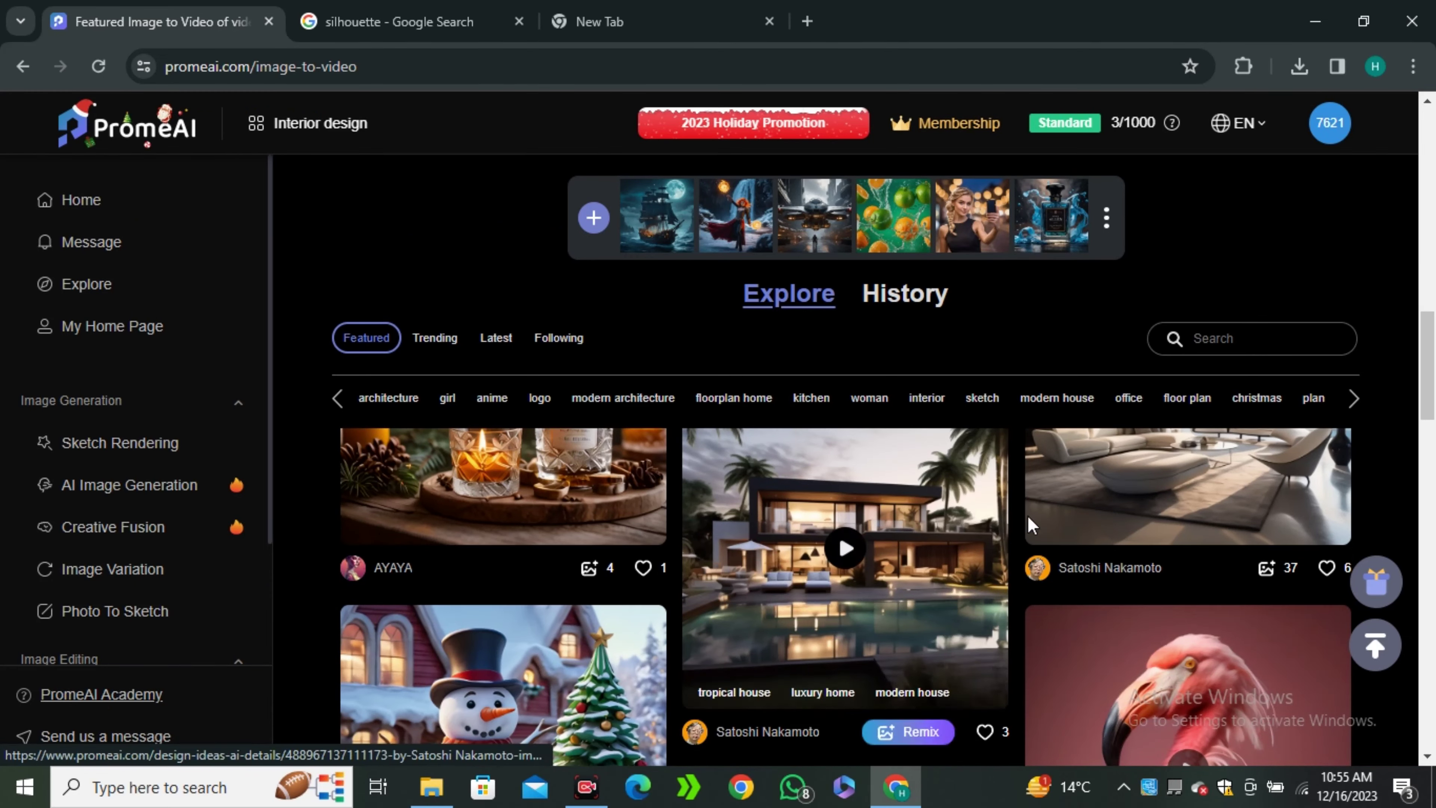
{"action": "scroll", "coordinate": [984, 550], "scroll_direction": "down", "scroll_amount": 10}
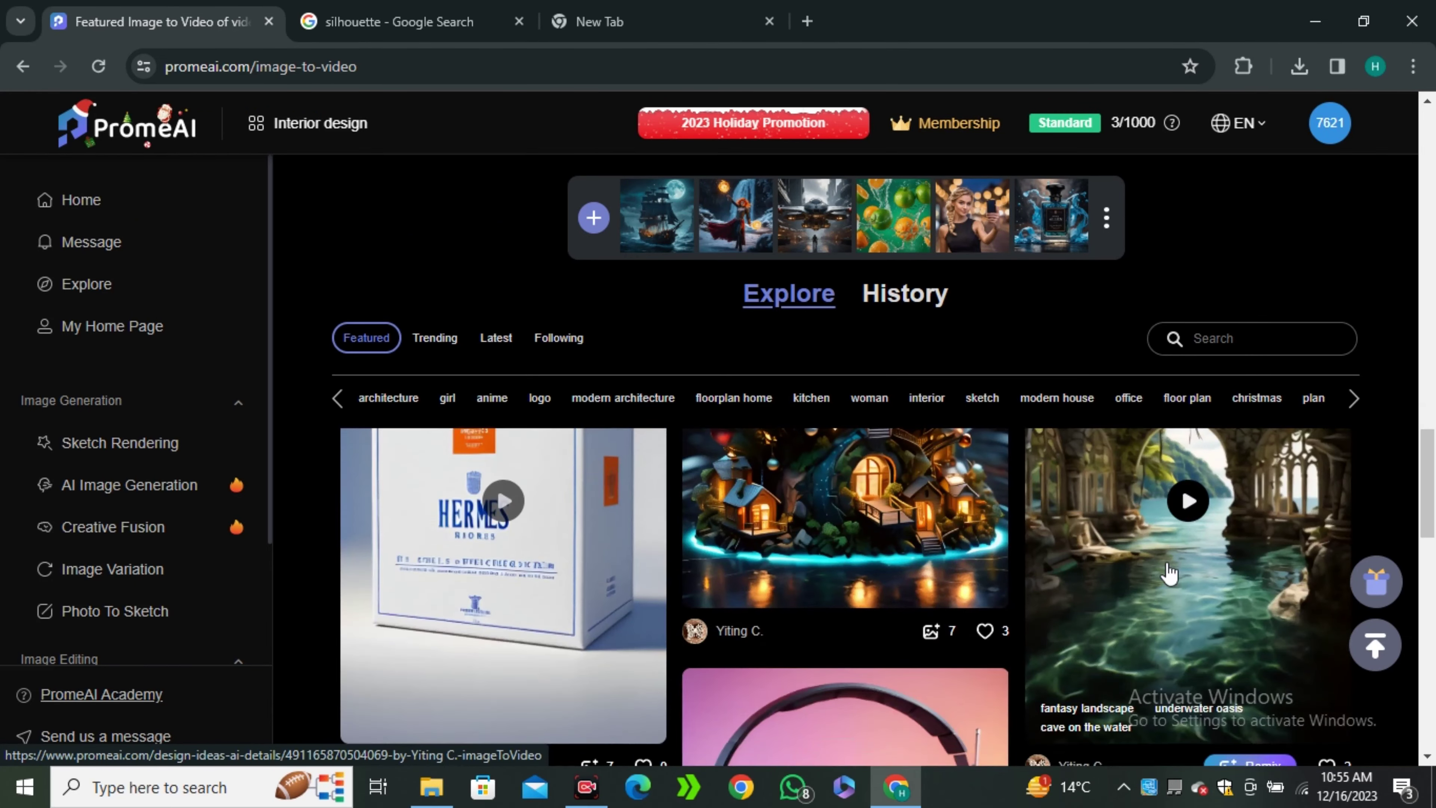
{"action": "scroll", "coordinate": [904, 610], "scroll_direction": "down", "scroll_amount": 5}
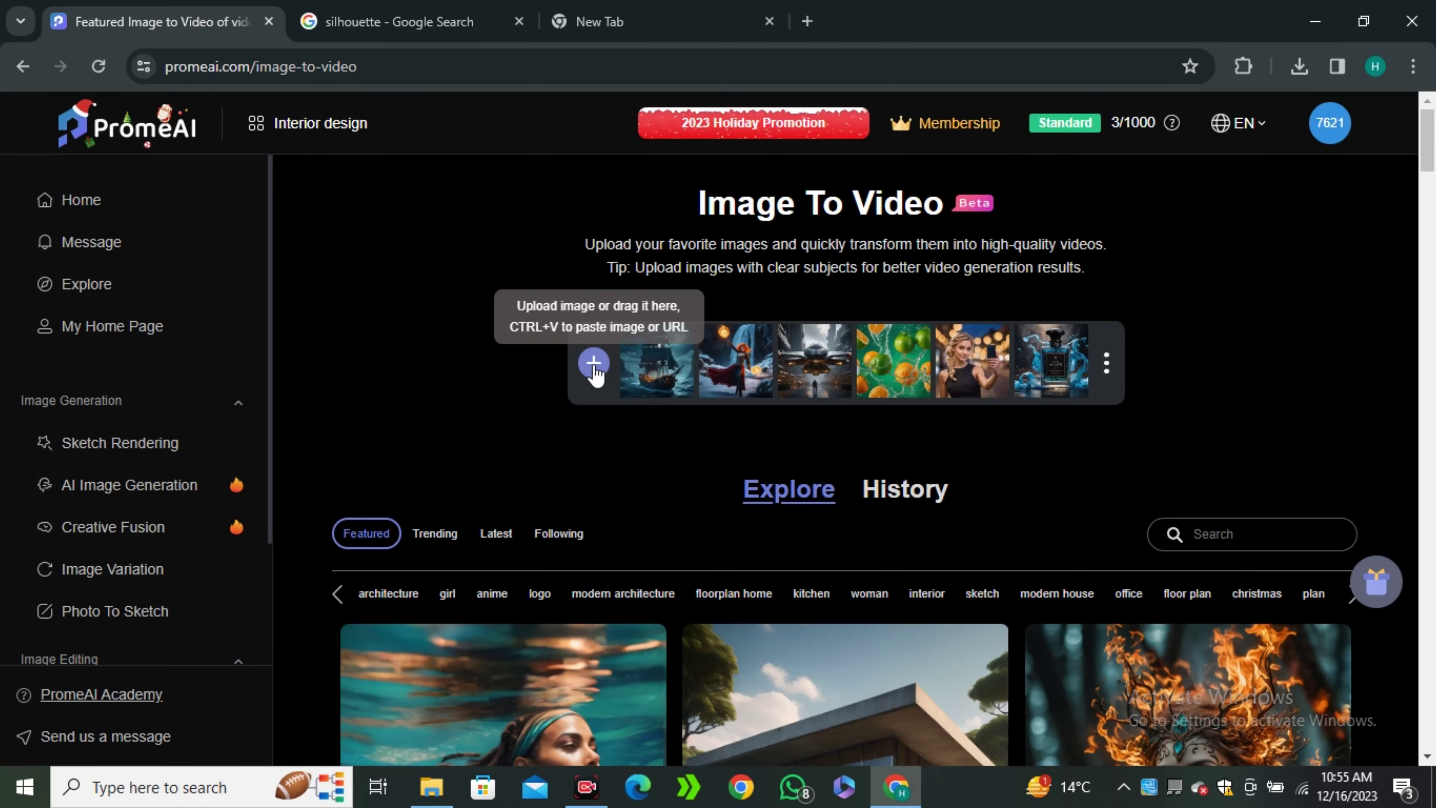
{"action": "left_click", "coordinate": [235, 447]}
{"action": "left_click", "coordinate": [1192, 282]}
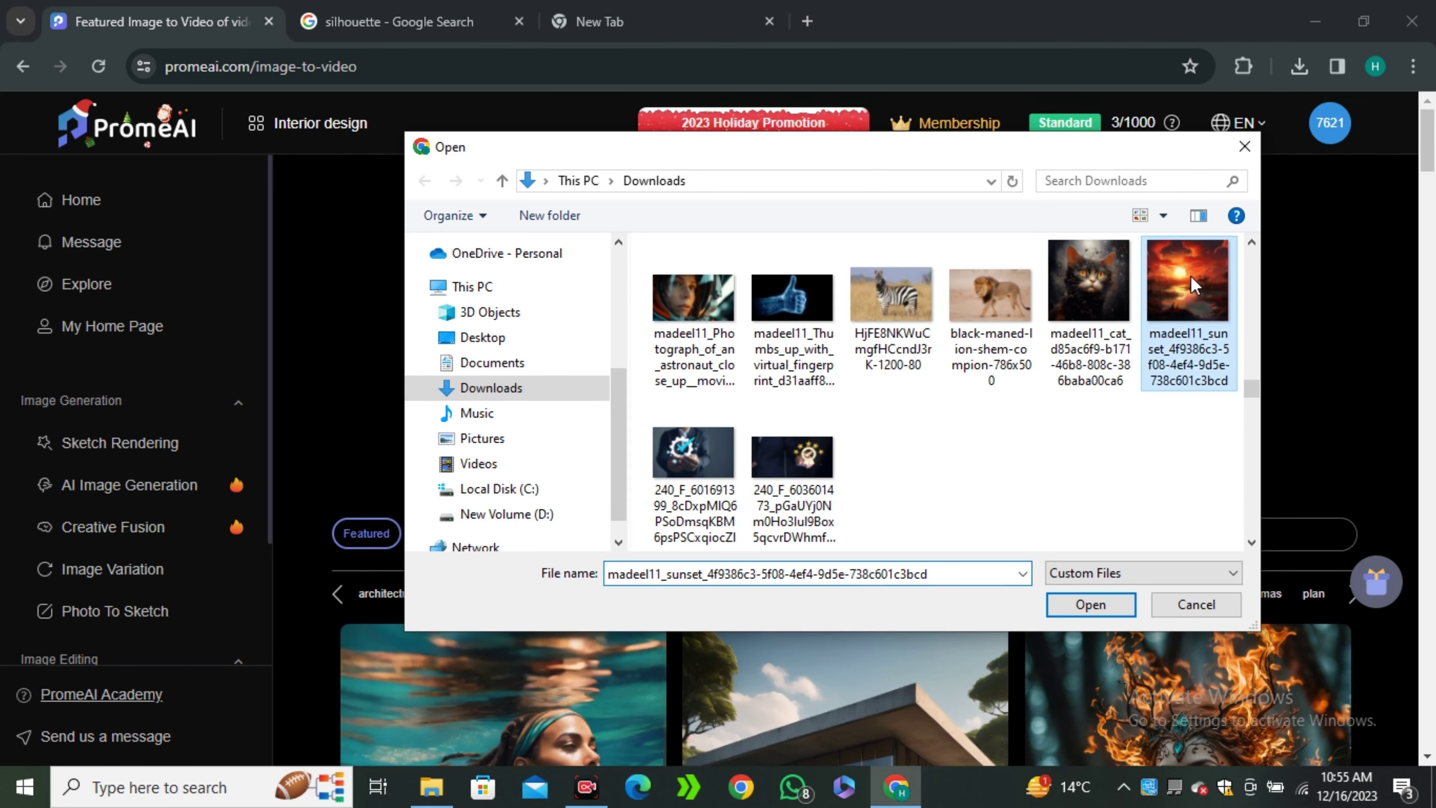
{"action": "left_click", "coordinate": [1103, 605]}
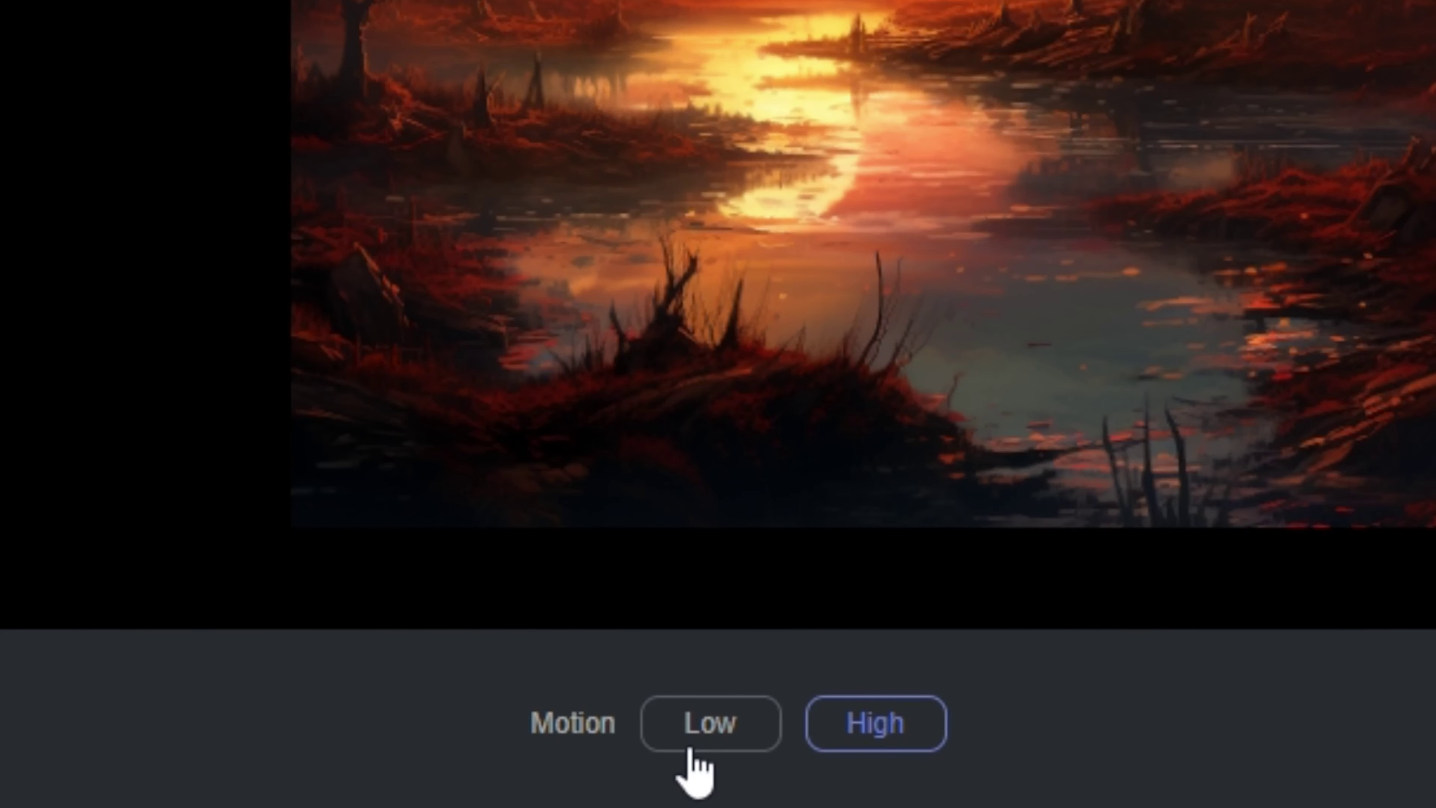
- Generate a High-motion video from the sunset image and play the finished clip
{"action": "left_click", "coordinate": [690, 748]}
{"action": "left_click", "coordinate": [882, 732]}
{"action": "left_click", "coordinate": [1275, 717]}
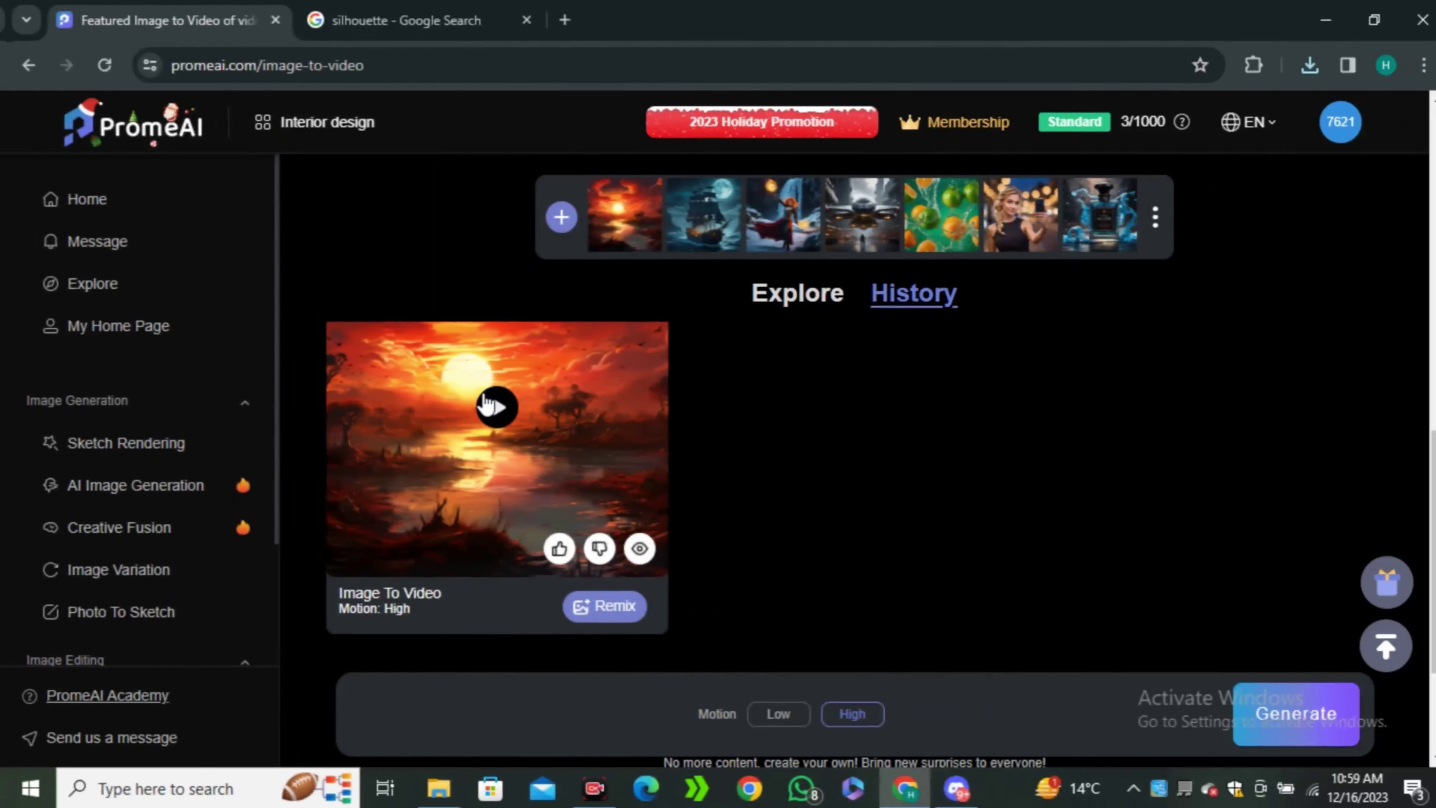
{"action": "left_click", "coordinate": [505, 405]}
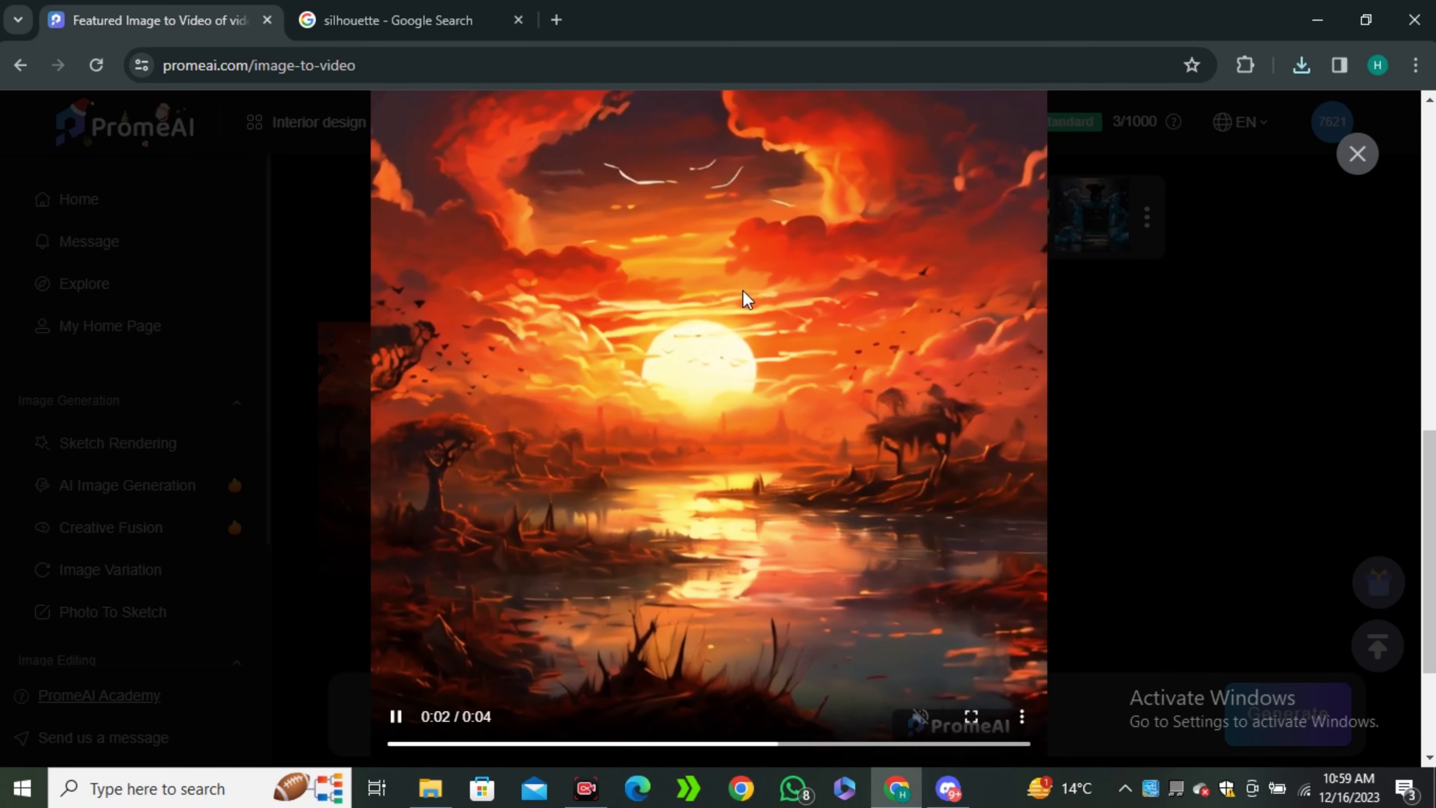
{"action": "key", "text": "Escape"}
- Upload the strawberry splash image to generate a new video from it
{"action": "left_click", "coordinate": [553, 215]}
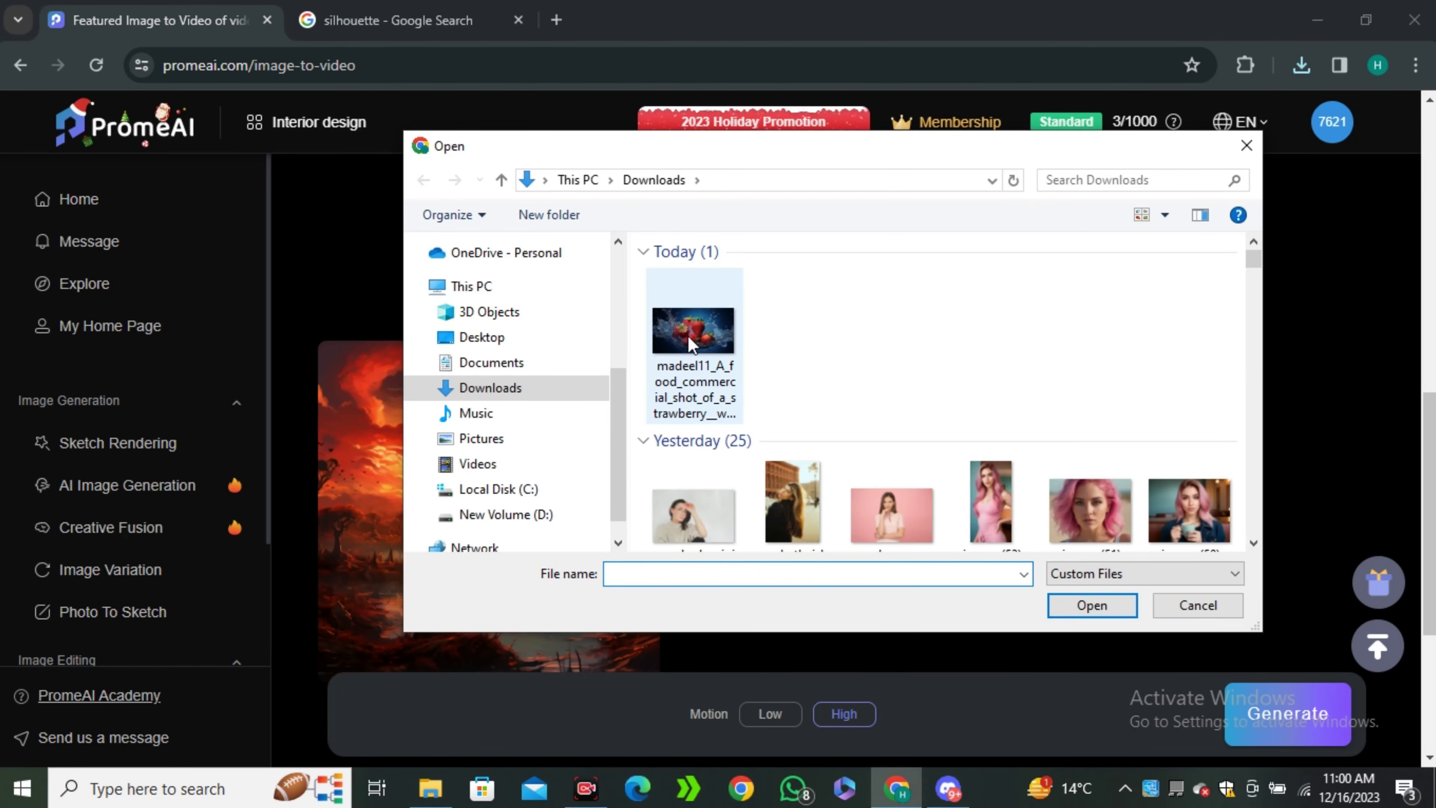
{"action": "left_click", "coordinate": [694, 345]}
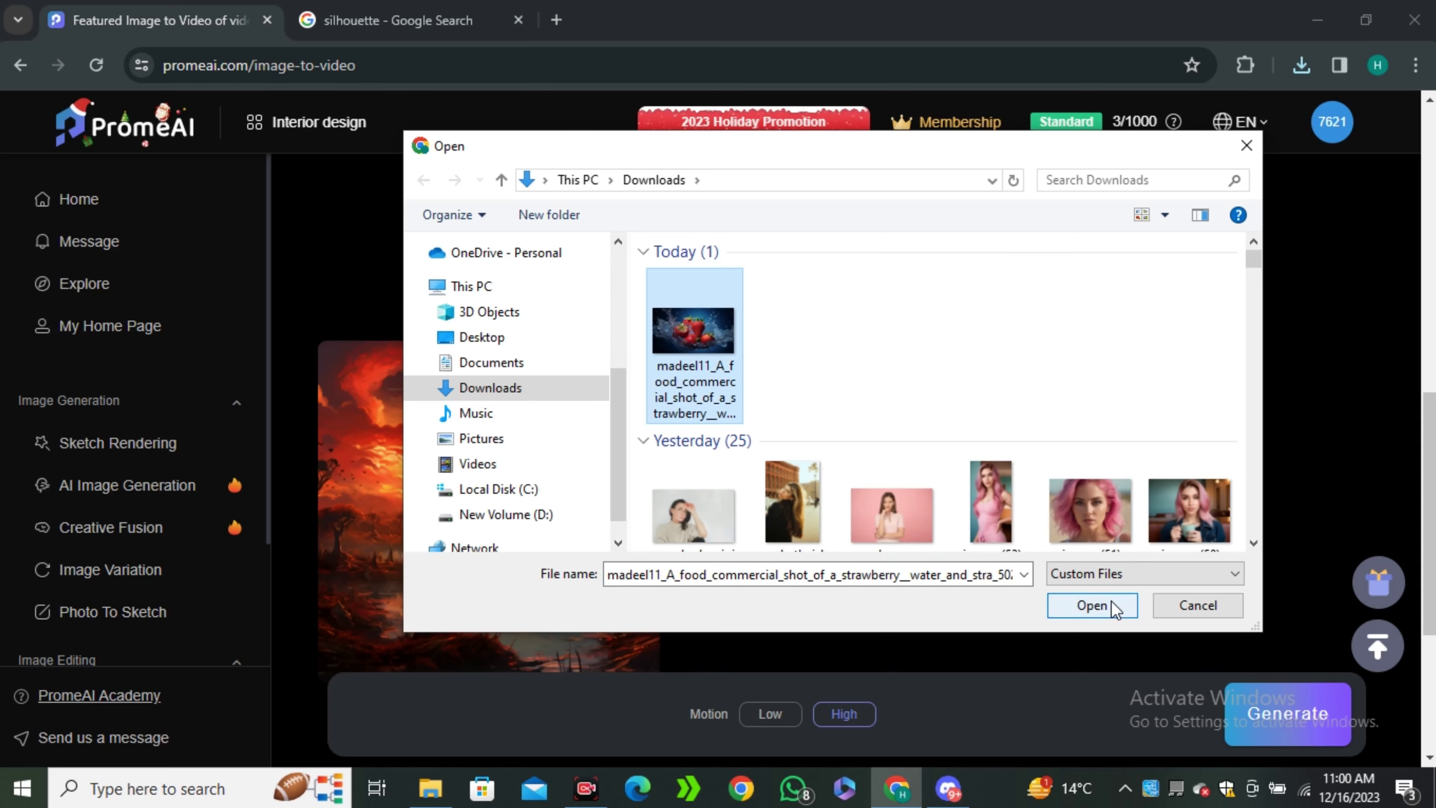
{"action": "left_click", "coordinate": [1091, 605]}
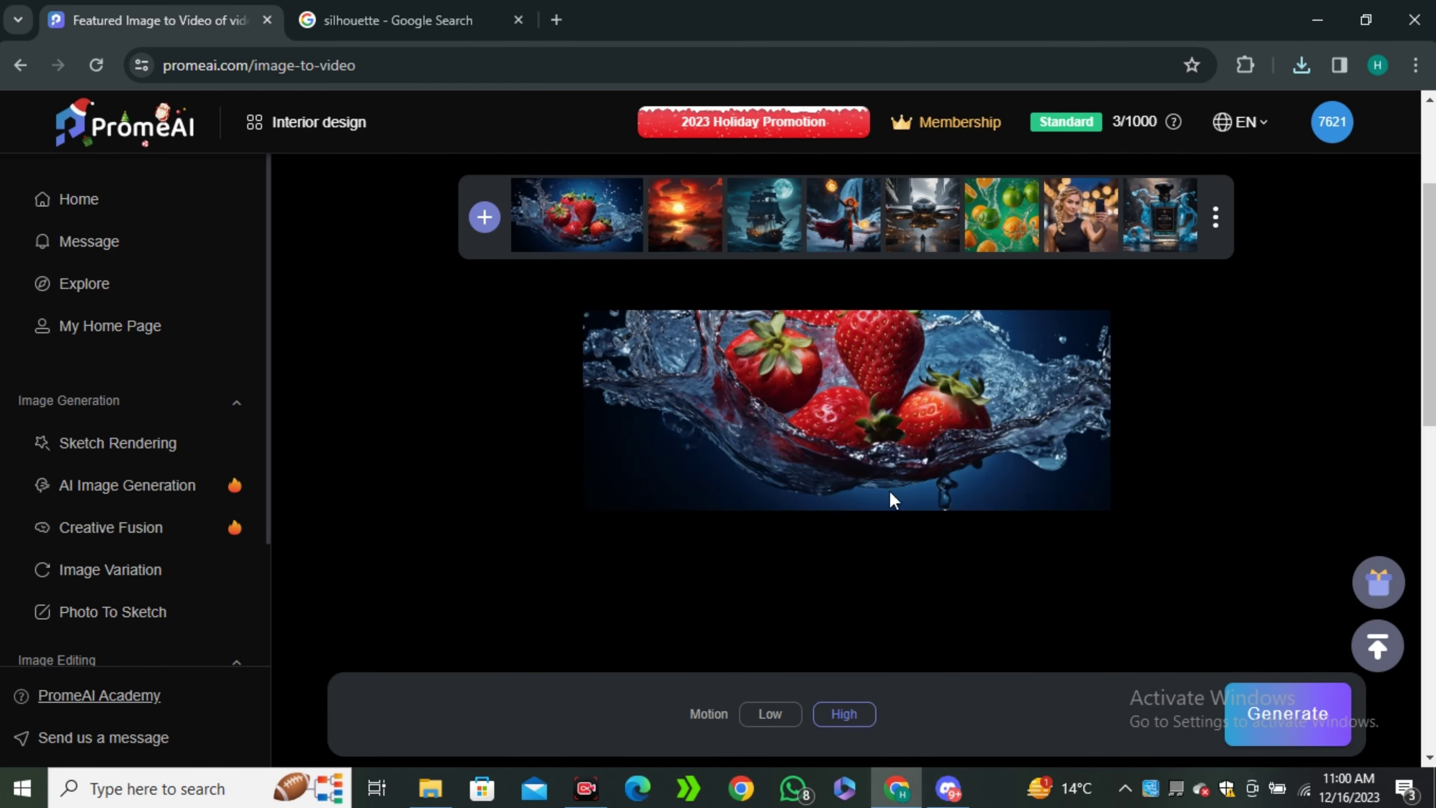
- Play the finished strawberry video, then return to the text-to-video page
{"action": "left_click", "coordinate": [489, 436]}
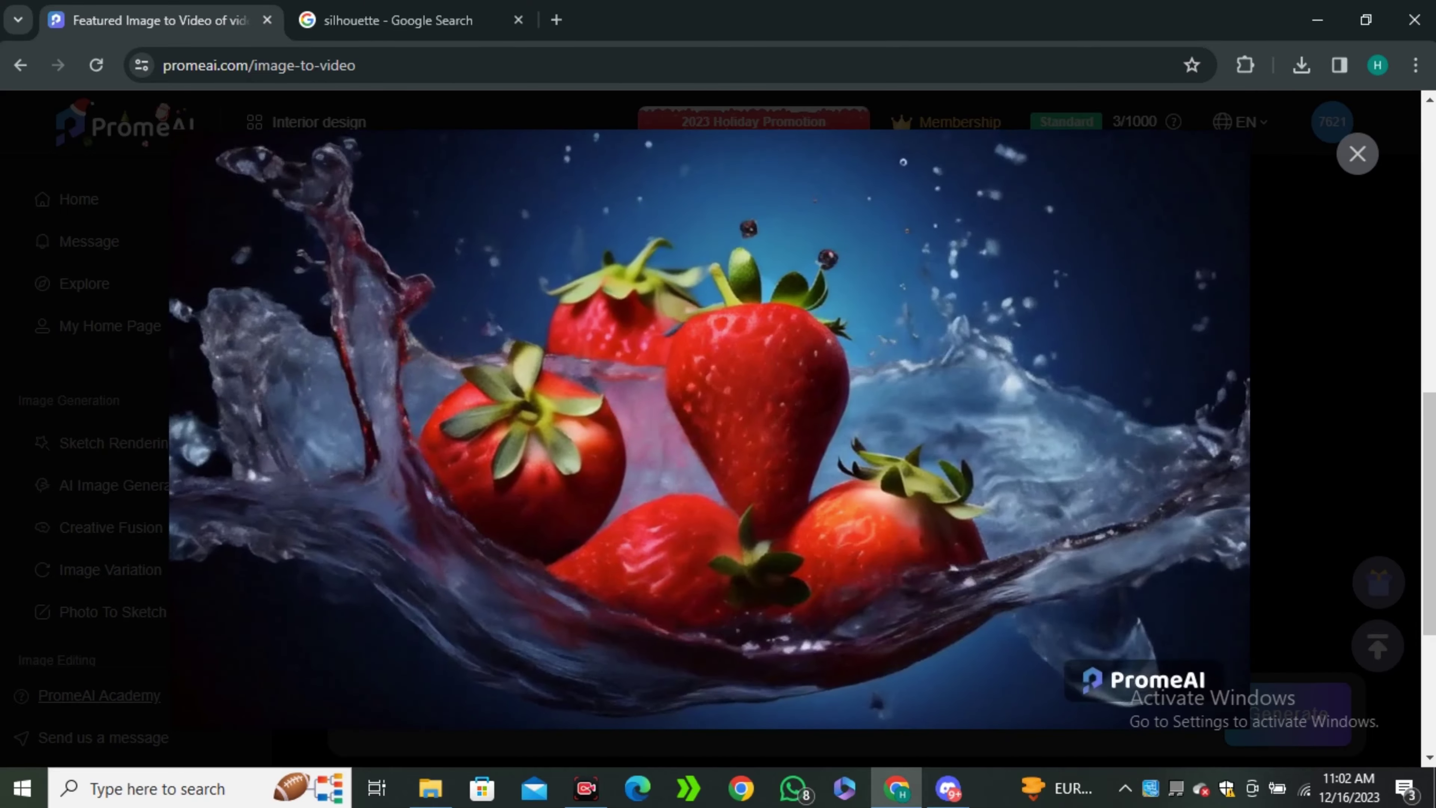
{"action": "left_click", "coordinate": [1254, 261]}
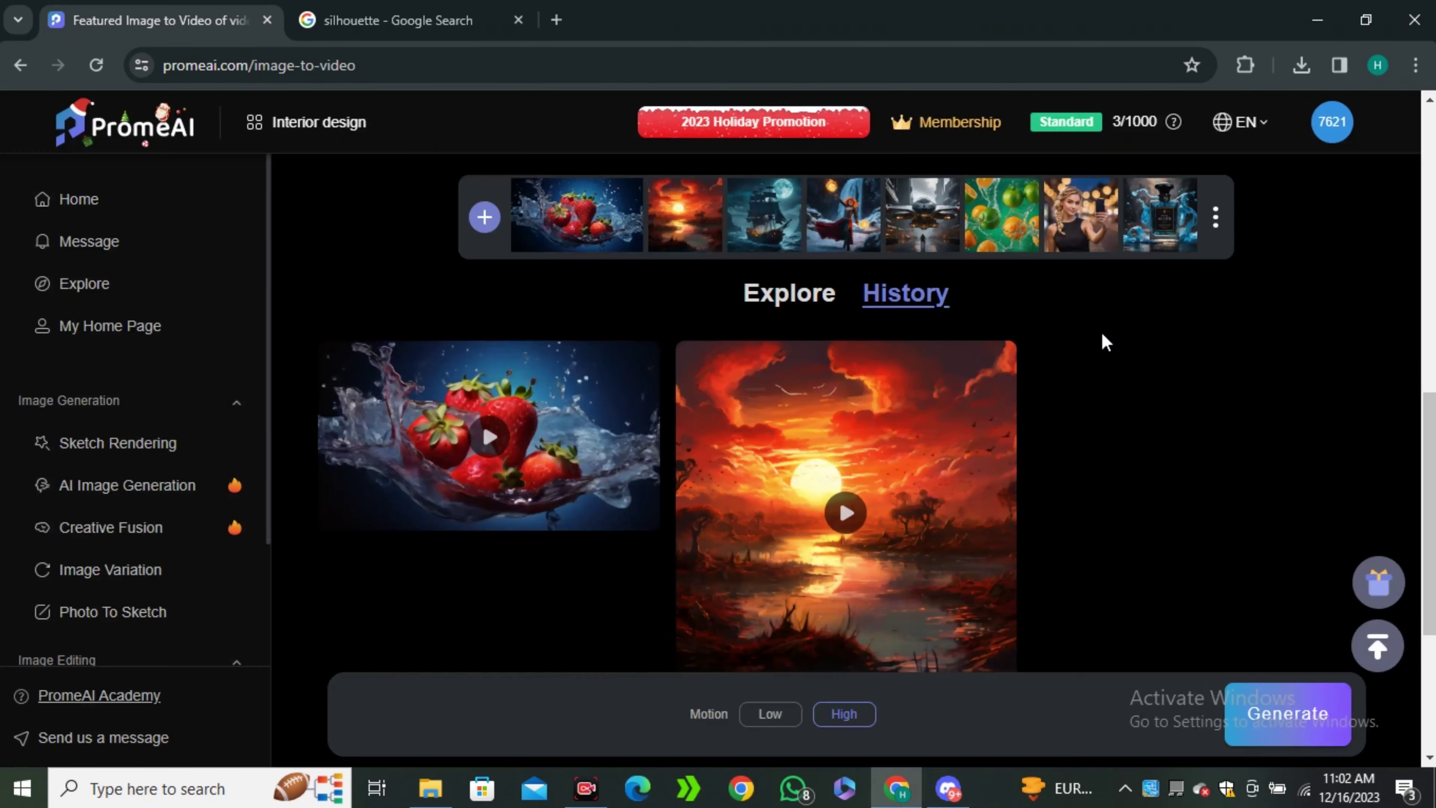
{"action": "key", "text": "alt+Left"}
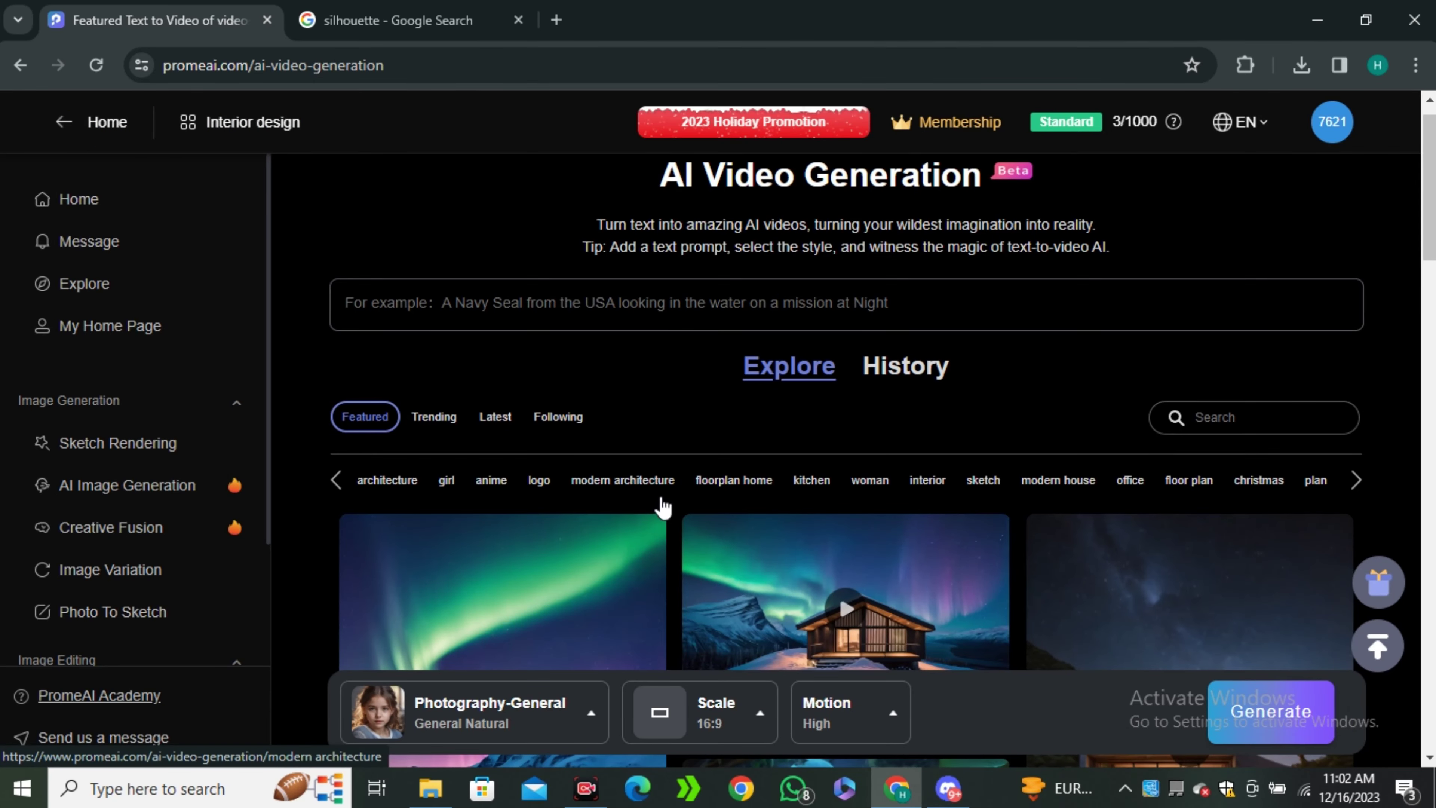
- Open Membership and review the Free, Base $19 and Standard $39 monthly plans
{"action": "scroll", "coordinate": [662, 508], "scroll_direction": "down", "scroll_amount": 5}
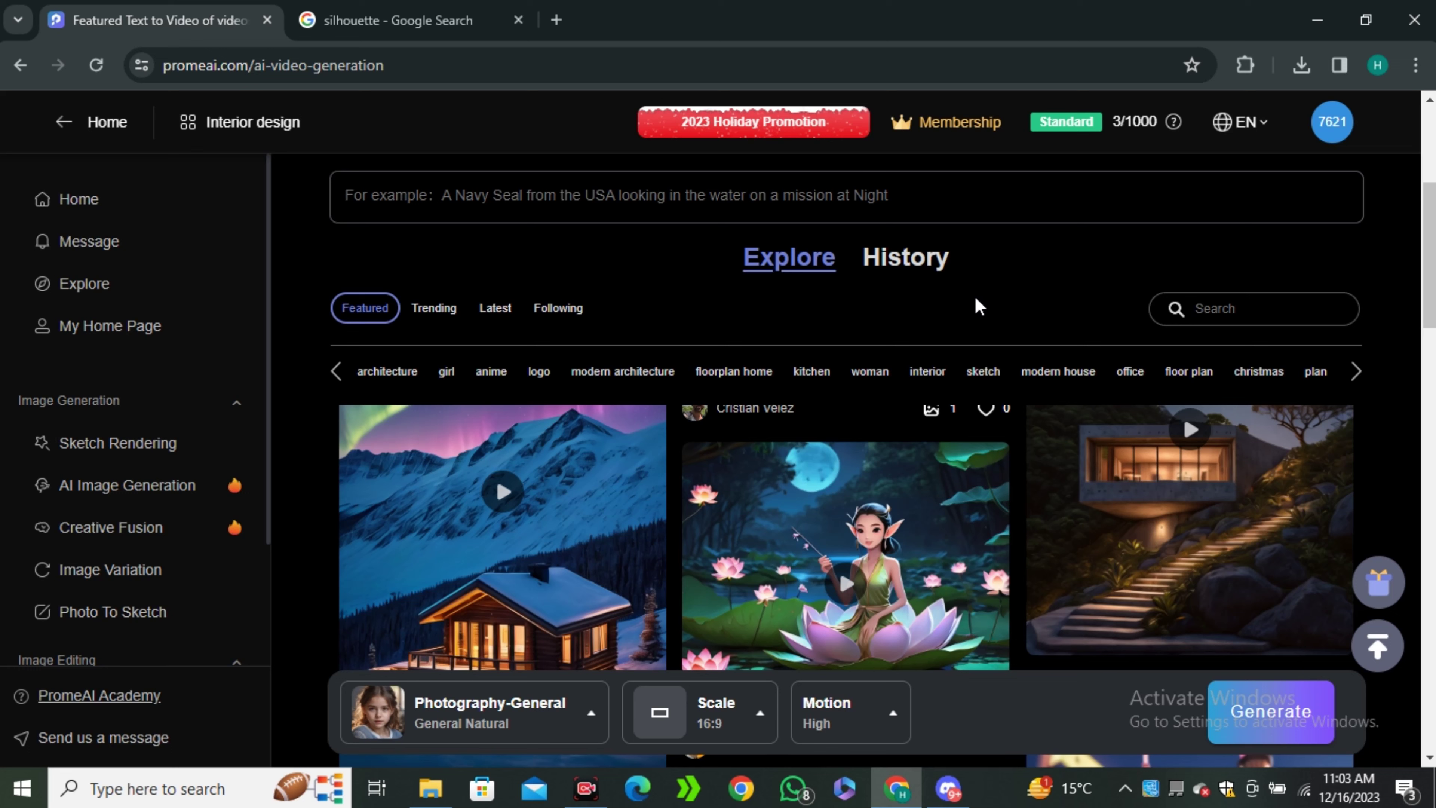
{"action": "left_click", "coordinate": [944, 127]}
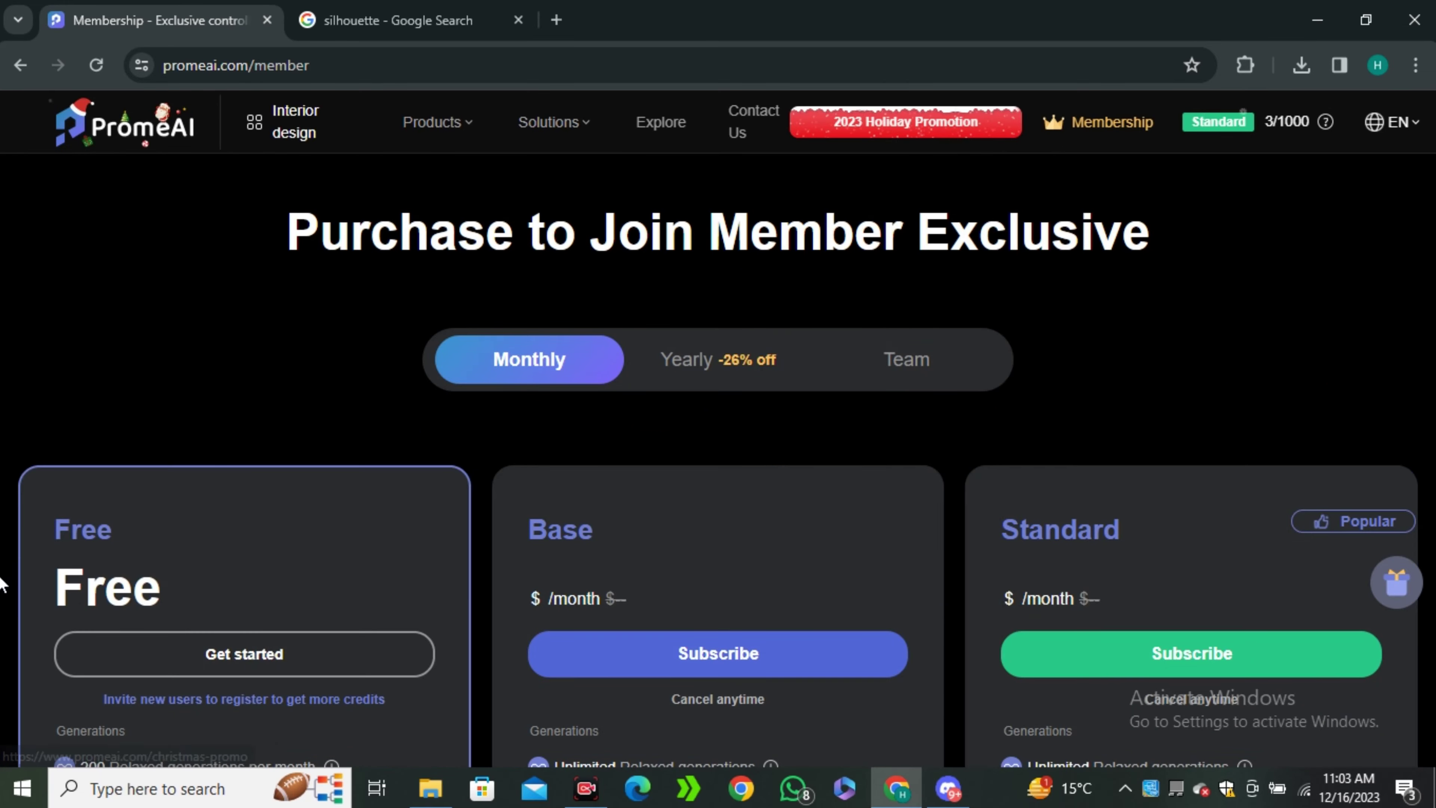
{"action": "scroll", "coordinate": [161, 582], "scroll_direction": "down", "scroll_amount": 1}
{"action": "scroll", "coordinate": [160, 583], "scroll_direction": "down", "scroll_amount": 3}
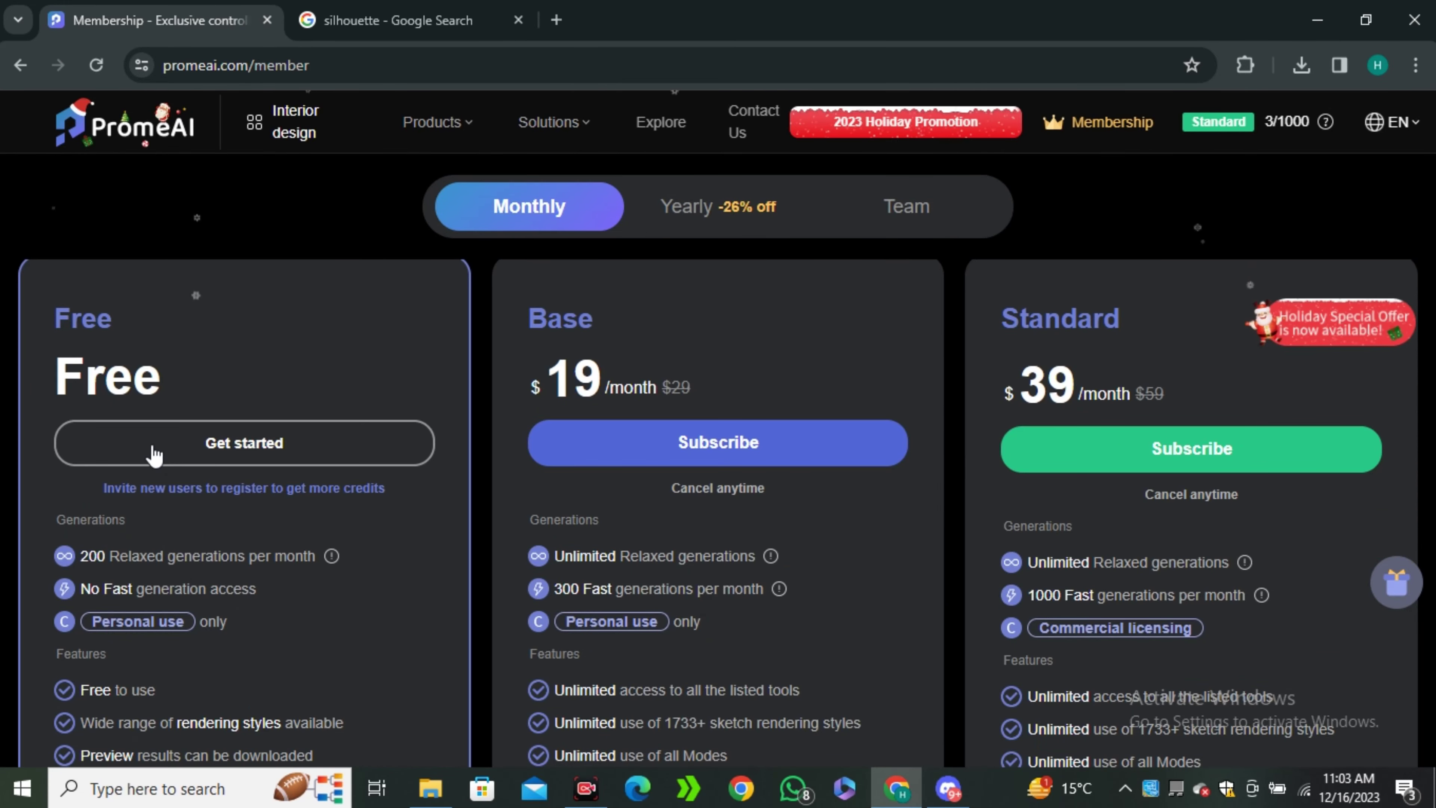
{"action": "scroll", "coordinate": [234, 390], "scroll_direction": "down", "scroll_amount": 2}
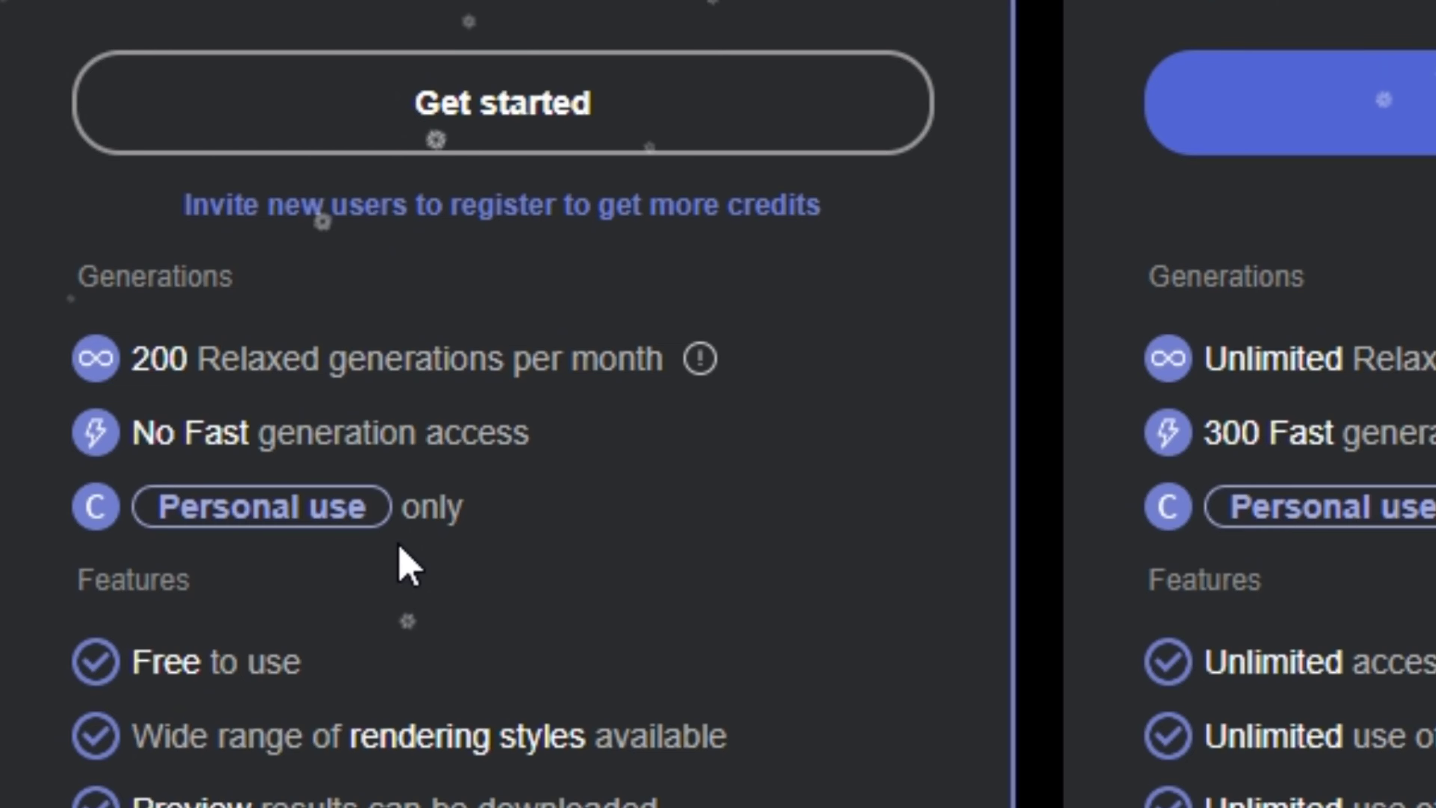
{"action": "scroll", "coordinate": [405, 565], "scroll_direction": "up", "scroll_amount": 2}
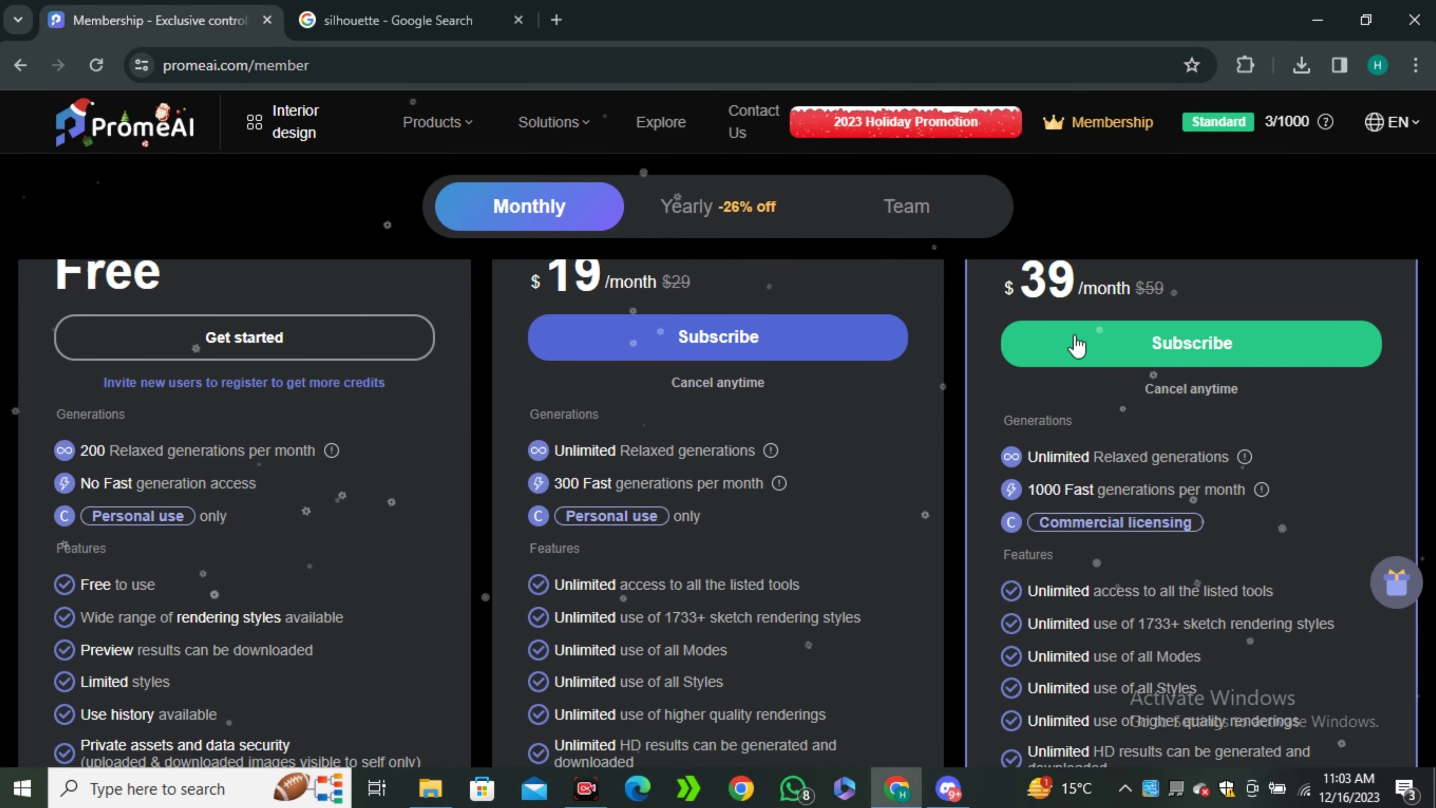
{"action": "scroll", "coordinate": [1121, 391], "scroll_direction": "up", "scroll_amount": 2}
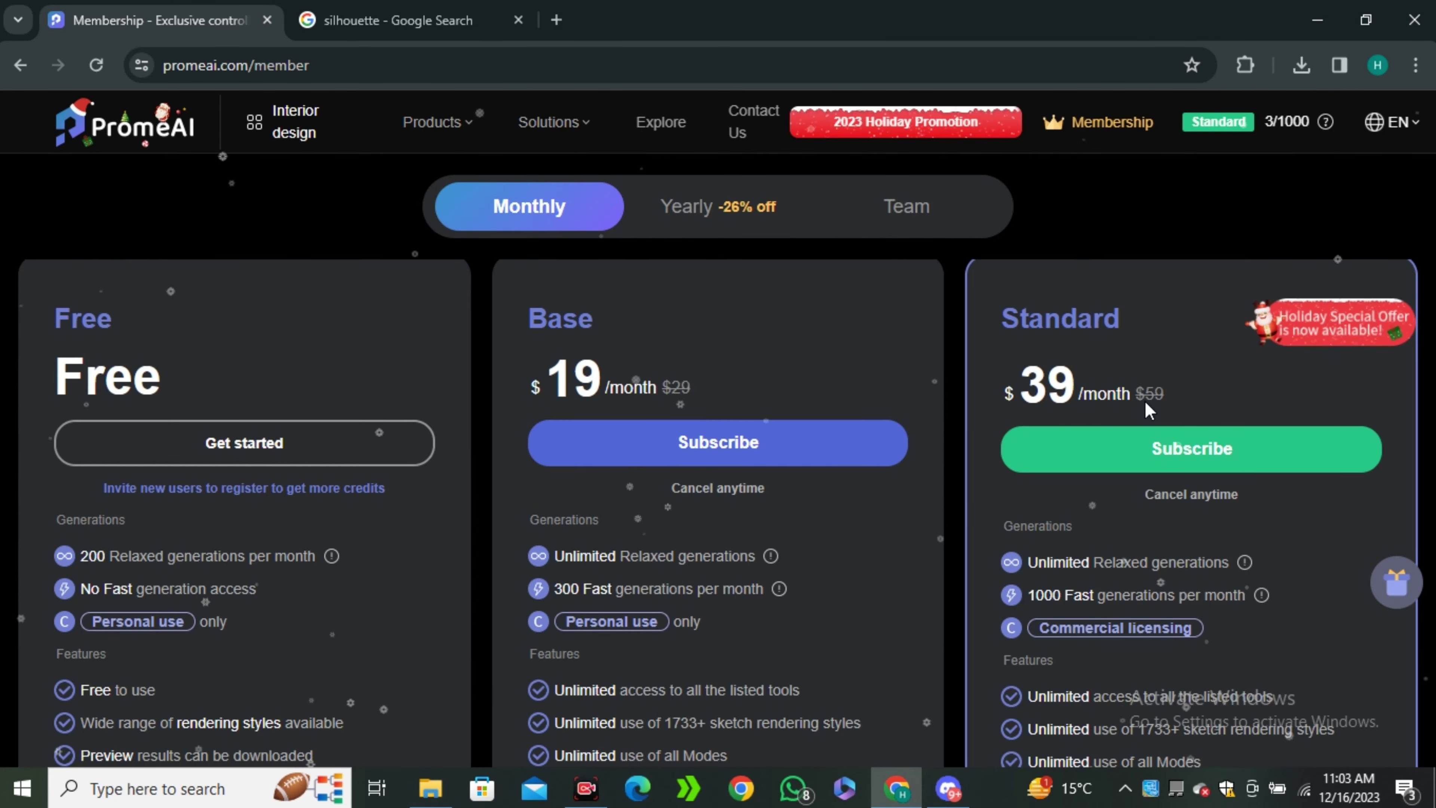